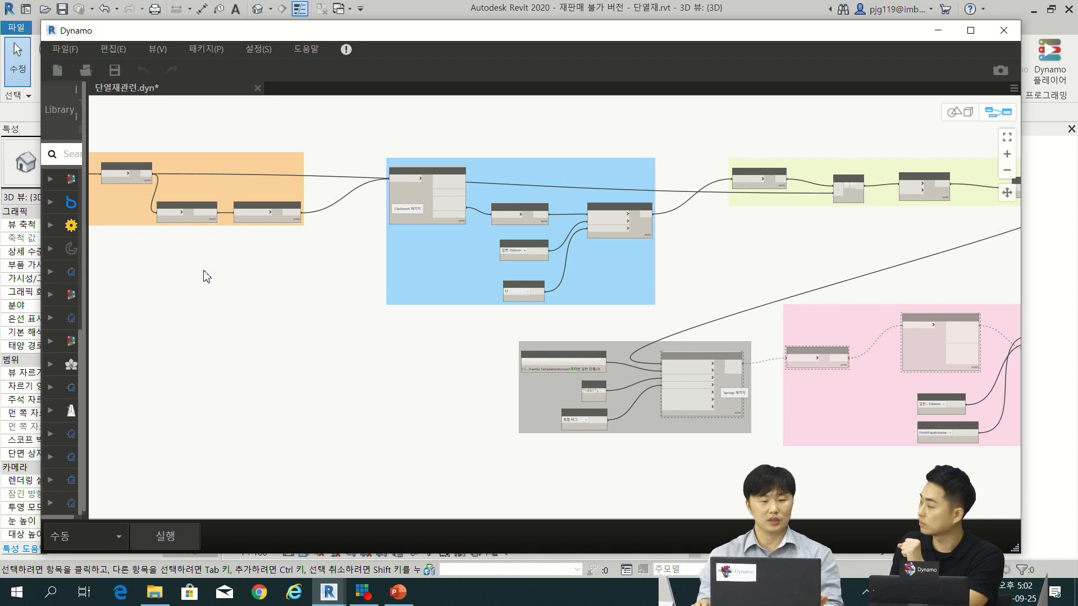
# Step: Examine the insulation graph's colour-coded groups, from the Select Model Elements input through geometry merging, floor creation and wall creation
pyautogui.moveTo(209, 270); pyautogui.dragTo(375, 275, button='middle')
pyautogui.moveTo(246, 245); pyautogui.dragTo(424, 250, button='middle')
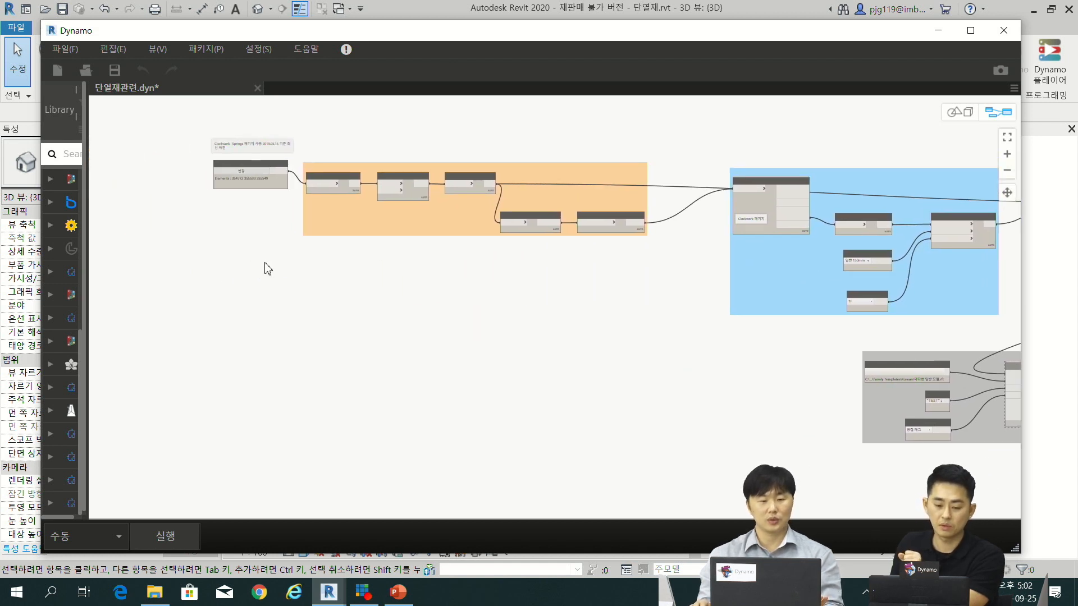
pyautogui.scroll(2, 331, 188)
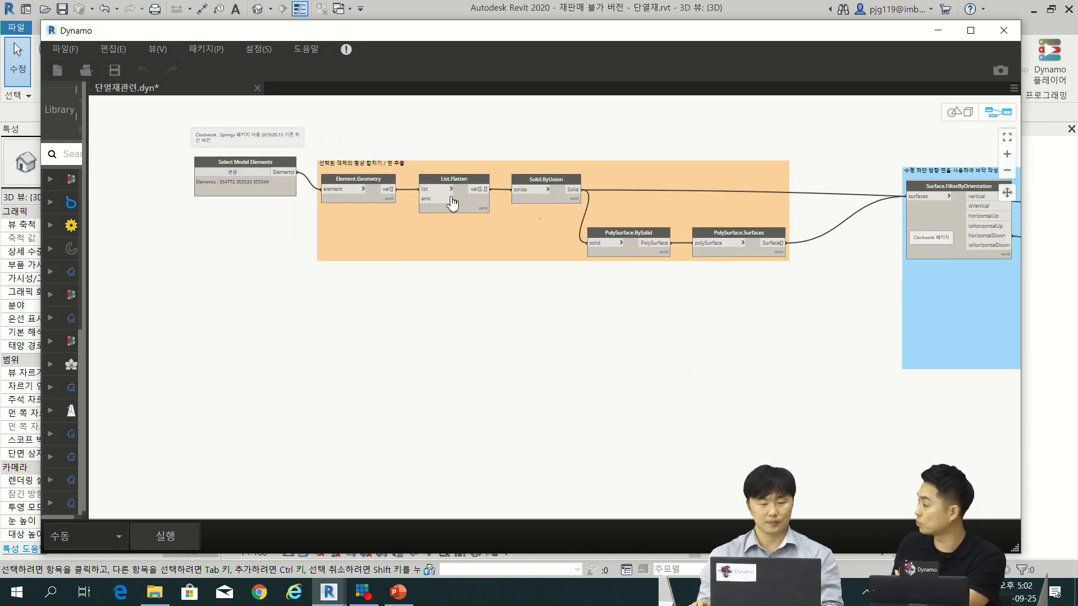
pyautogui.scroll(3, 430, 150)
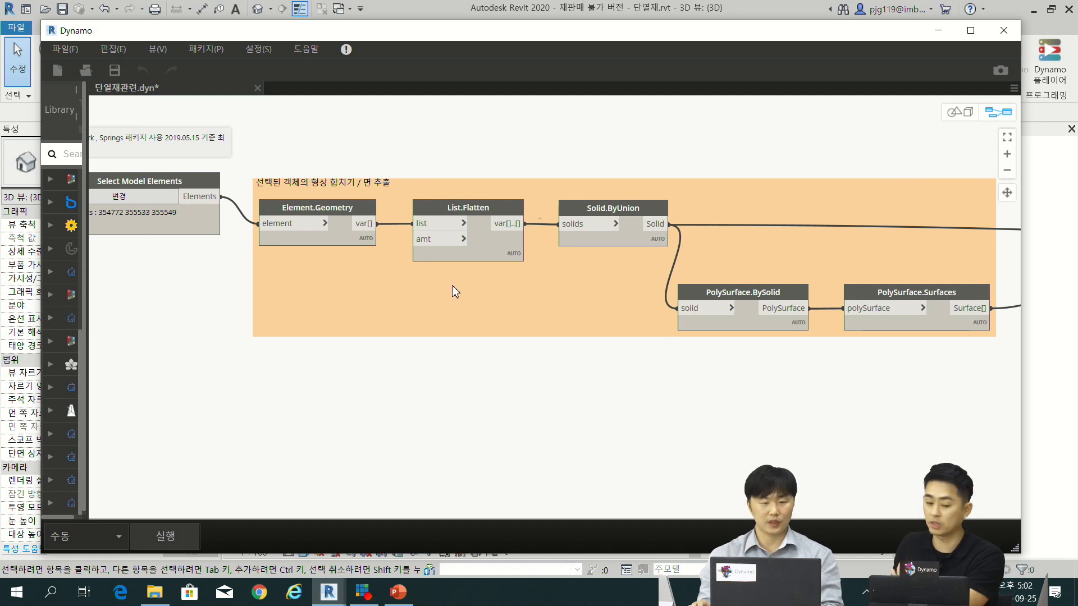
pyautogui.moveTo(434, 296); pyautogui.dragTo(436, 269, button='middle')
pyautogui.moveTo(211, 273); pyautogui.dragTo(357, 267, button='middle')
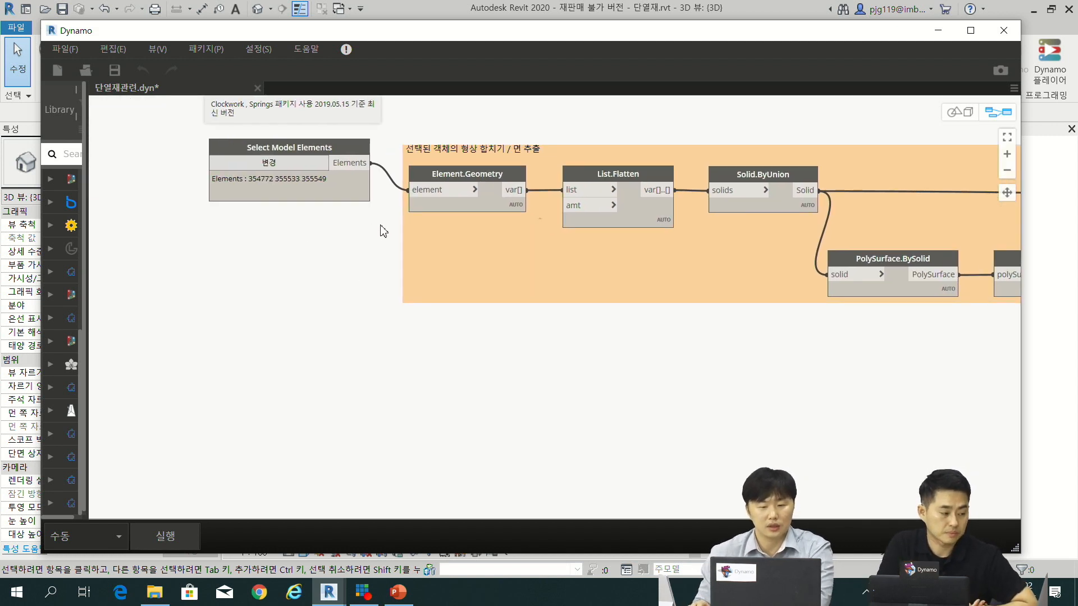
pyautogui.scroll(-8, 416, 307)
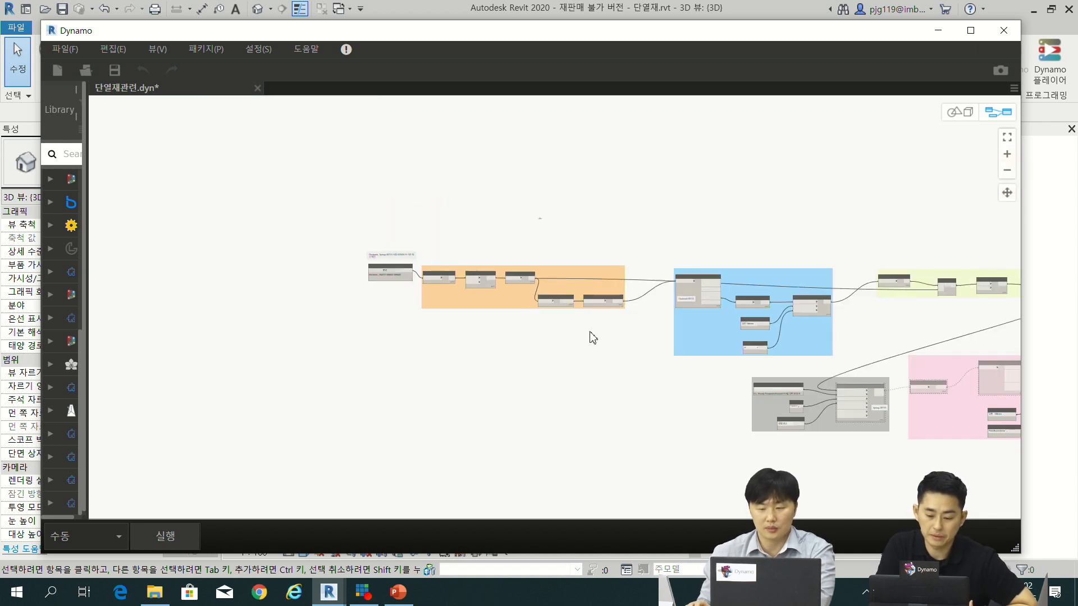
pyautogui.moveTo(633, 331); pyautogui.dragTo(351, 284, button='middle')
pyautogui.moveTo(570, 313); pyautogui.dragTo(676, 306, button='middle')
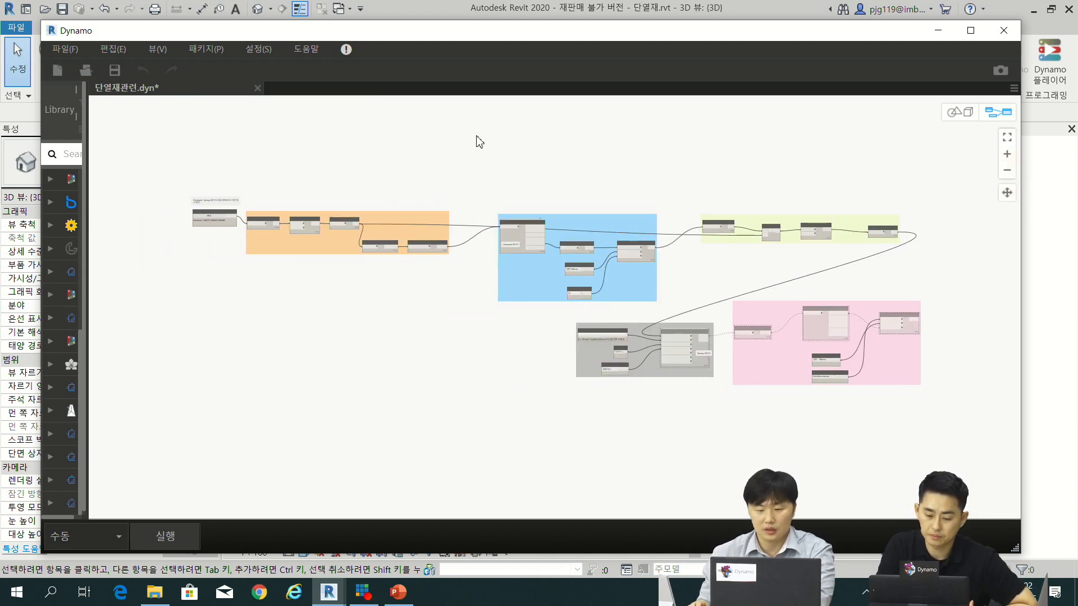
pyautogui.scroll(2, 292, 226)
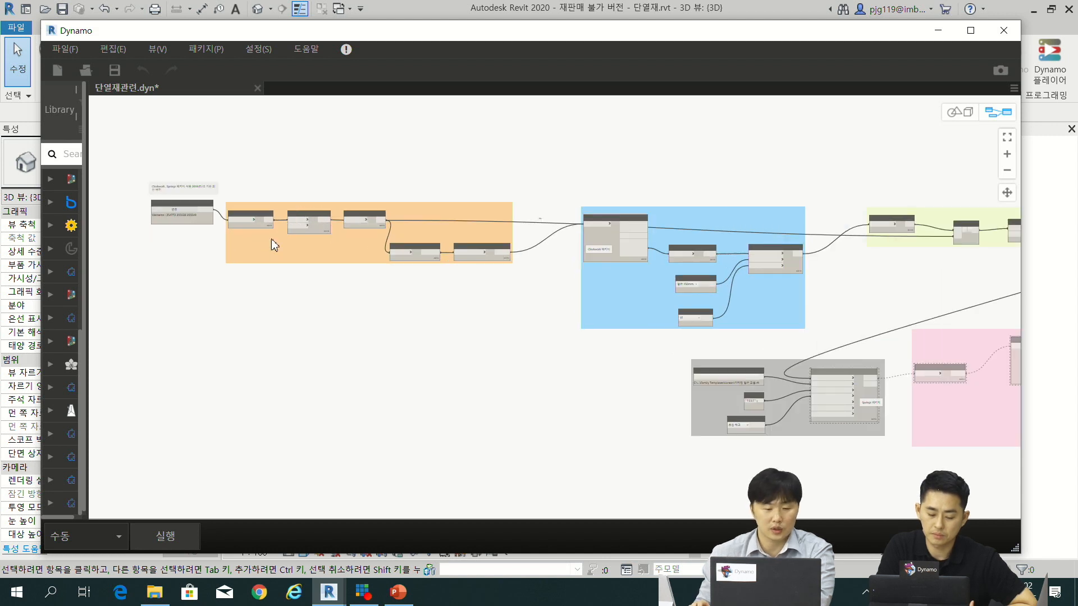
pyautogui.scroll(2, 316, 271)
pyautogui.scroll(2, 201, 220)
pyautogui.moveTo(96, 233); pyautogui.dragTo(331, 268, button='middle')
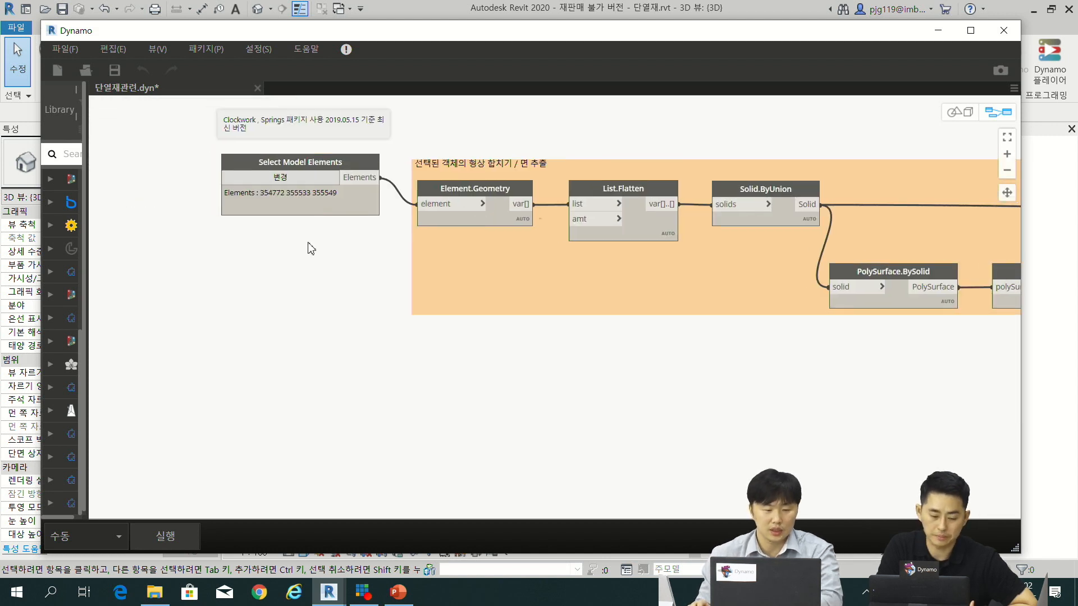
# Step: Switch to the Revit 3D view and inspect the concrete beam and the floor slab by selecting each, leaving nothing selected
pyautogui.click(938, 30)
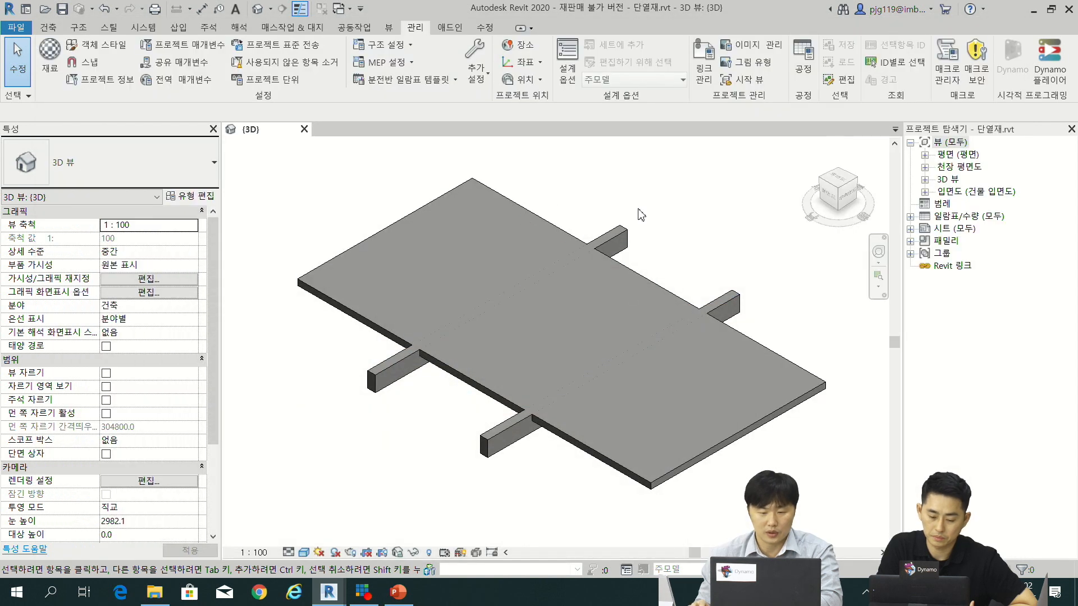
pyautogui.click(615, 237)
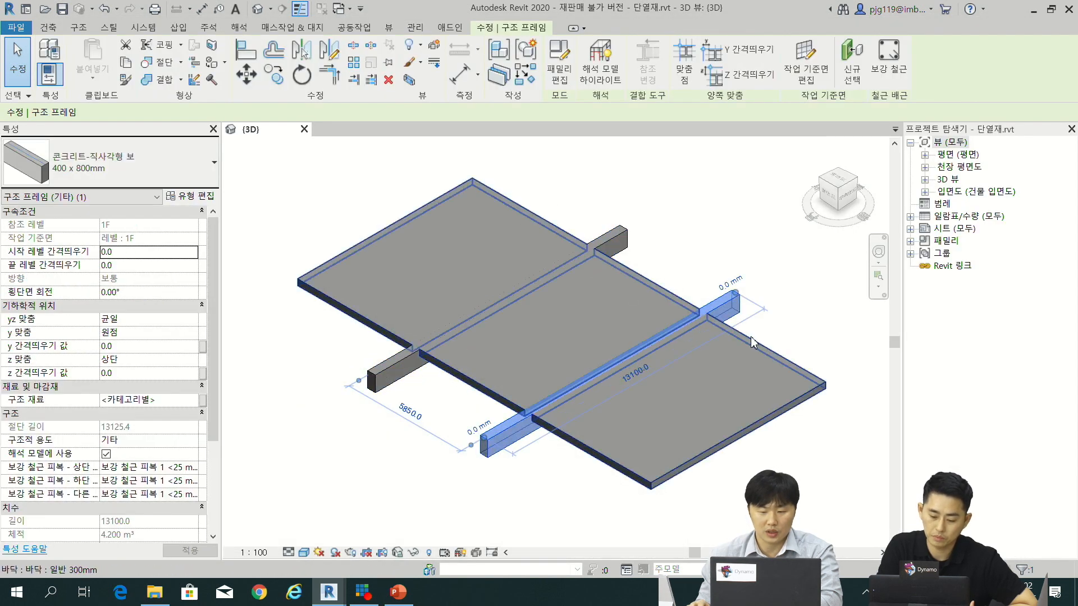
pyautogui.click(755, 347)
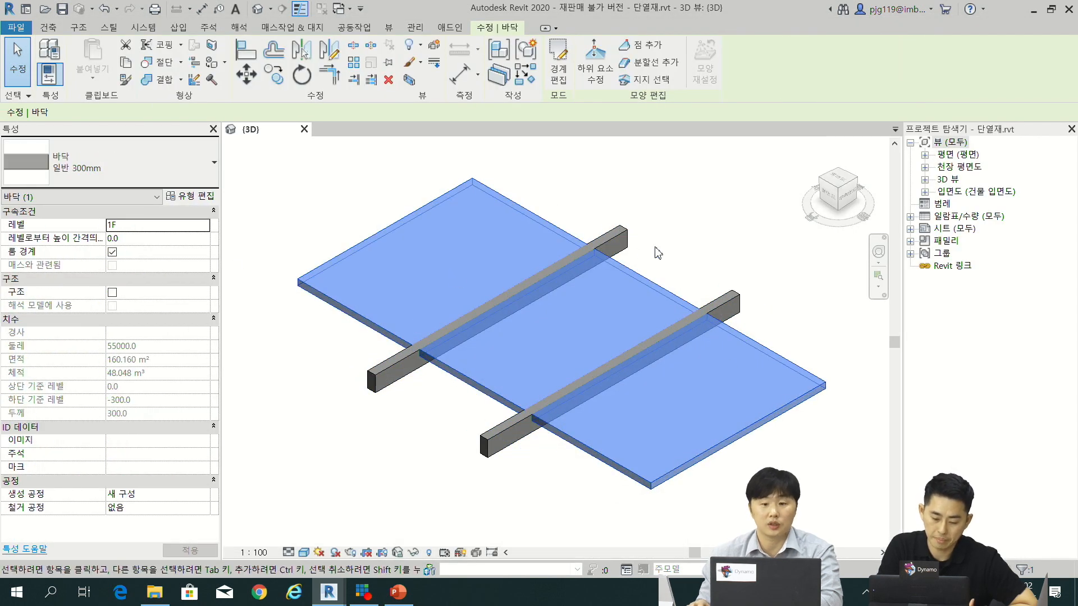
pyautogui.click(700, 228)
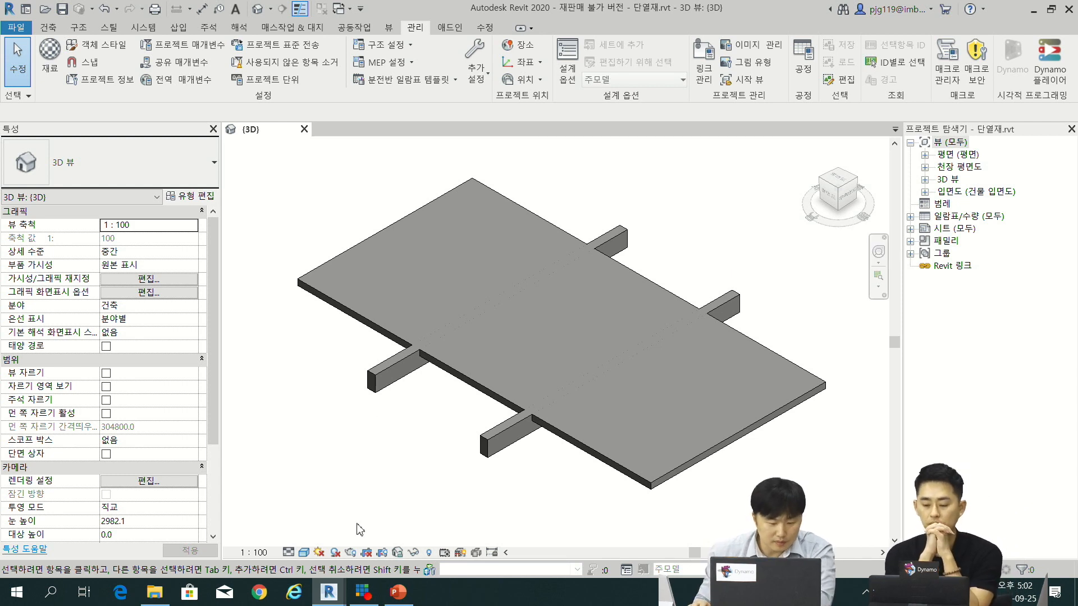
# Step: Return to the Dynamo graph and shift the Select Model Elements node slightly upward
pyautogui.moveTo(336, 600)
pyautogui.click(409, 519)
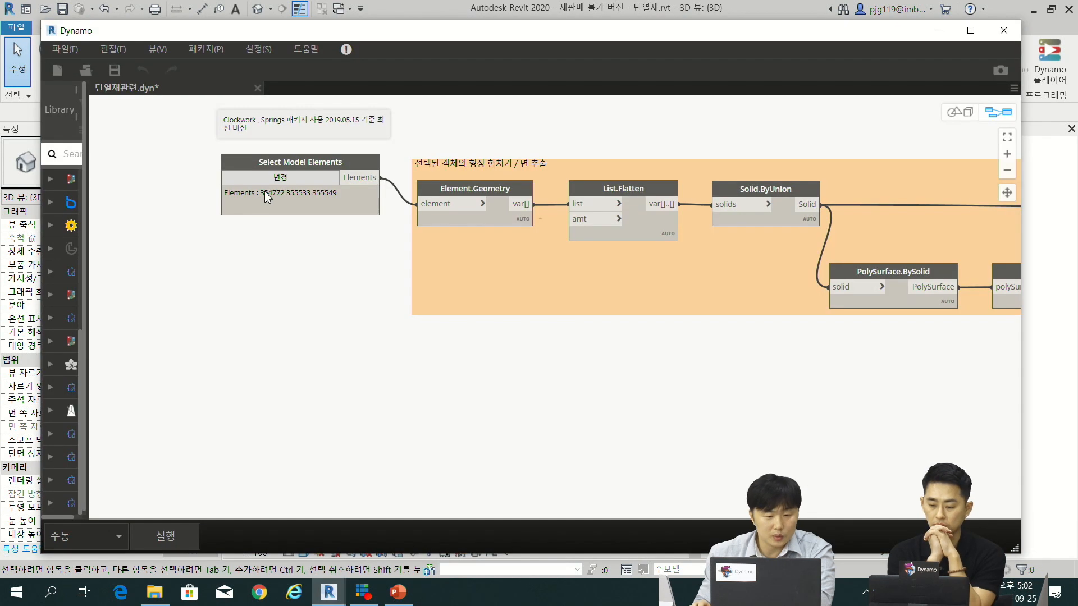
pyautogui.click(284, 161)
pyautogui.moveTo(284, 156); pyautogui.dragTo(303, 149)
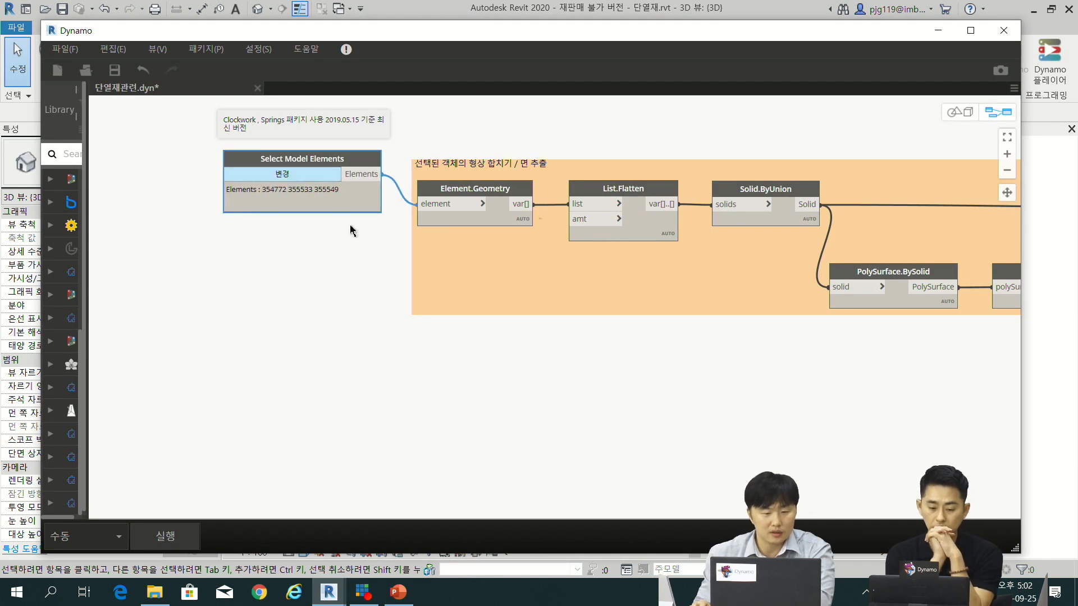
# Step: Inspect the Element.Geometry, List.Flatten and Solid.ByUnion nodes in the orange geometry-merging group
pyautogui.moveTo(484, 276); pyautogui.dragTo(353, 229, button='middle')
pyautogui.scroll(2, 326, 146)
pyautogui.click(387, 174)
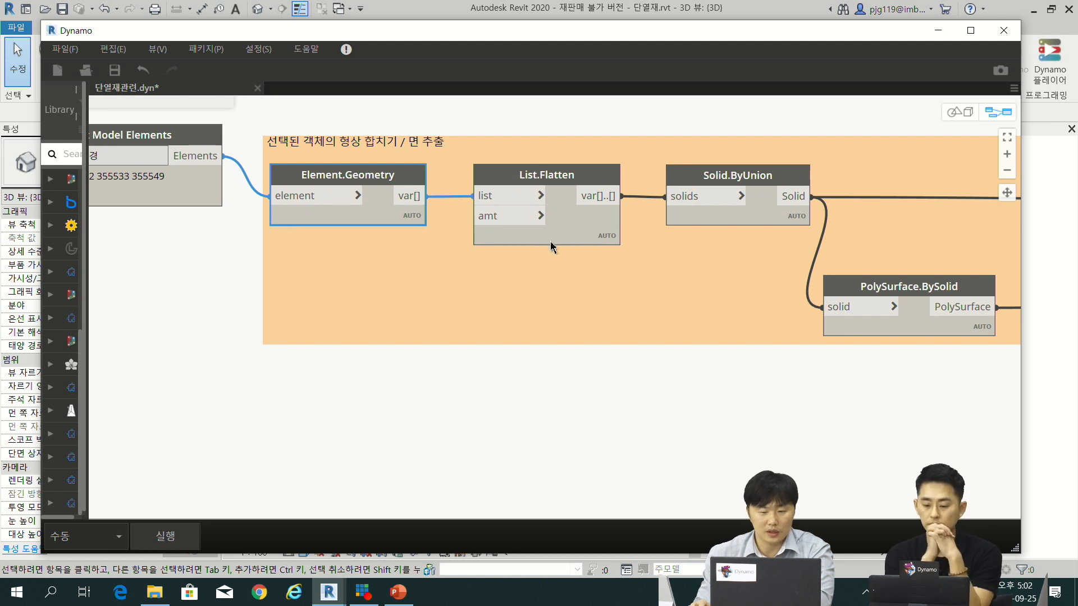
pyautogui.moveTo(537, 230)
pyautogui.moveTo(633, 268); pyautogui.dragTo(477, 210, button='middle')
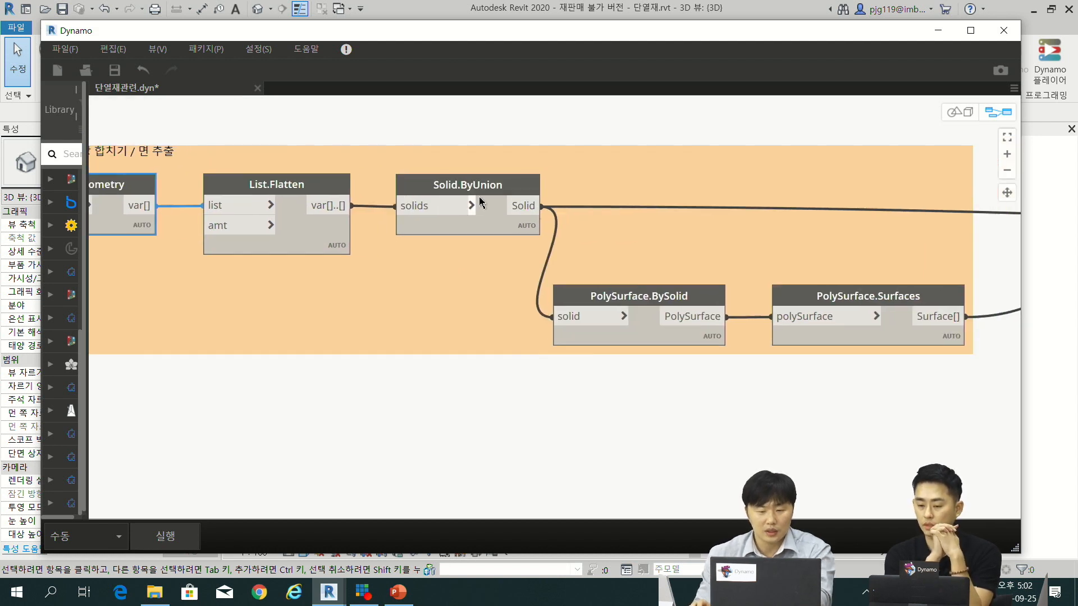
pyautogui.click(484, 189)
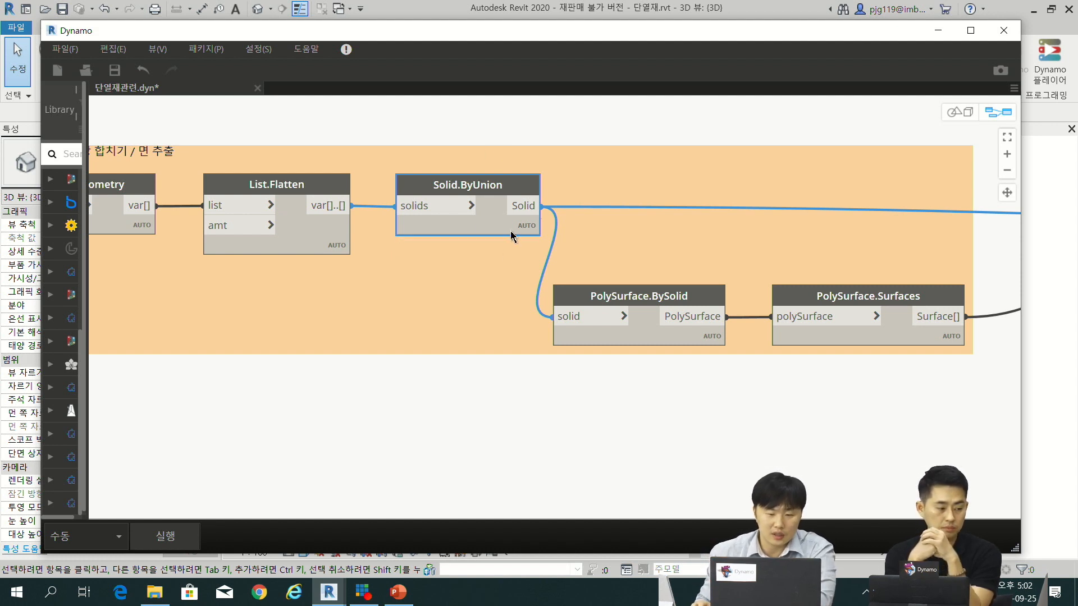
# Step: Follow the merged solid through PolySurface.BySolid and PolySurface.Surfaces to the floor-creation group
pyautogui.moveTo(738, 271); pyautogui.dragTo(478, 216, button='middle')
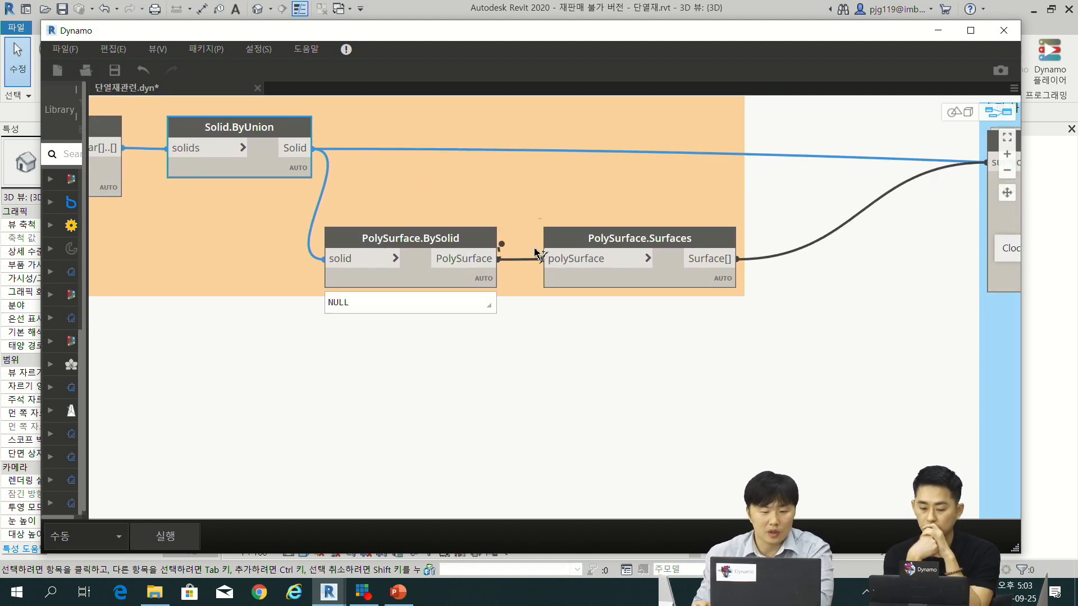
pyautogui.click(628, 241)
pyautogui.moveTo(804, 324); pyautogui.dragTo(470, 259, button='middle')
pyautogui.scroll(-3, 665, 303)
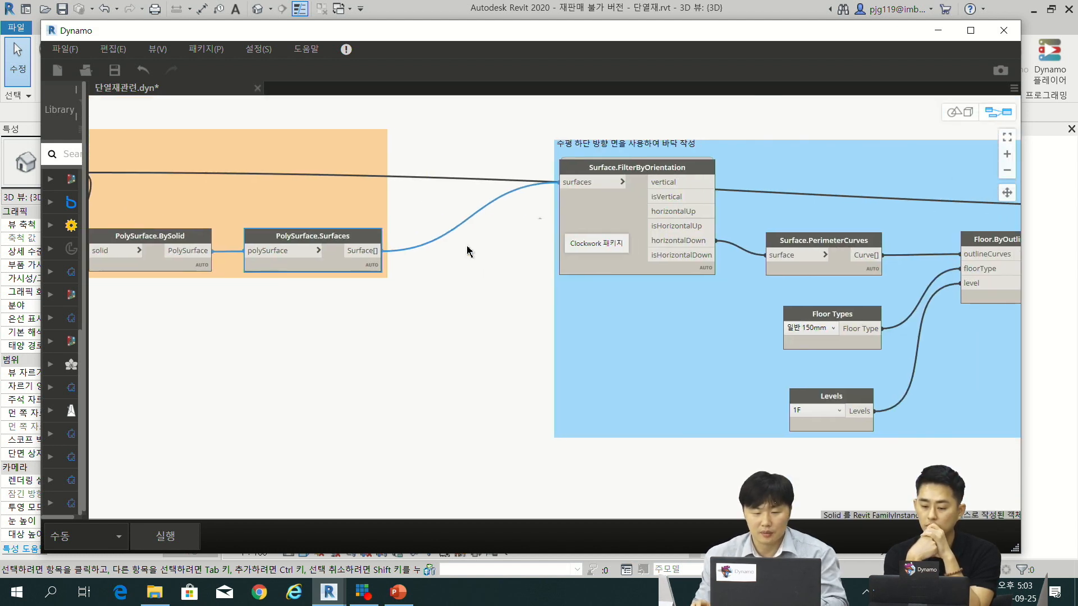
# Step: Move the Surface.FilterByOrientation node slightly lower in the blue floor-creation group
pyautogui.scroll(3, 477, 198)
pyautogui.click(704, 163)
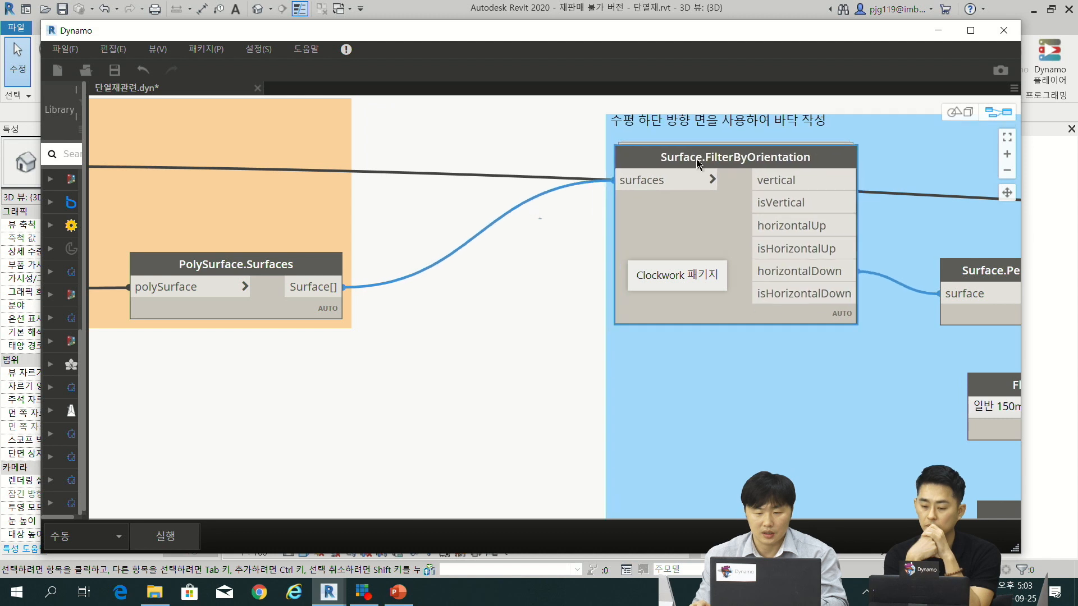
pyautogui.moveTo(703, 163); pyautogui.dragTo(703, 171)
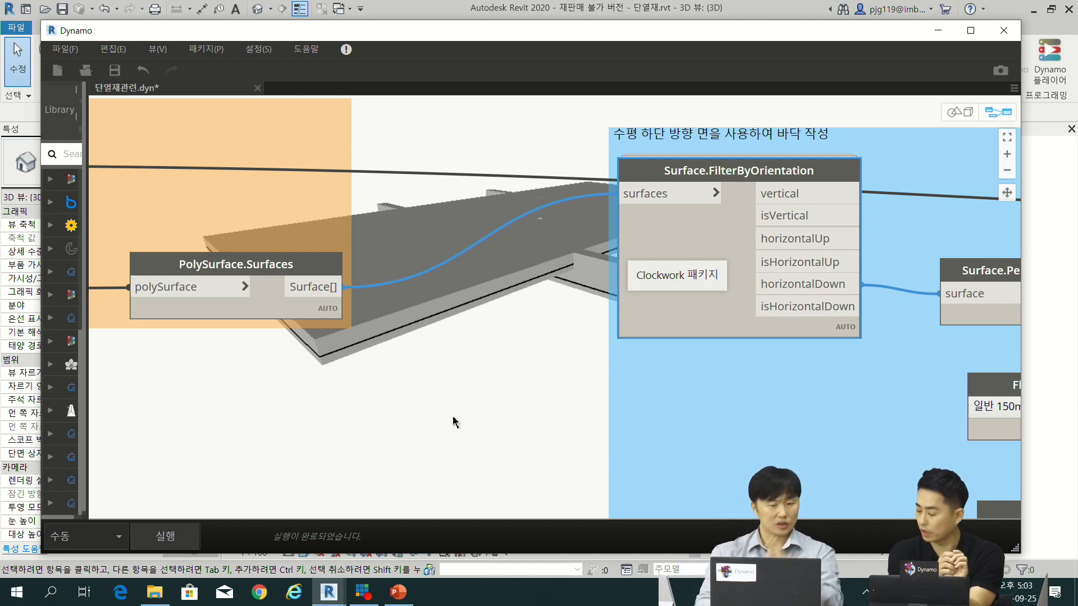
# Step: Switch to the 3D geometry preview and inspect the slab and beam solids from a closer, rotated viewpoint
pyautogui.click(959, 115)
pyautogui.moveTo(504, 356); pyautogui.dragTo(471, 289)
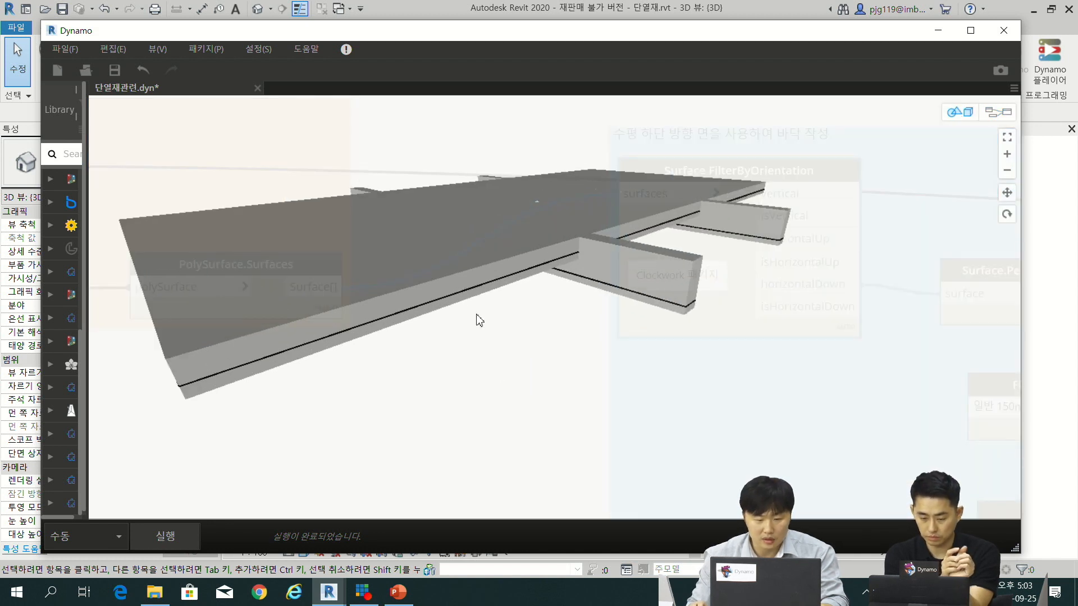
pyautogui.moveTo(570, 313); pyautogui.dragTo(473, 290, button='right')
pyautogui.scroll(3, 459, 271)
pyautogui.moveTo(459, 252); pyautogui.dragTo(533, 298, button='right')
pyautogui.moveTo(645, 344); pyautogui.dragTo(568, 299, button='right')
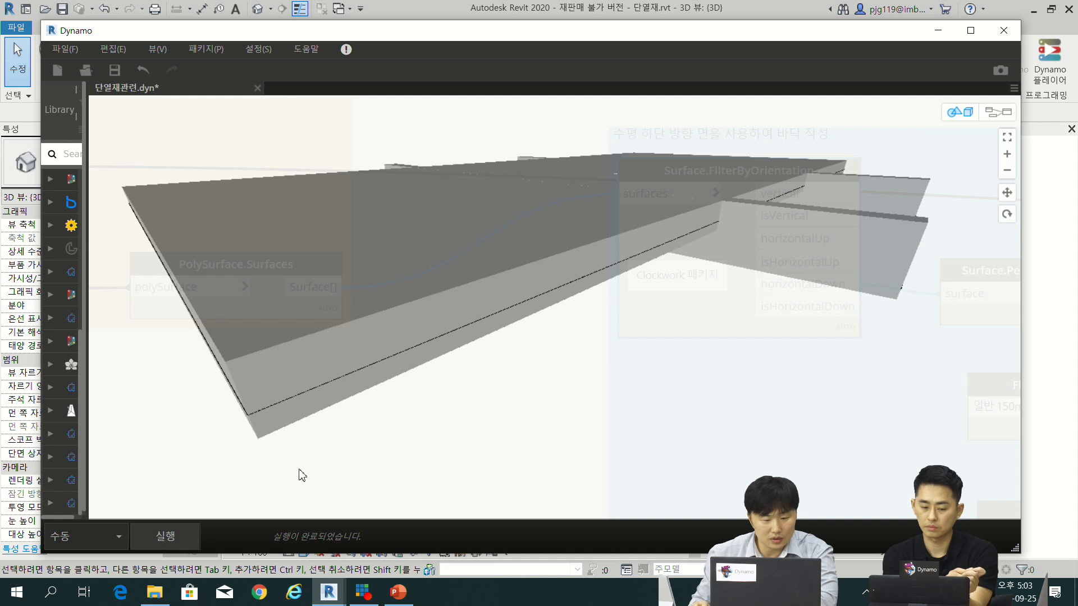
pyautogui.click(329, 597)
pyautogui.click(424, 544)
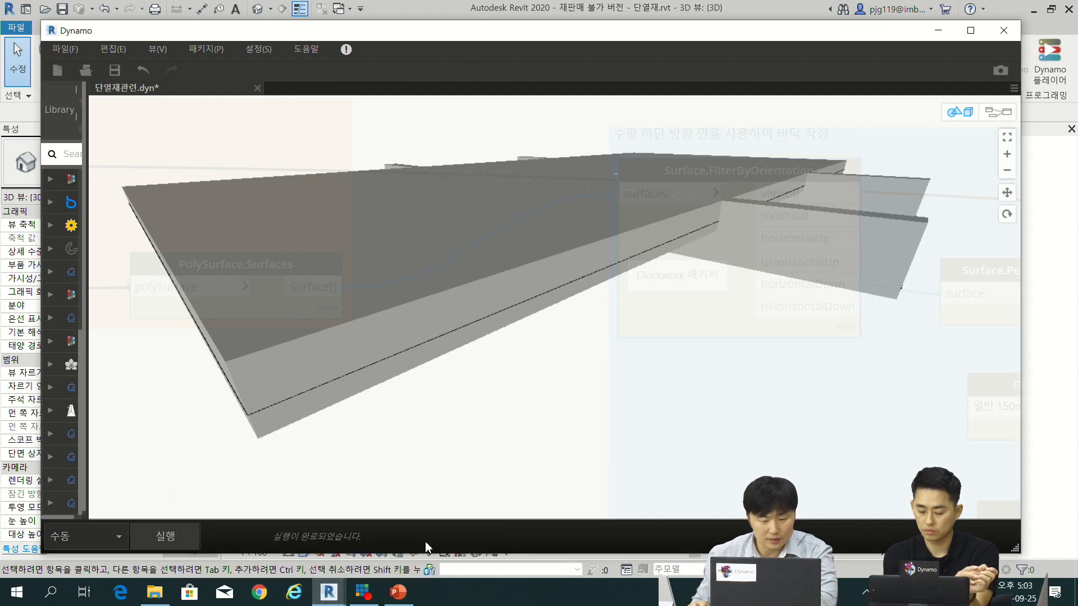
pyautogui.click(330, 593)
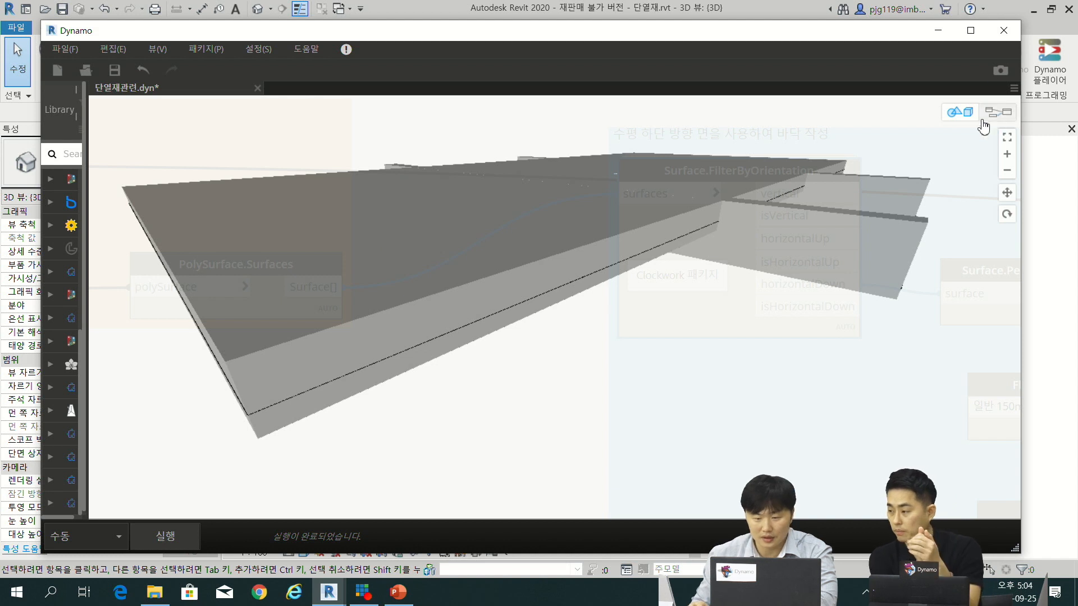
# Step: Return to graph navigation and move the Surface.FilterByOrientation node slightly further from Surface.PerimeterCurves
pyautogui.click(998, 112)
pyautogui.scroll(-2, 798, 279)
pyautogui.moveTo(797, 279); pyautogui.dragTo(540, 226, button='middle')
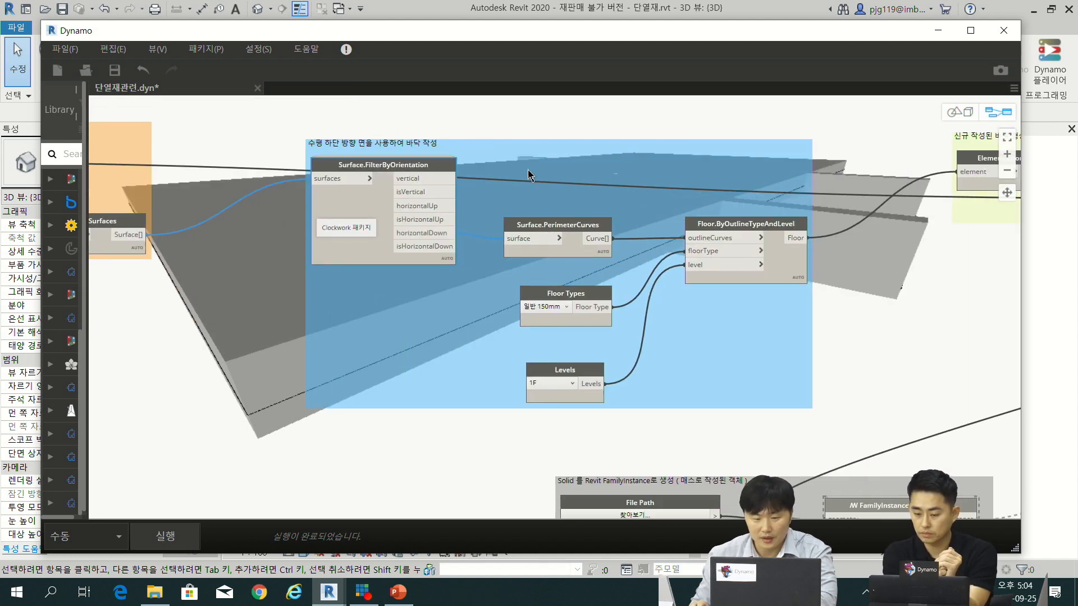
pyautogui.moveTo(522, 185); pyautogui.dragTo(509, 196, button='middle')
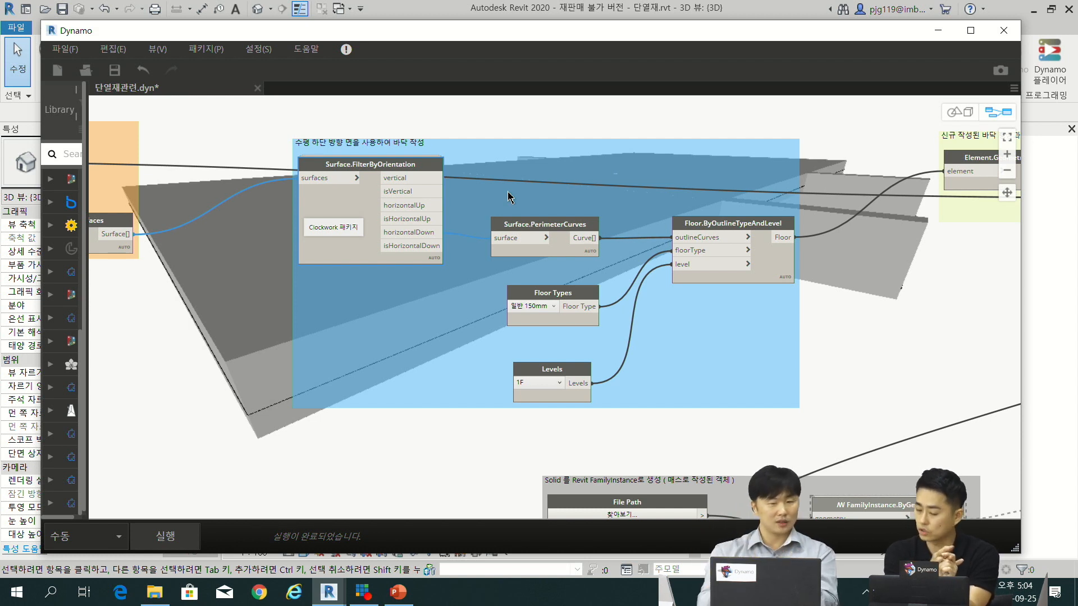
pyautogui.moveTo(747, 231)
pyautogui.moveTo(415, 164); pyautogui.dragTo(404, 166)
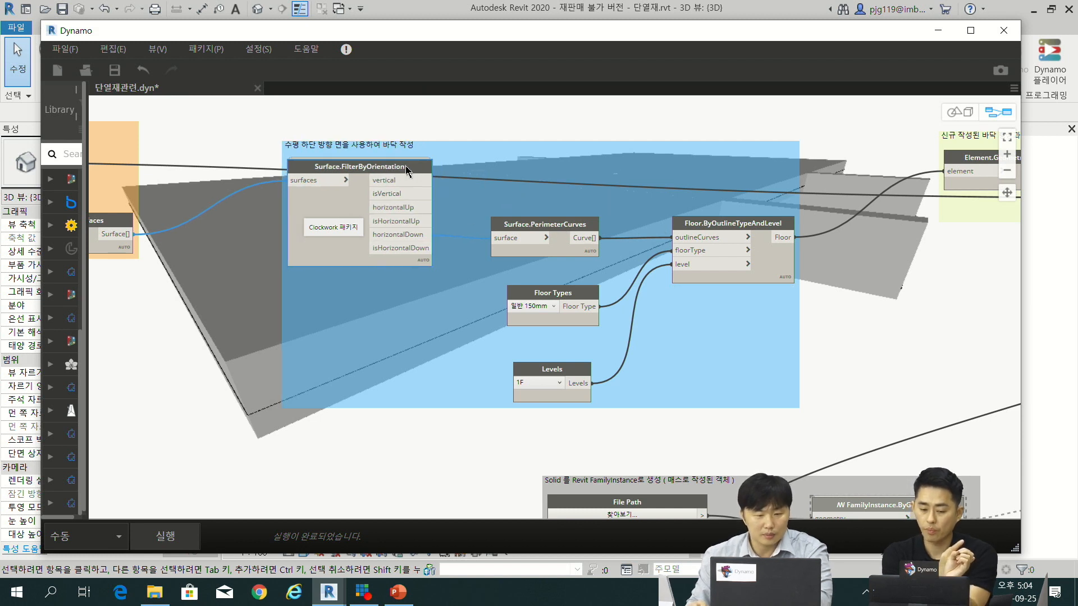
# Step: Highlight the new floor's Element.Geometry node and examine how the green group joins it with the existing geometry
pyautogui.moveTo(769, 258); pyautogui.dragTo(732, 194, button='middle')
pyautogui.moveTo(804, 203); pyautogui.dragTo(533, 218, button='middle')
pyautogui.click(441, 186)
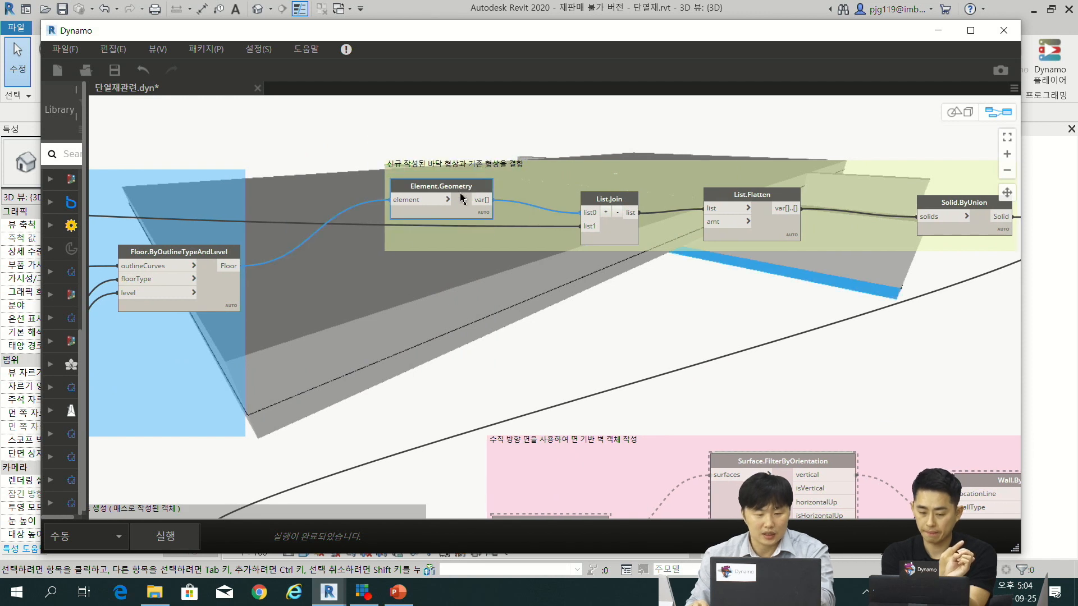
pyautogui.moveTo(200, 227); pyautogui.dragTo(387, 243, button='middle')
pyautogui.moveTo(690, 348); pyautogui.dragTo(409, 305, button='middle')
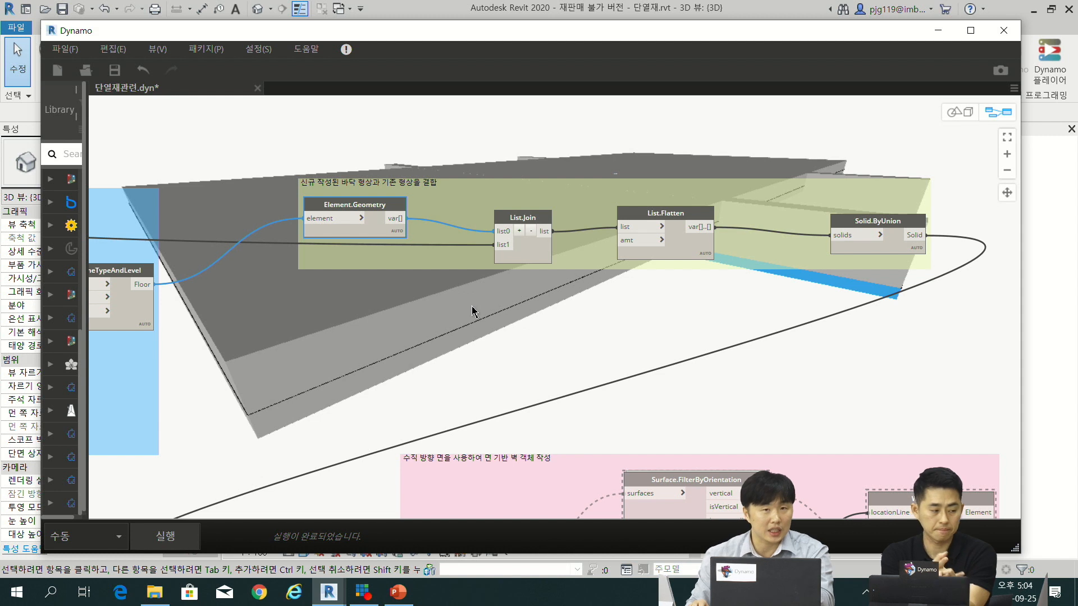
# Step: Highlight the Solid.ByUnion node at the end of the green group to view its merged solid in the preview
pyautogui.moveTo(882, 245); pyautogui.dragTo(581, 207, button='middle')
pyautogui.scroll(3, 581, 184)
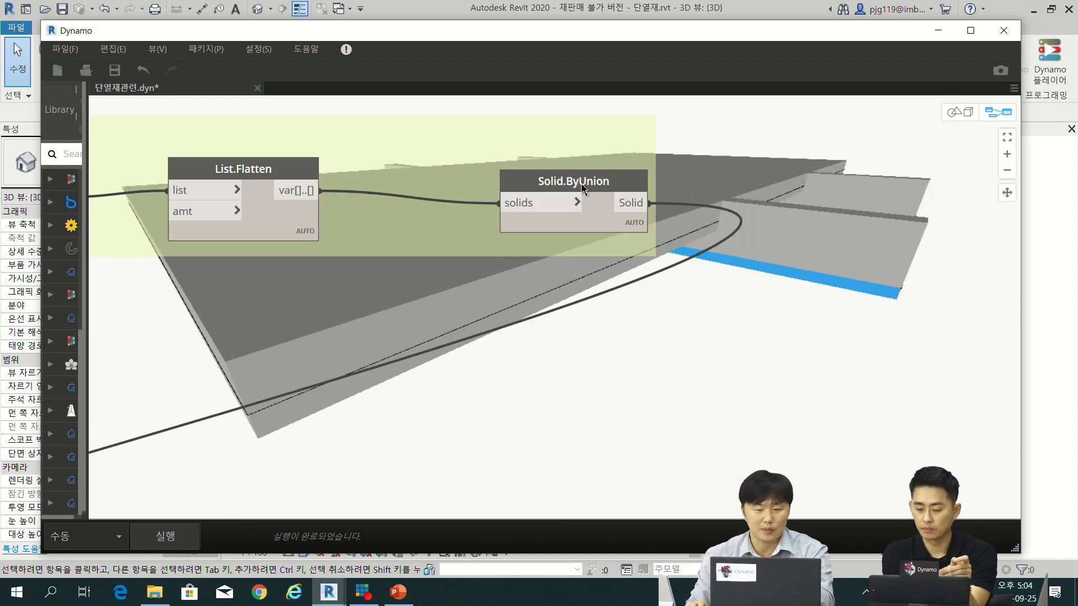
pyautogui.click(578, 187)
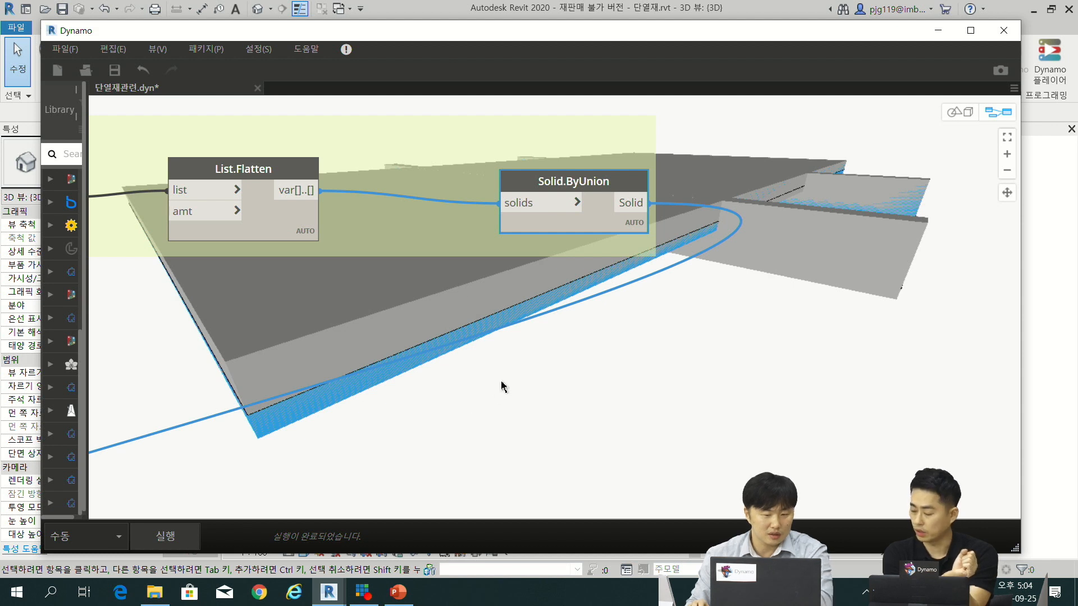
# Step: Unfreeze the FamilyInstance.ByGeometry node in the grey group that converts the solid into a Revit family instance
pyautogui.scroll(-3, 500, 386)
pyautogui.moveTo(426, 390); pyautogui.dragTo(555, 293, button='middle')
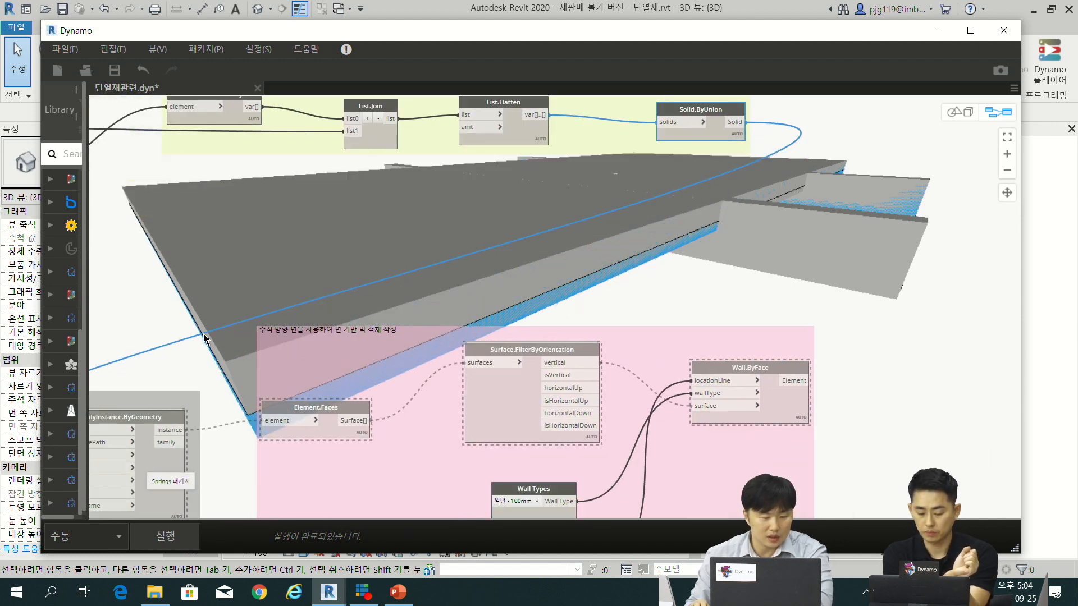
pyautogui.moveTo(204, 333); pyautogui.dragTo(640, 206, button='middle')
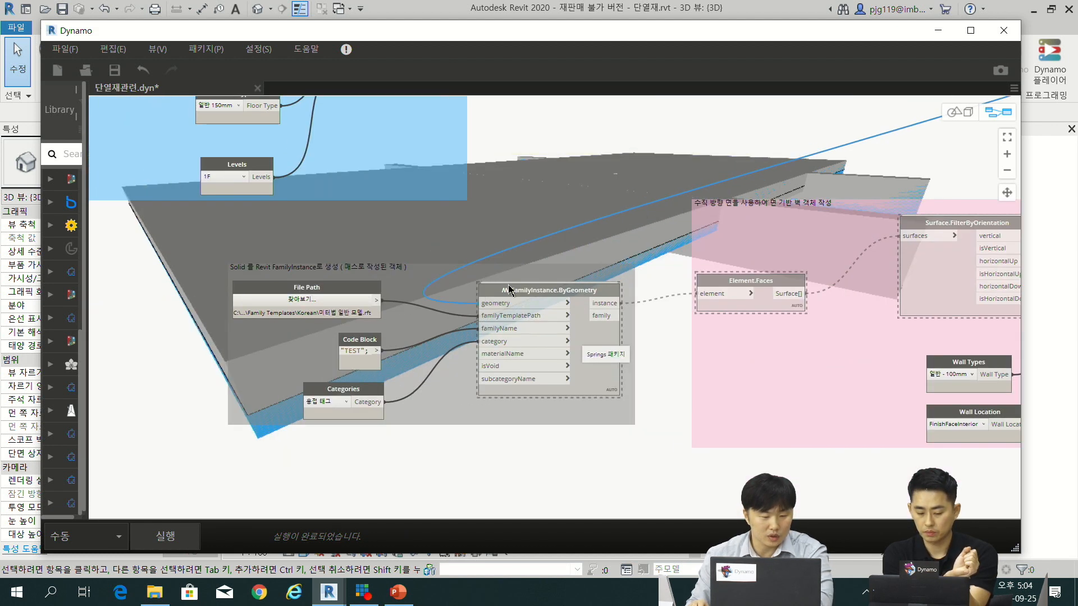
pyautogui.rightClick(592, 313)
pyautogui.click(535, 406)
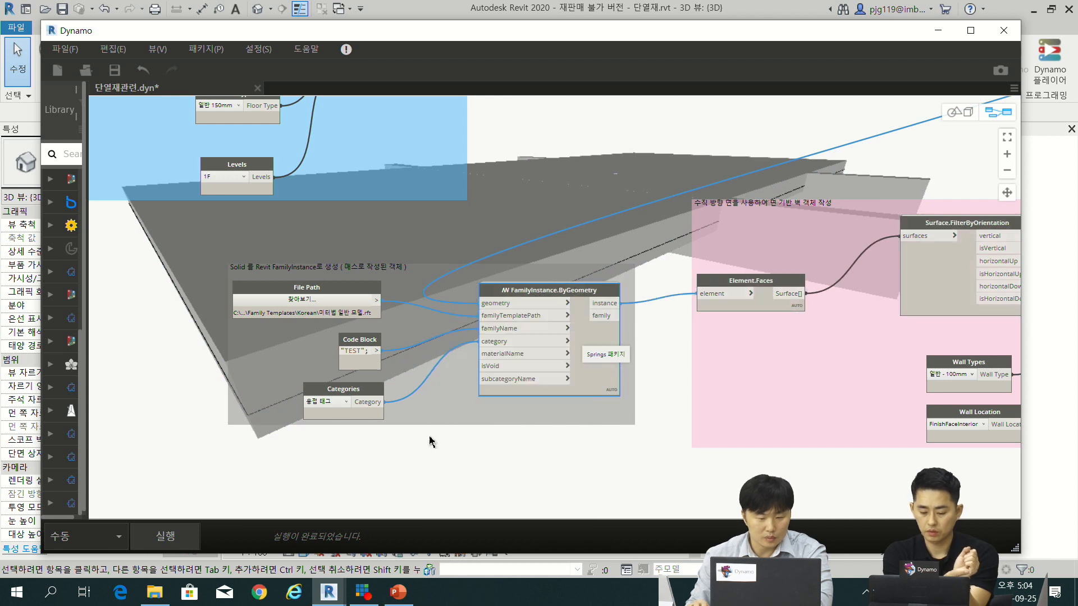
# Step: Run the graph and shift the FamilyInstance.ByGeometry node slightly within the grey group
pyautogui.click(165, 536)
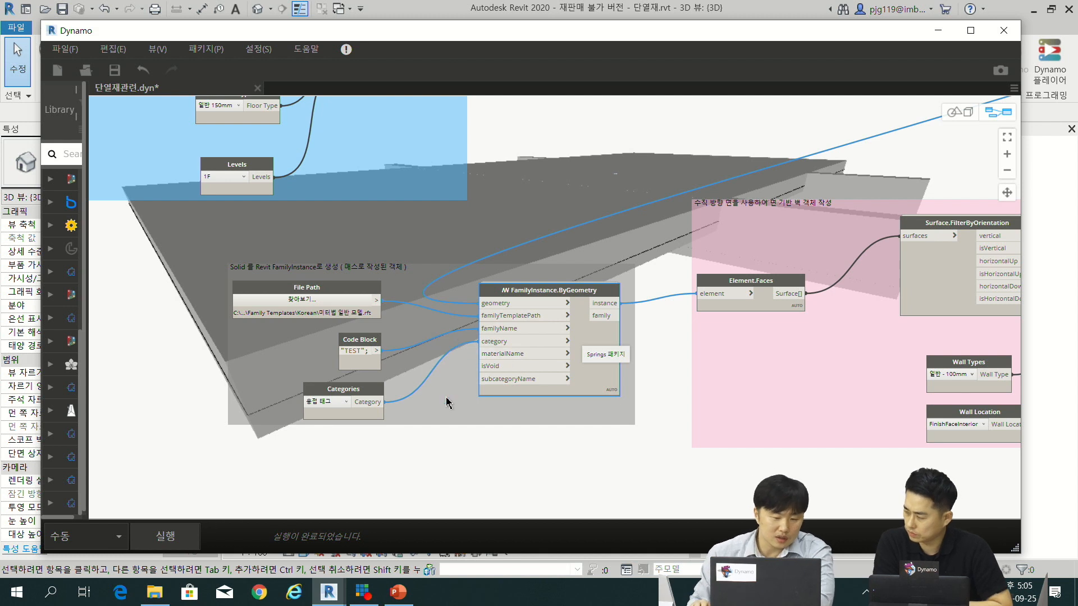
pyautogui.scroll(2, 458, 421)
pyautogui.scroll(-1, 453, 386)
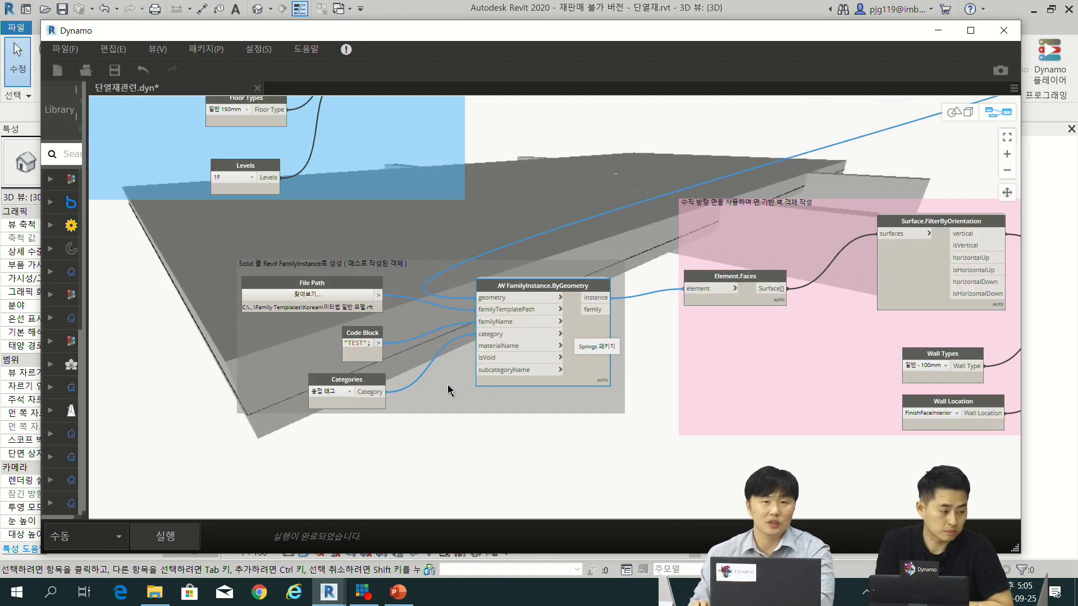
pyautogui.scroll(2, 514, 293)
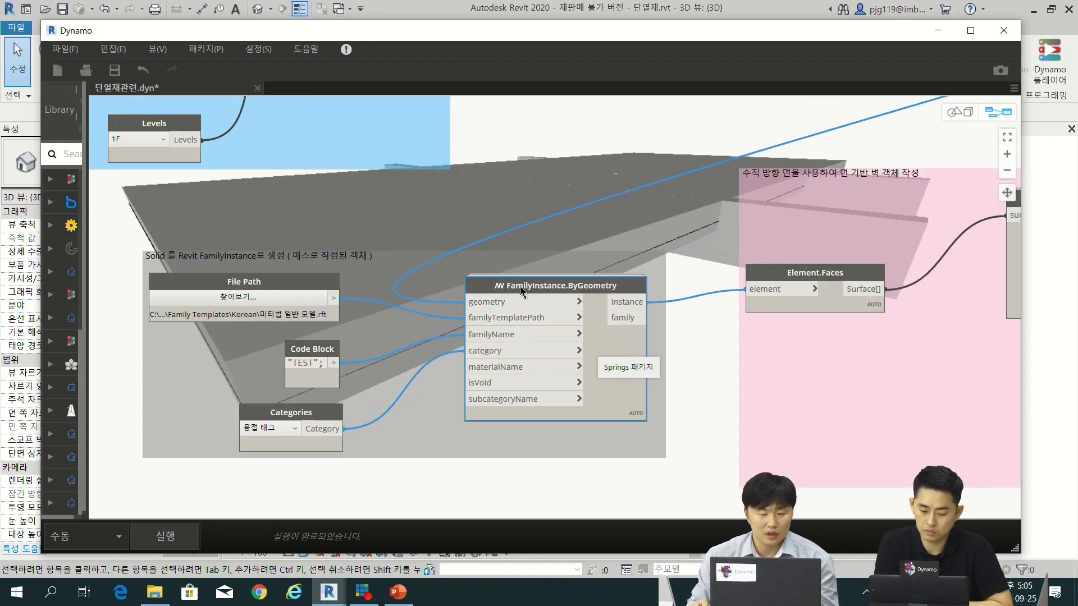
pyautogui.moveTo(534, 285); pyautogui.dragTo(526, 289)
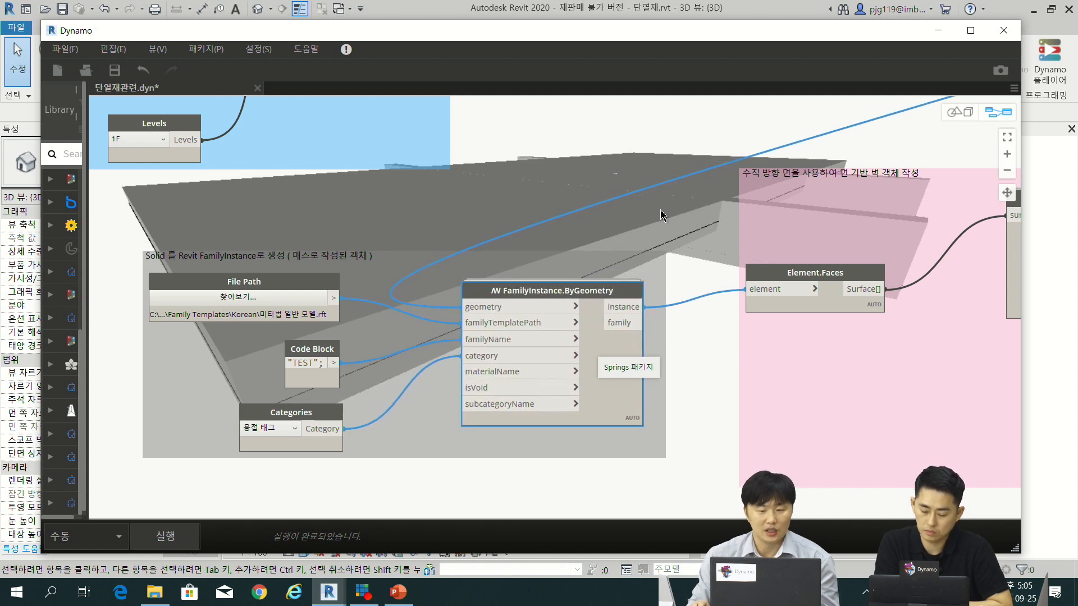
# Step: Move the pink face-based wall group slightly and examine its Surface.FilterByOrientation node
pyautogui.moveTo(661, 210); pyautogui.dragTo(375, 206, button='middle')
pyautogui.moveTo(661, 185); pyautogui.dragTo(545, 176, button='middle')
pyautogui.moveTo(522, 186); pyautogui.dragTo(515, 196)
pyautogui.moveTo(935, 335); pyautogui.dragTo(817, 324, button='middle')
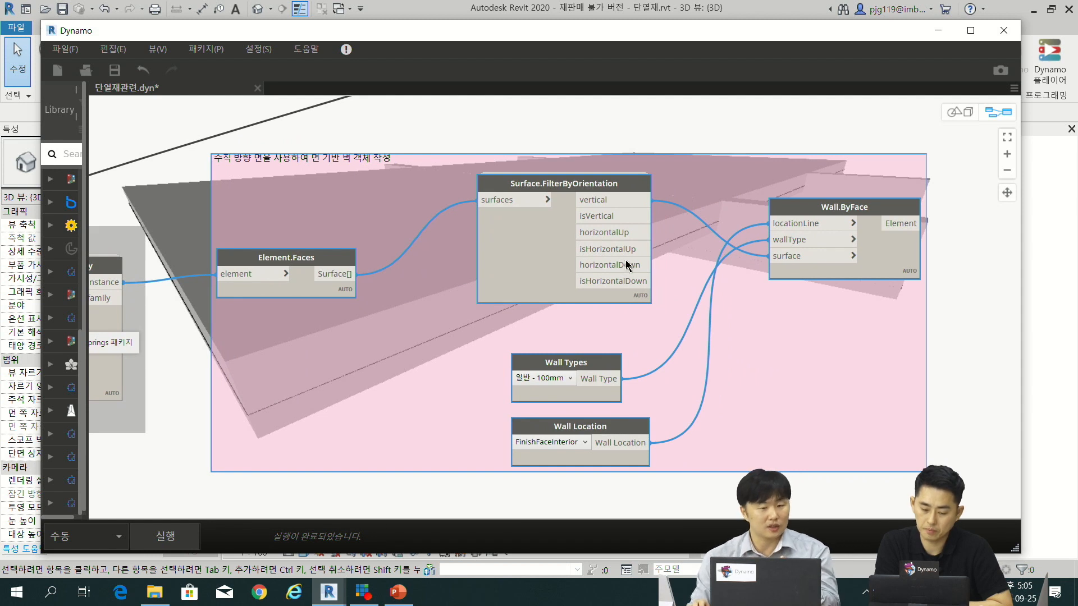
pyautogui.scroll(5, 629, 266)
pyautogui.moveTo(918, 331); pyautogui.dragTo(818, 321, button='middle')
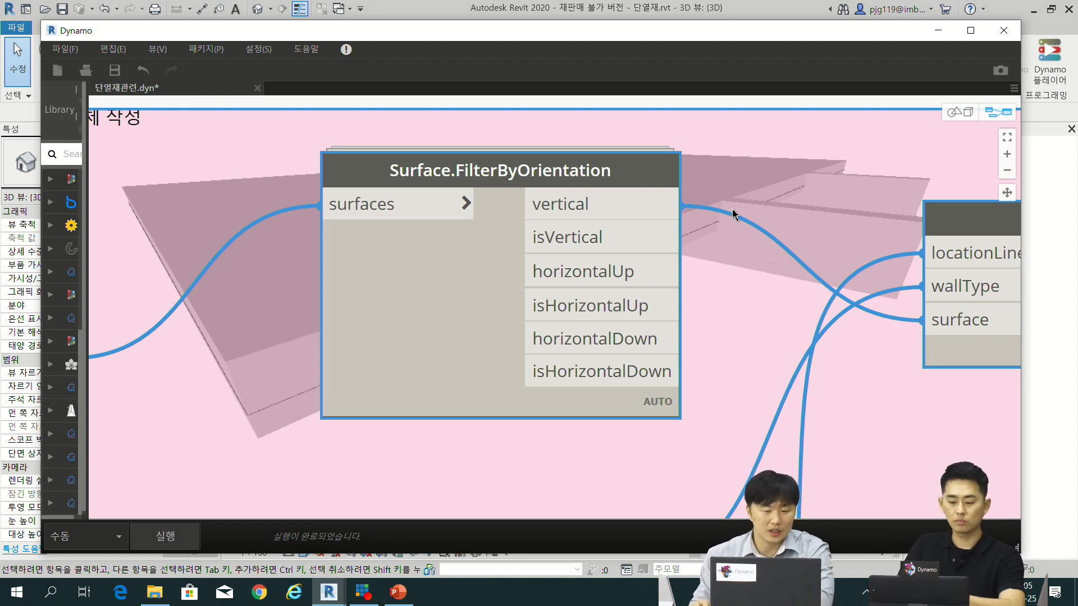
pyautogui.moveTo(555, 180); pyautogui.dragTo(538, 189)
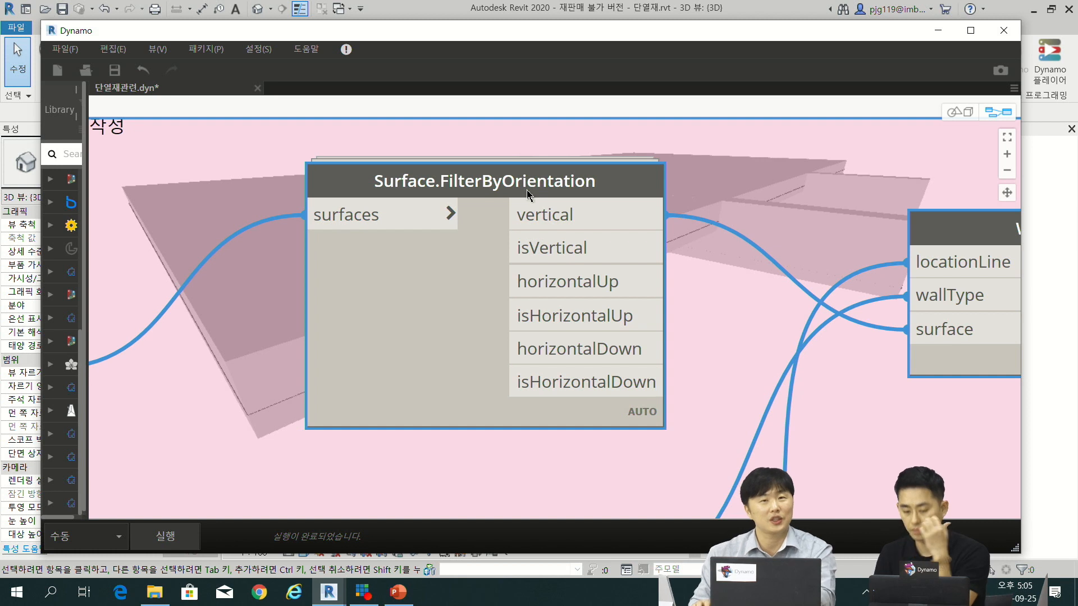
# Step: Follow the vertical output into the surface input of Wall.ByFace and preview that node's result
pyautogui.scroll(-2, 537, 189)
pyautogui.moveTo(634, 267); pyautogui.dragTo(454, 214, button='middle')
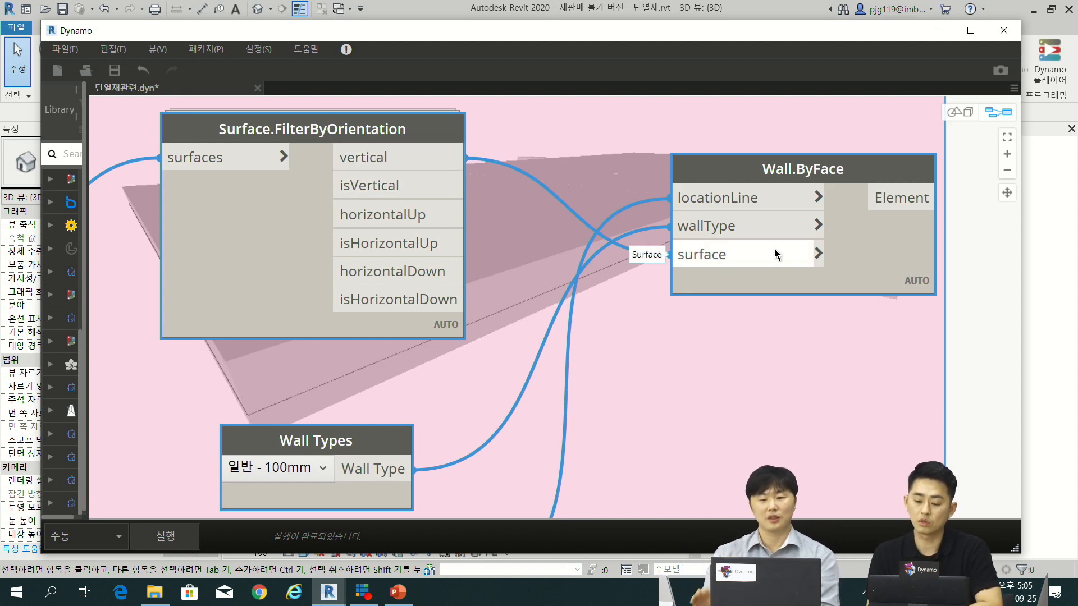
pyautogui.moveTo(776, 254)
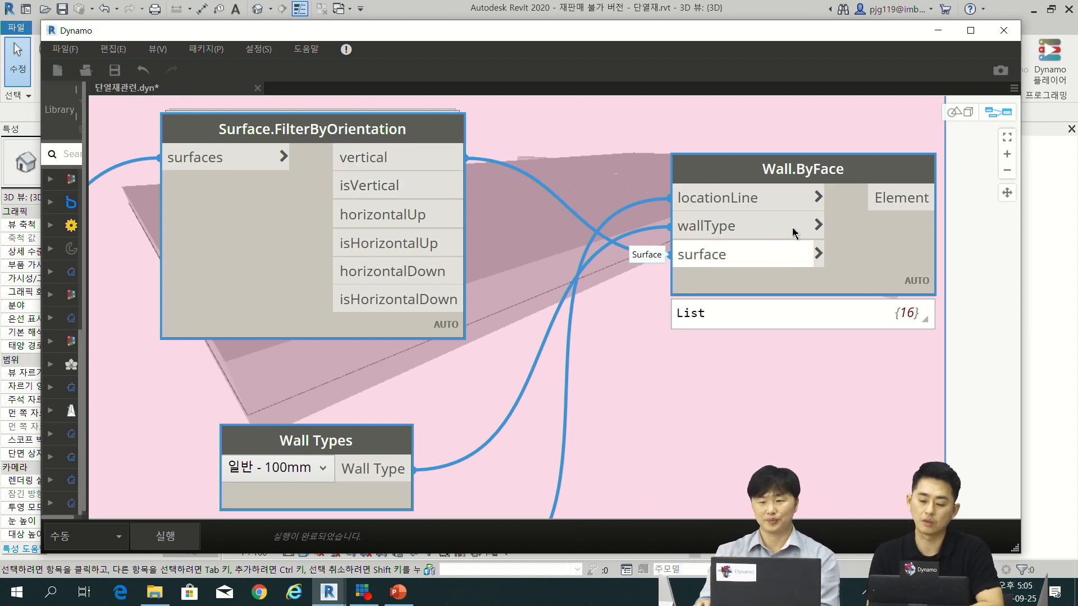
# Step: Switch to the Revit 3D view and inspect the face-based walls on the slab edge and the beam side
pyautogui.click(938, 32)
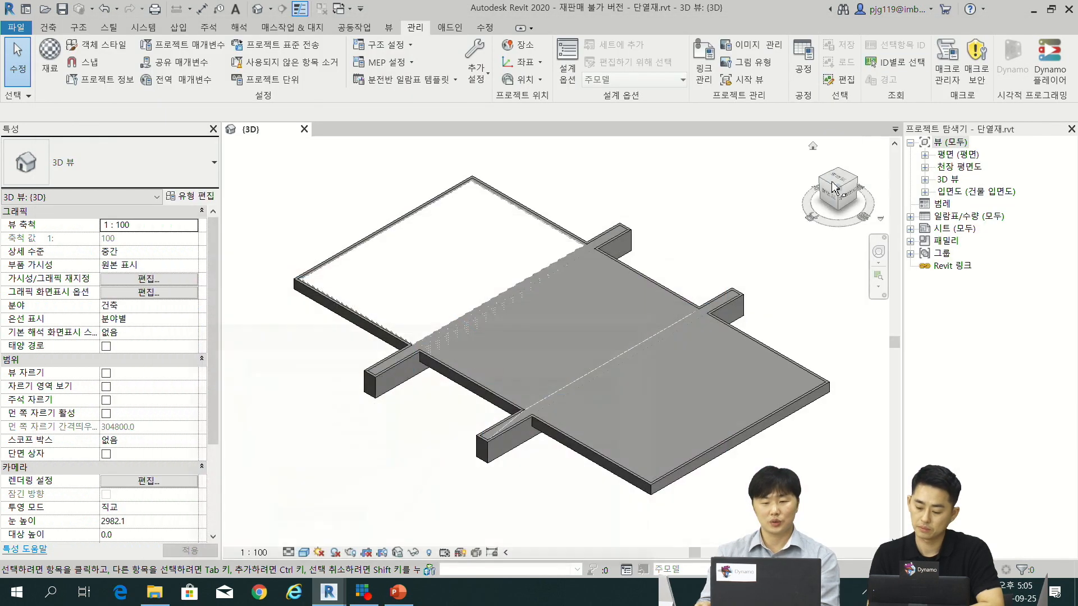
pyautogui.keyDown('shift'); pyautogui.moveTo(562, 371); pyautogui.dragTo(619, 298, button='middle'); pyautogui.keyUp('shift')
pyautogui.scroll(5, 443, 359)
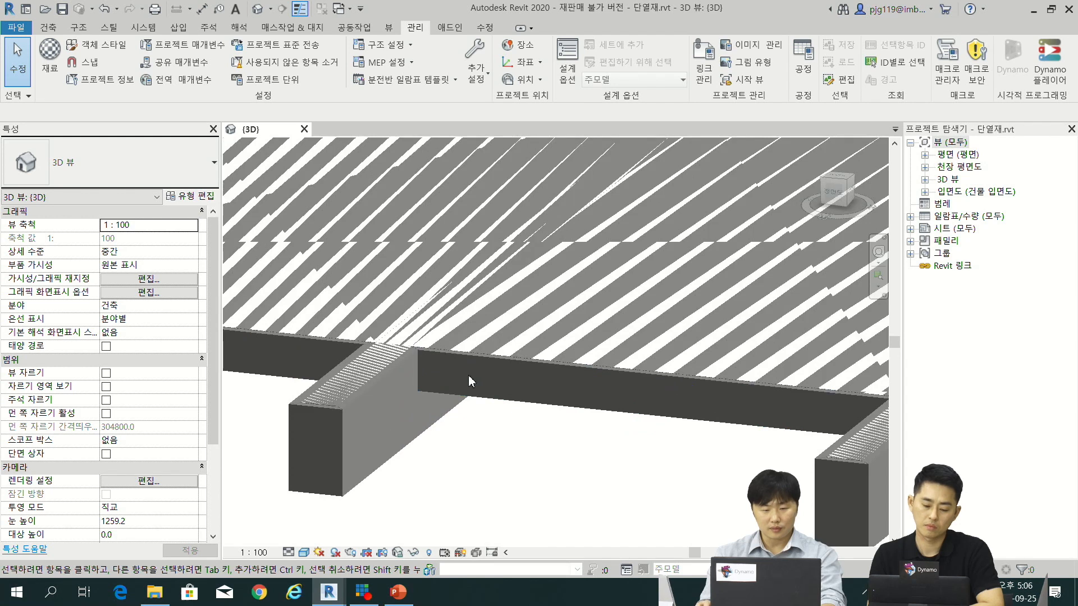
pyautogui.click(473, 361)
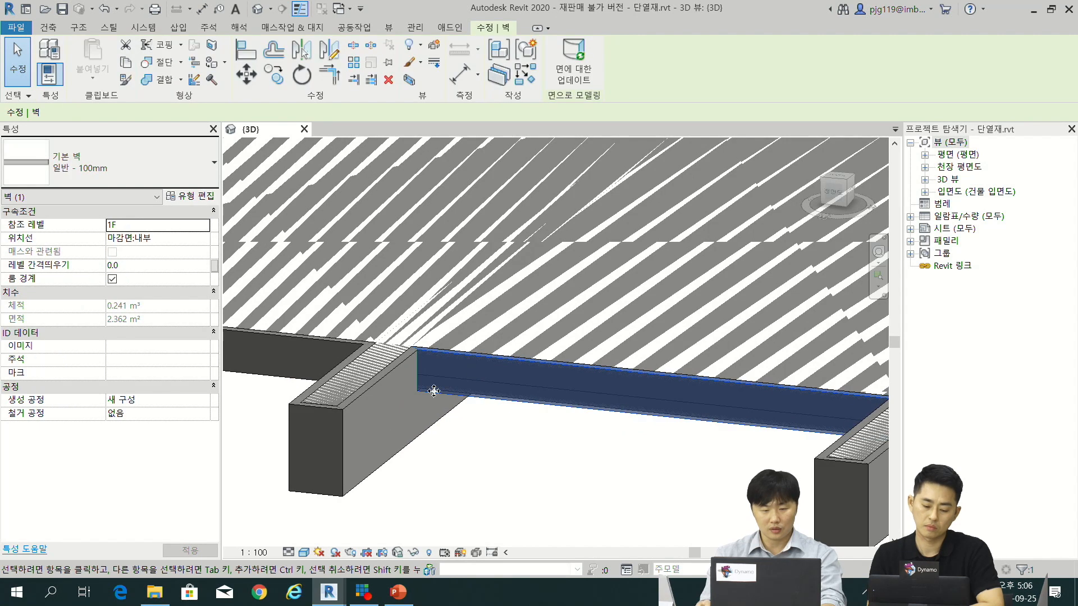
pyautogui.click(378, 382)
pyautogui.keyDown('shift'); pyautogui.moveTo(500, 464); pyautogui.dragTo(518, 334, button='middle'); pyautogui.keyUp('shift')
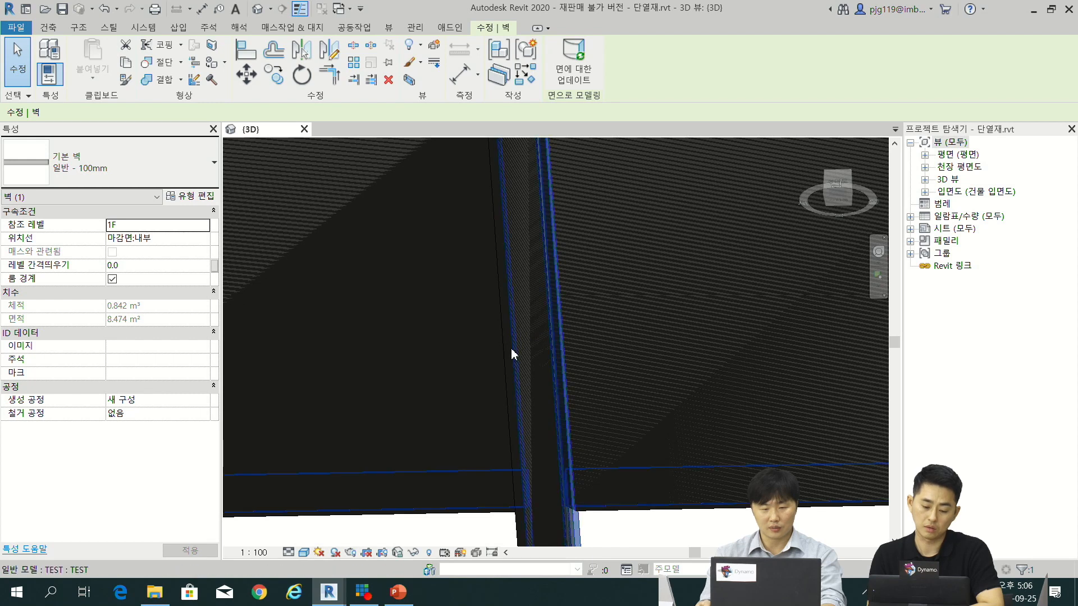
# Step: Select the TEST generic model and examine the beam's end up close
pyautogui.click(517, 351)
pyautogui.keyDown('shift'); pyautogui.moveTo(541, 318); pyautogui.dragTo(557, 336, button='middle'); pyautogui.keyUp('shift')
pyautogui.scroll(2, 506, 395)
pyautogui.scroll(1, 498, 333)
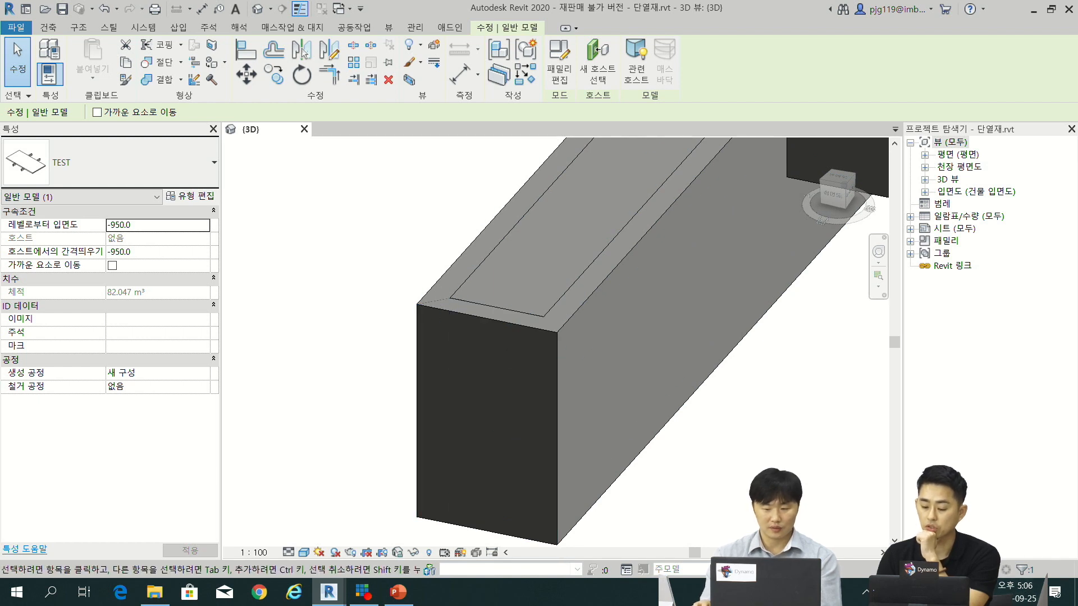
# Step: Capture the view in Snip & Sketch, mark both upper corners of the beam end in red, and close the capture
pyautogui.click(1011, 555)
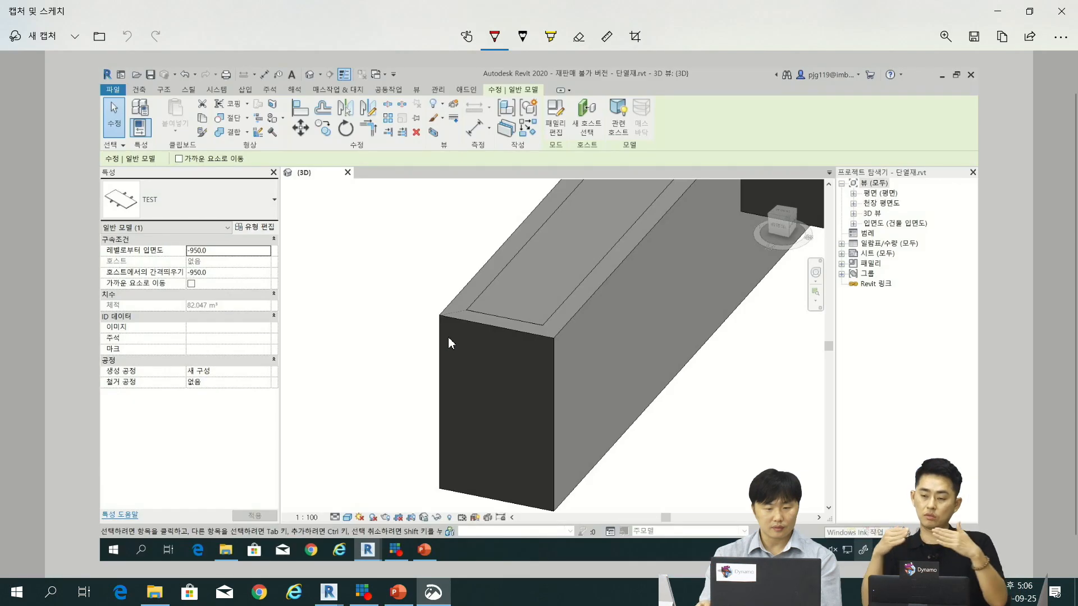
pyautogui.moveTo(463, 300)
pyautogui.mouseDown()
pyautogui.moveTo(435, 313)
pyautogui.moveTo(453, 331)
pyautogui.moveTo(468, 316)
pyautogui.moveTo(458, 299)
pyautogui.moveTo(439, 309)
pyautogui.moveTo(444, 327)
pyautogui.mouseUp()
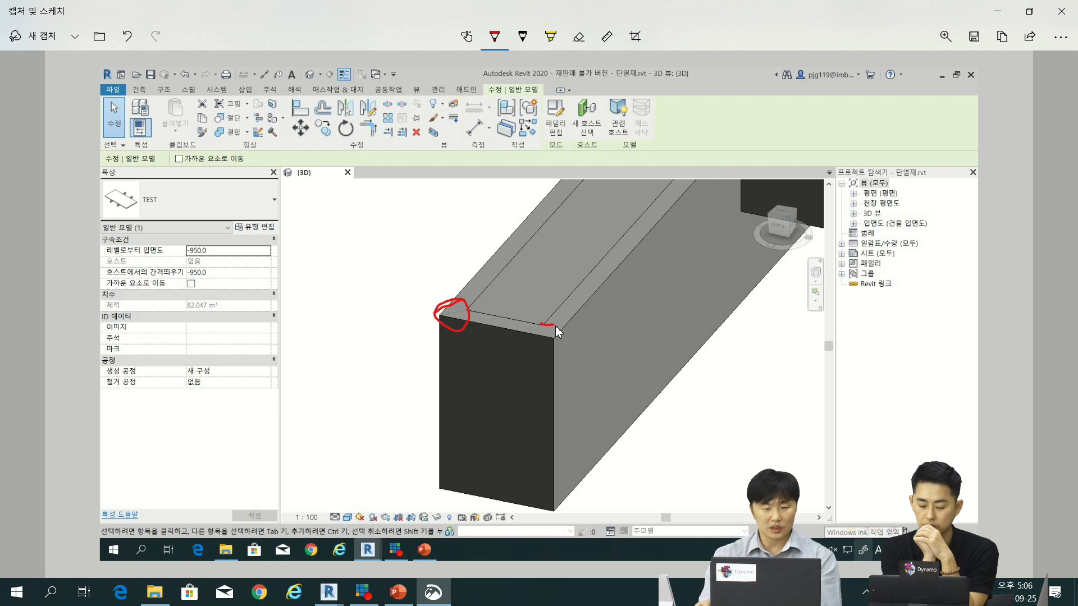
pyautogui.moveTo(558, 327); pyautogui.dragTo(531, 337)
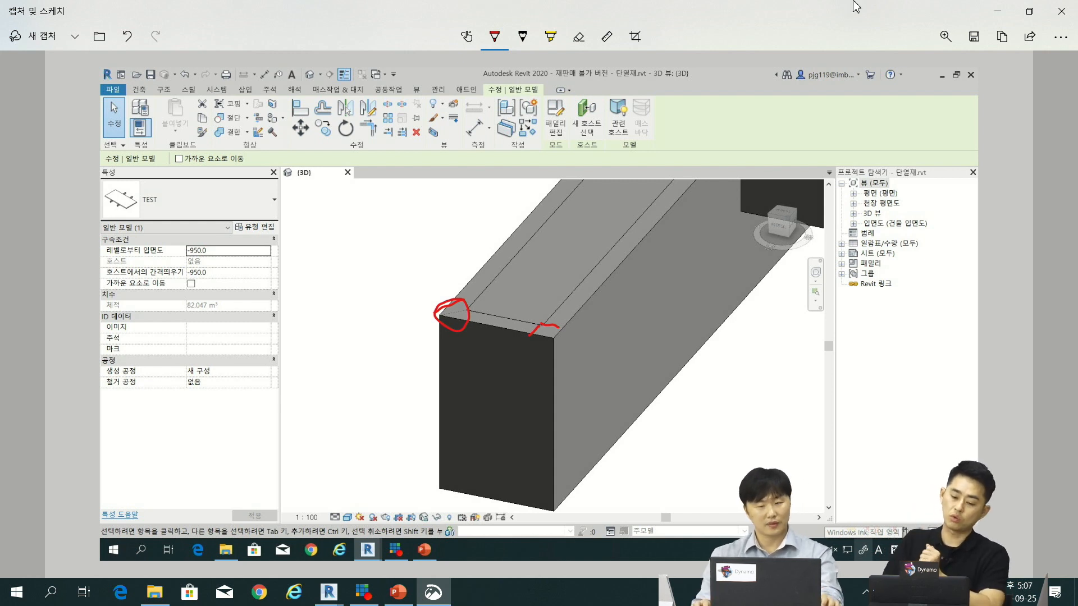
pyautogui.click(1066, 16)
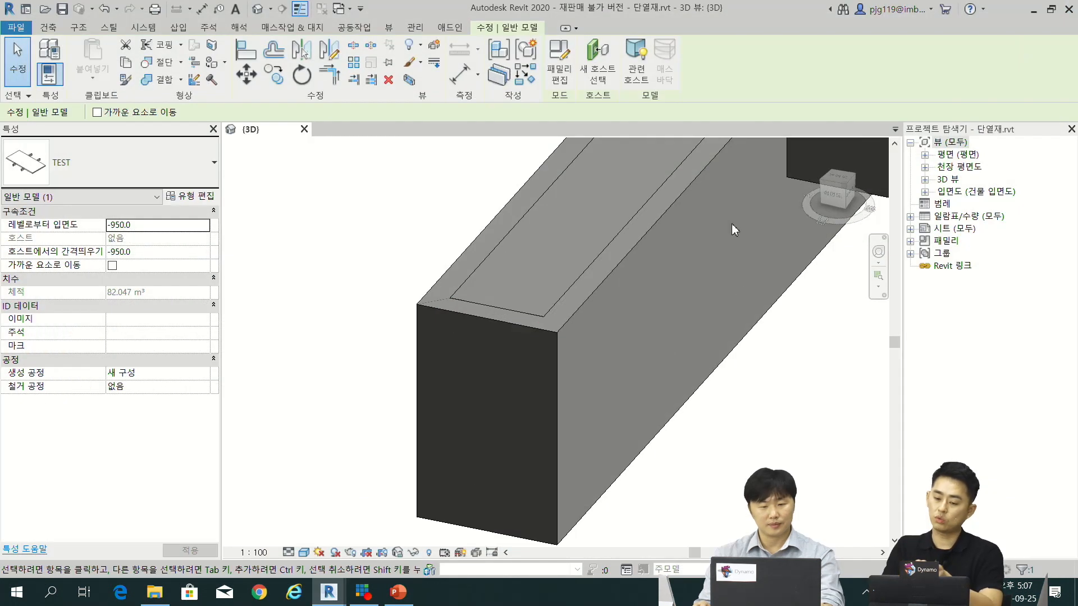
# Step: Select the walls on the beam's end and both sides in turn to inspect how they meet at the corners
pyautogui.scroll(-2, 496, 329)
pyautogui.click(500, 328)
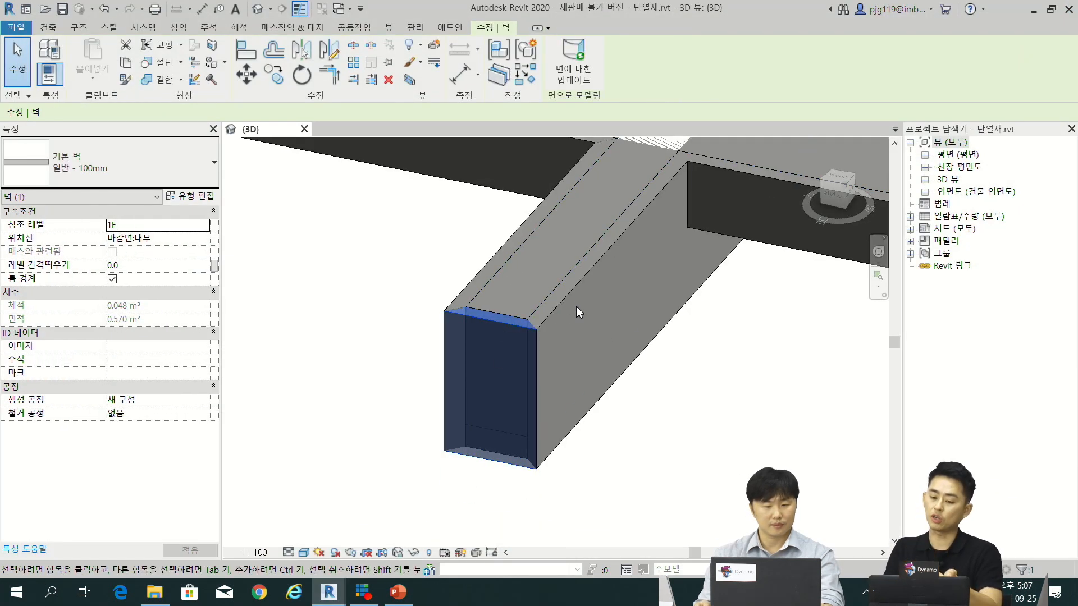
pyautogui.click(664, 476)
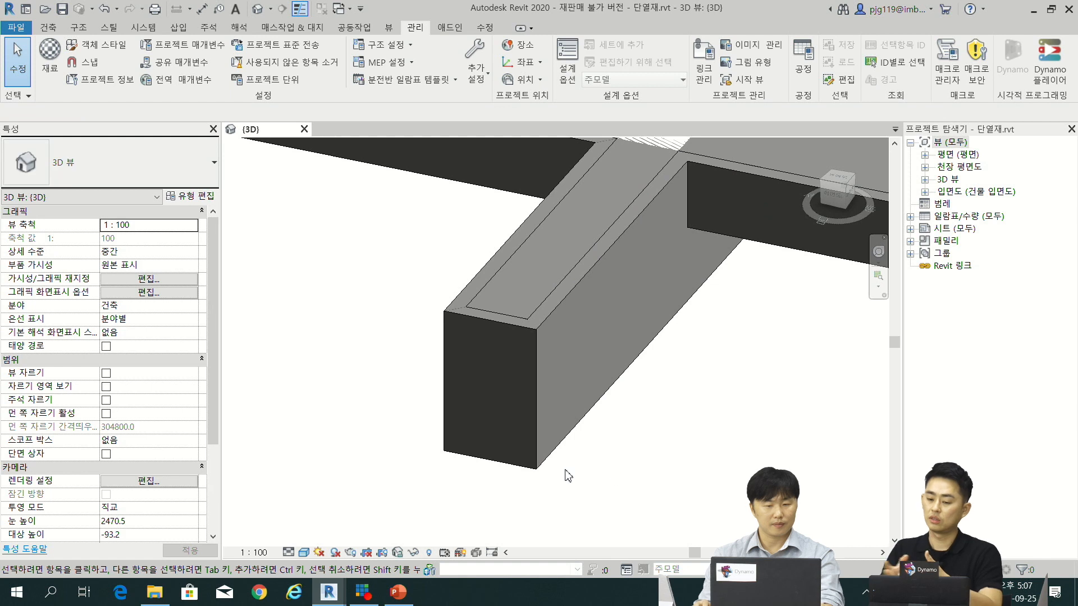
pyautogui.click(506, 331)
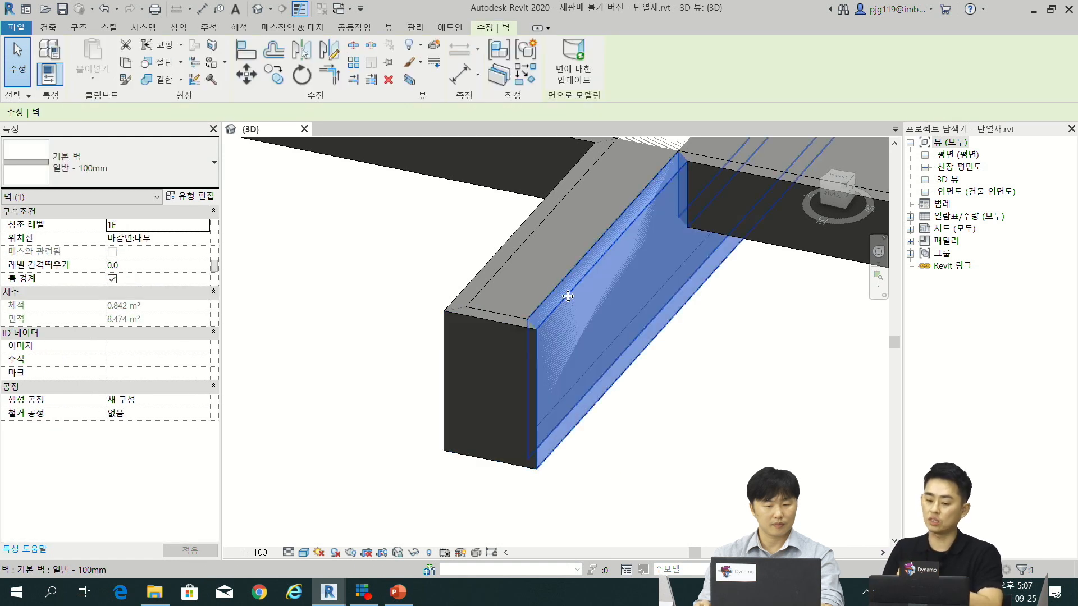
pyautogui.click(540, 262)
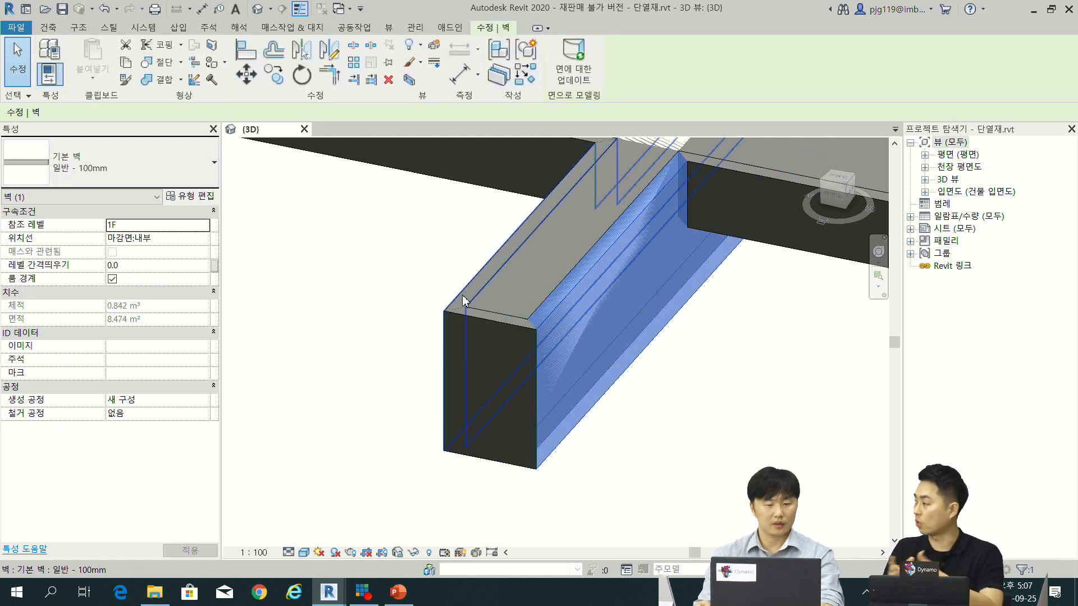
pyautogui.click(464, 300)
pyautogui.click(407, 329)
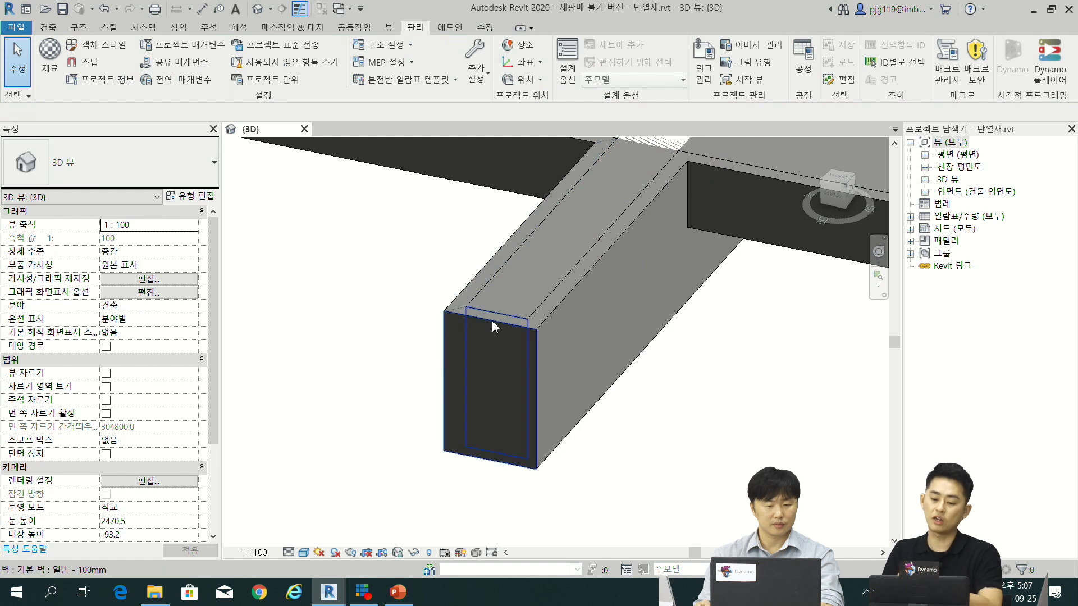
pyautogui.click(492, 322)
# Step: Select the slab-edge wall between the two beams, review the walls around the slab, and clear the selection
pyautogui.scroll(-2, 651, 272)
pyautogui.moveTo(651, 272); pyautogui.dragTo(587, 286, button='middle')
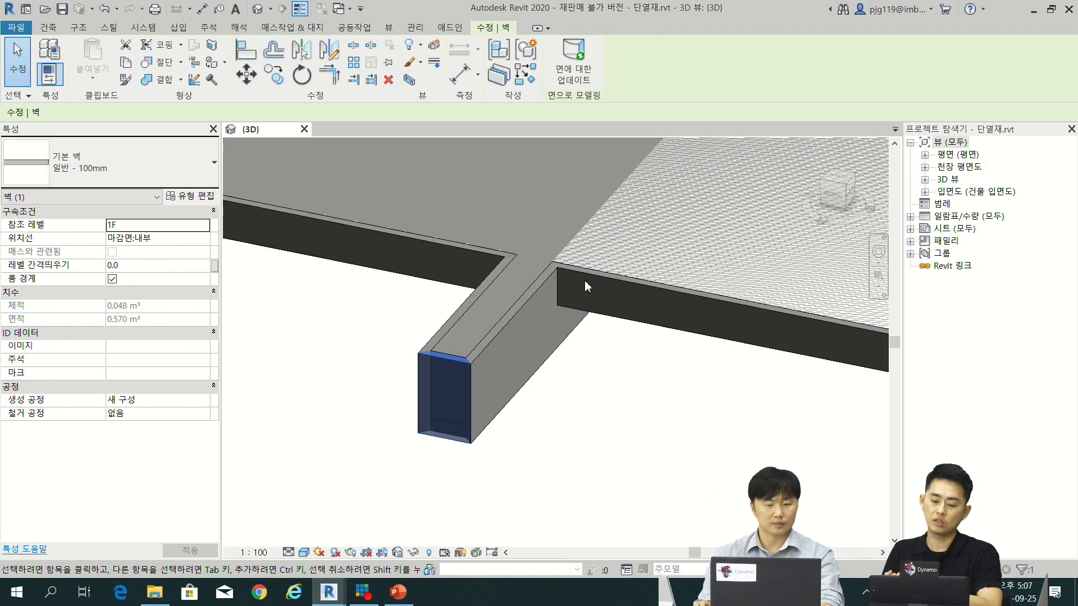
pyautogui.click(595, 284)
pyautogui.scroll(-3, 606, 377)
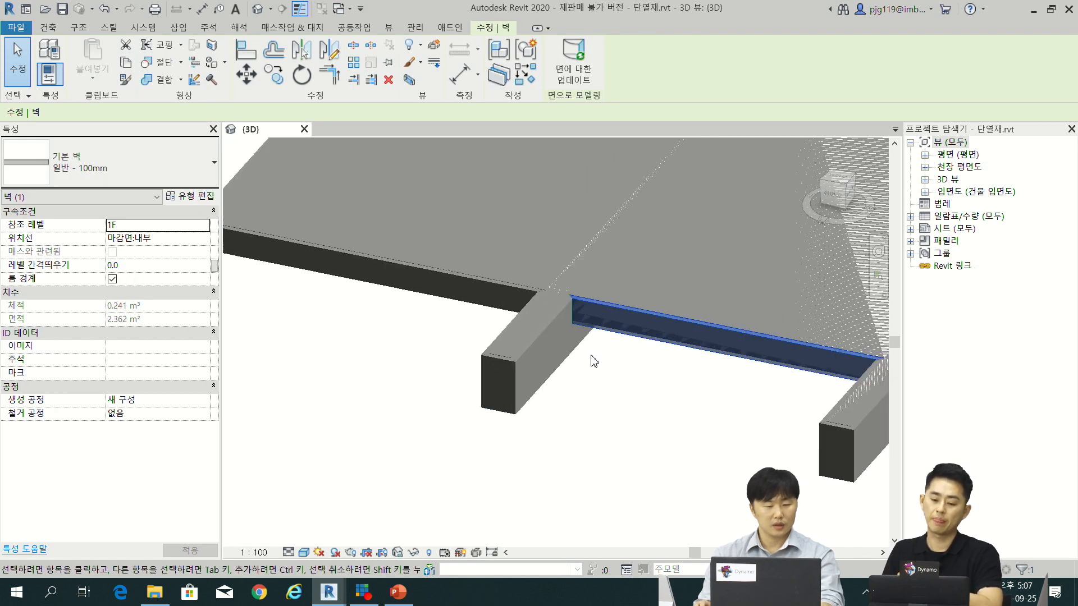
pyautogui.keyDown('shift'); pyautogui.moveTo(690, 373); pyautogui.dragTo(648, 366, button='middle'); pyautogui.keyUp('shift')
pyautogui.scroll(-4, 649, 366)
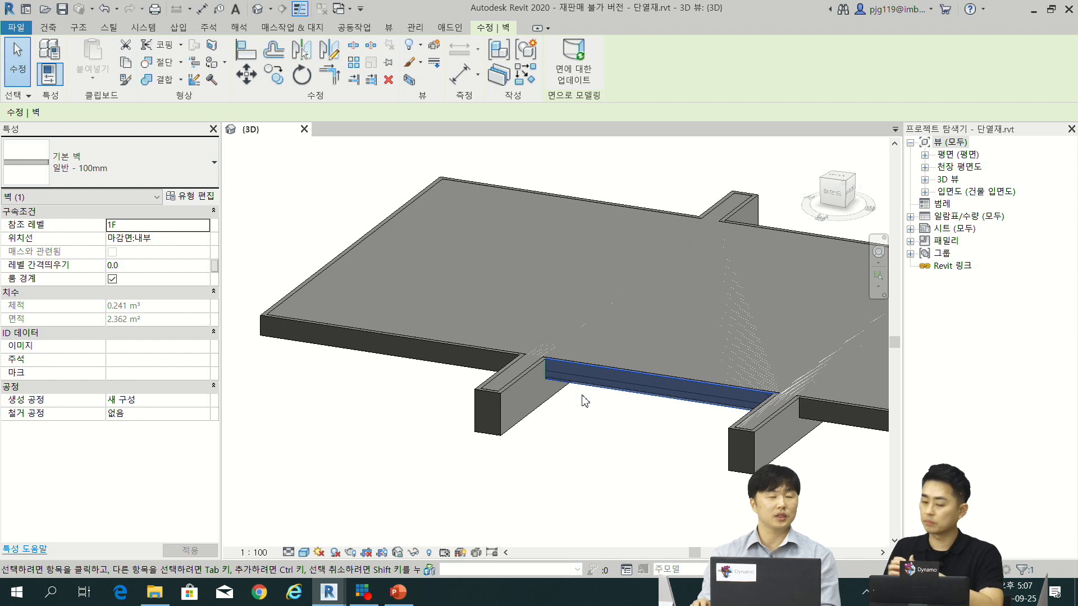
pyautogui.scroll(4, 473, 361)
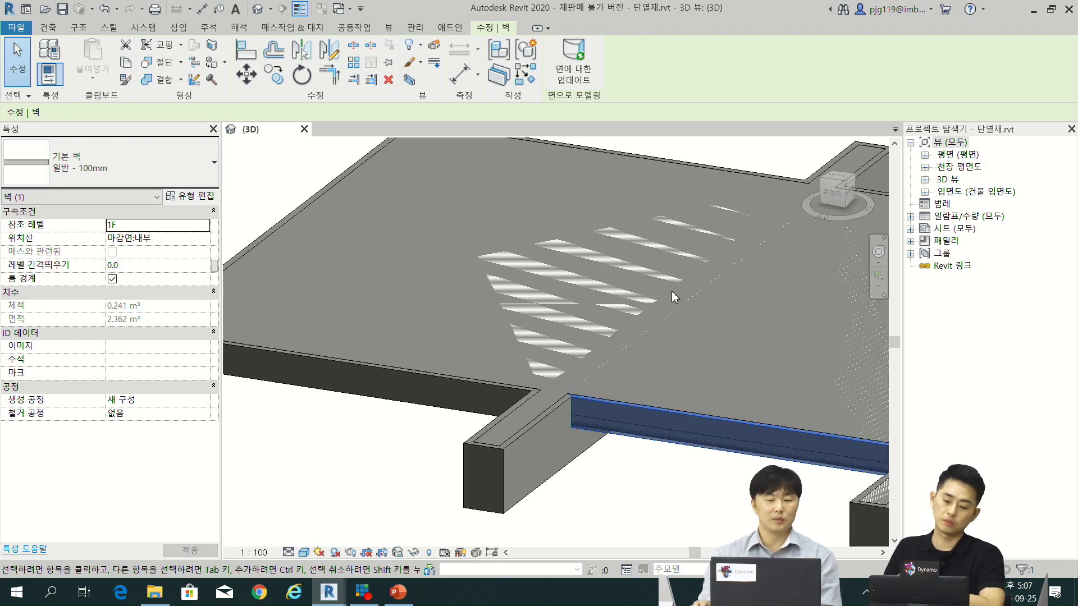
pyautogui.scroll(-2, 677, 301)
pyautogui.click(673, 176)
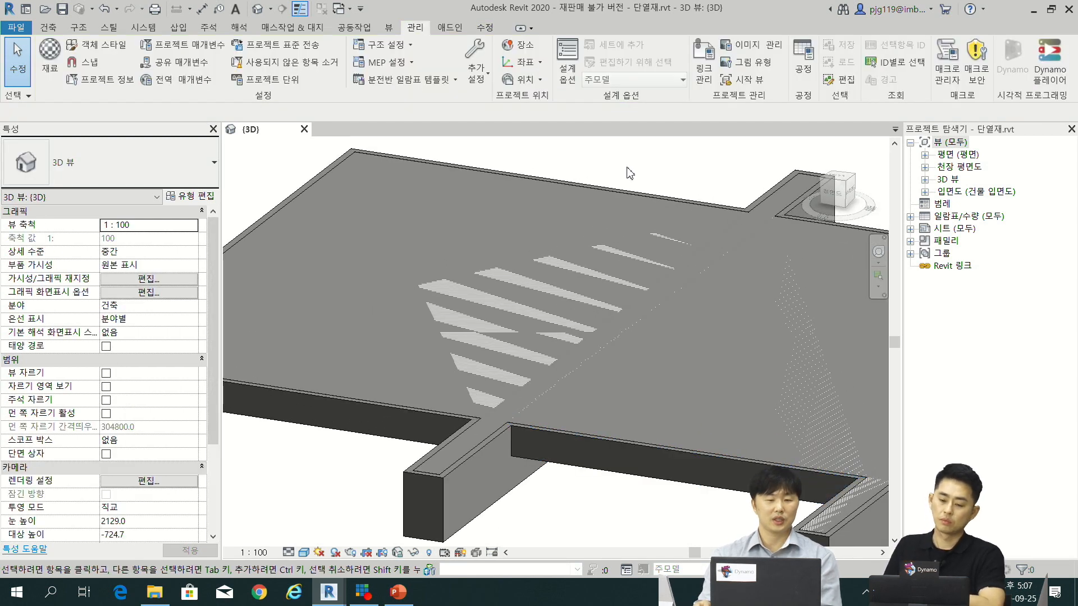
# Step: Return to the Dynamo graph and review its groups from Select Model Elements through to the face-based wall creation
pyautogui.moveTo(336, 595)
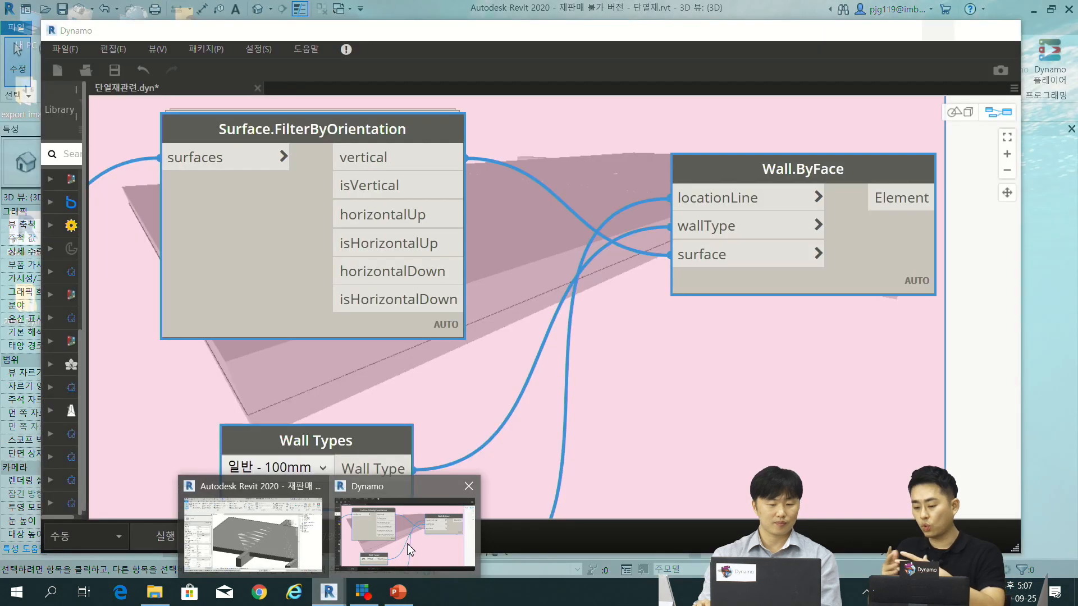
pyautogui.click(365, 567)
pyautogui.scroll(-5, 468, 356)
pyautogui.moveTo(323, 323); pyautogui.dragTo(769, 316, button='middle')
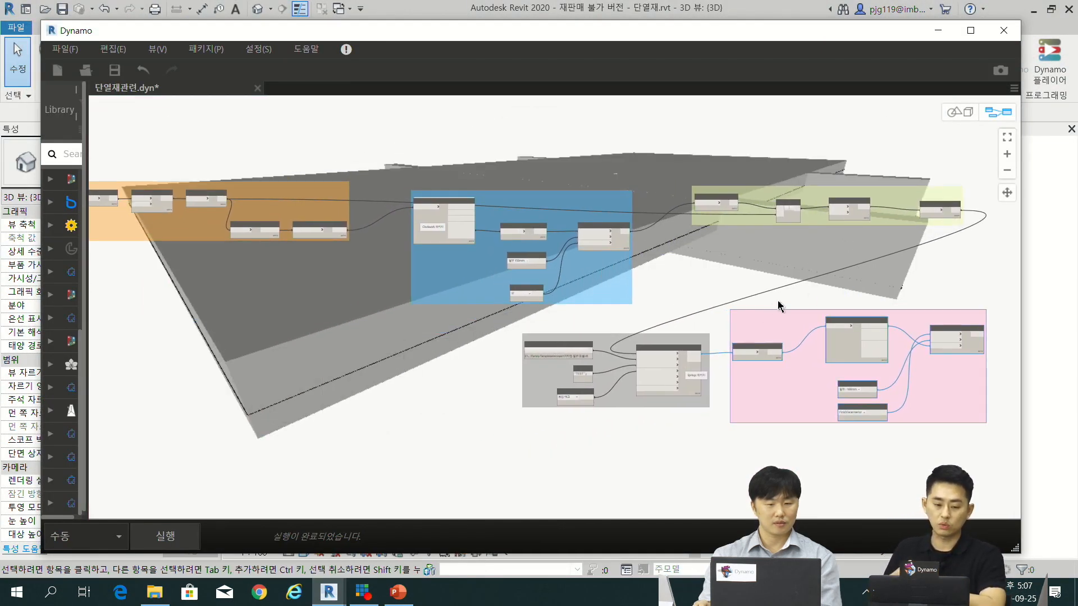
pyautogui.moveTo(705, 287); pyautogui.dragTo(740, 268, button='middle')
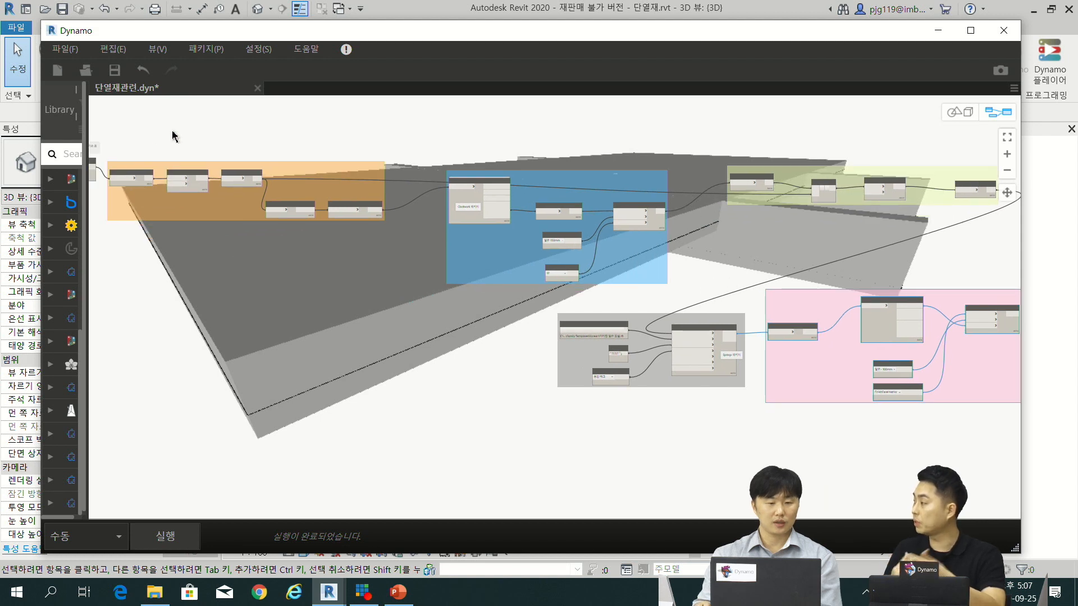
pyautogui.scroll(3, 175, 138)
pyautogui.moveTo(233, 165); pyautogui.dragTo(486, 161, button='middle')
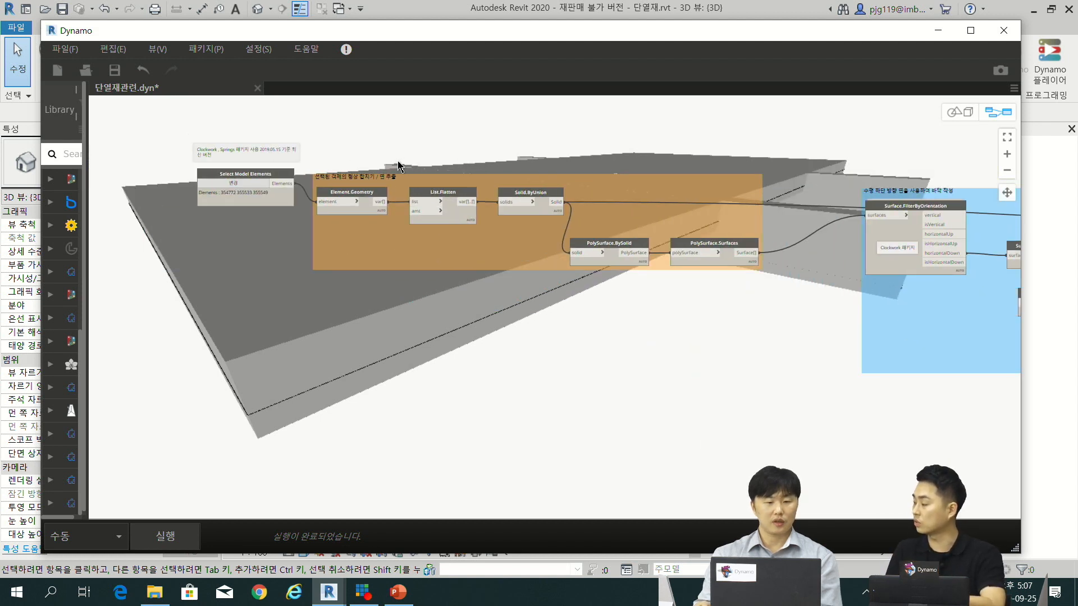
pyautogui.moveTo(636, 167); pyautogui.dragTo(556, 164, button='middle')
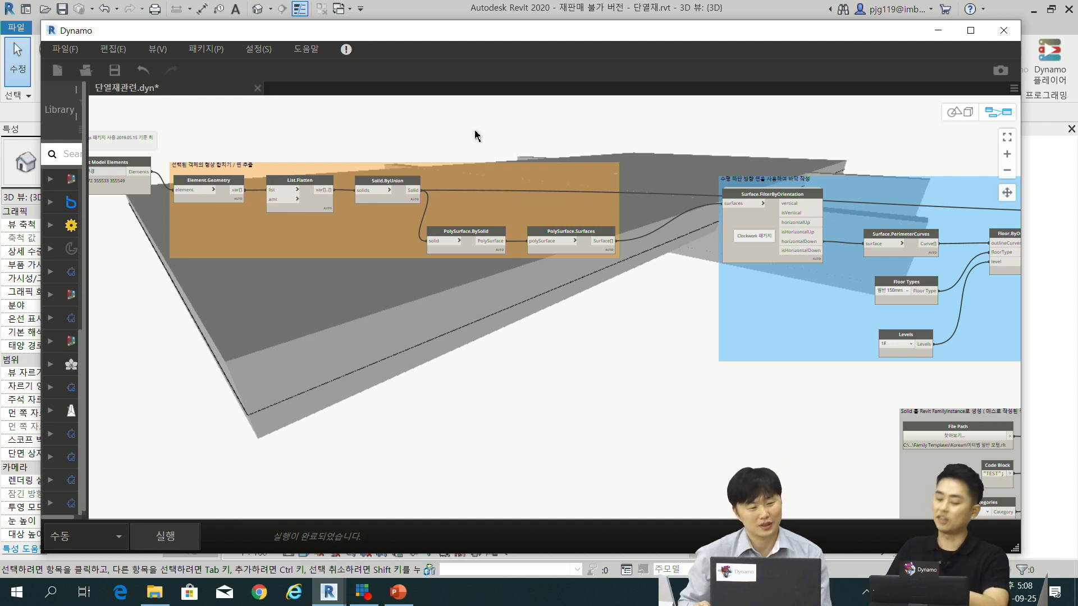
pyautogui.scroll(-3, 506, 129)
pyautogui.scroll(2, 516, 133)
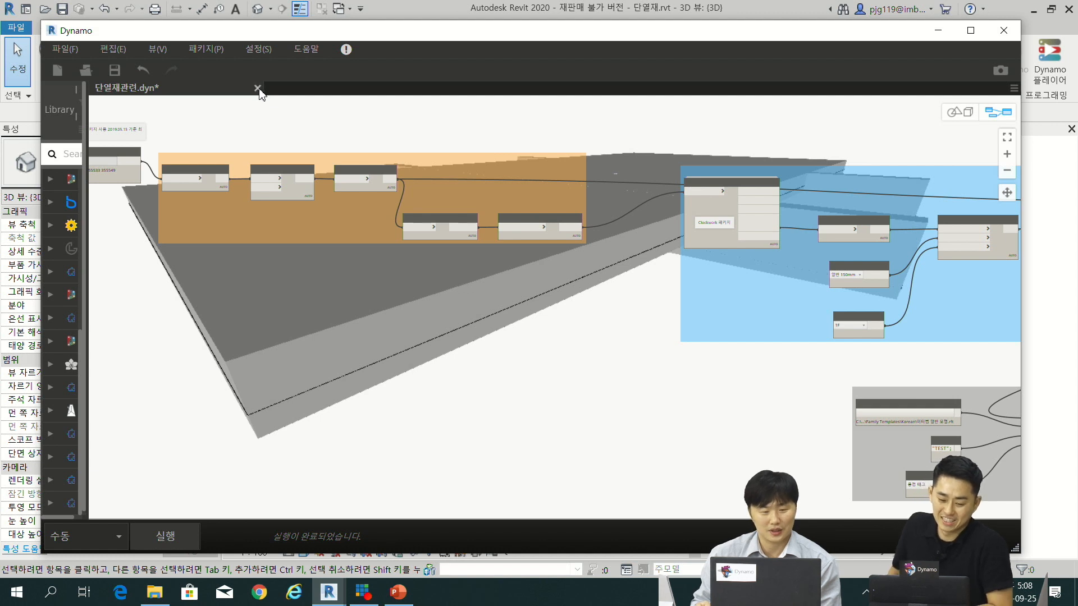
# Step: Switch to PowerPoint and start presenting from slide 29, 간섭 검토 보고서 만들기, briefly previewing the 모델링 검토 slide
pyautogui.click(401, 595)
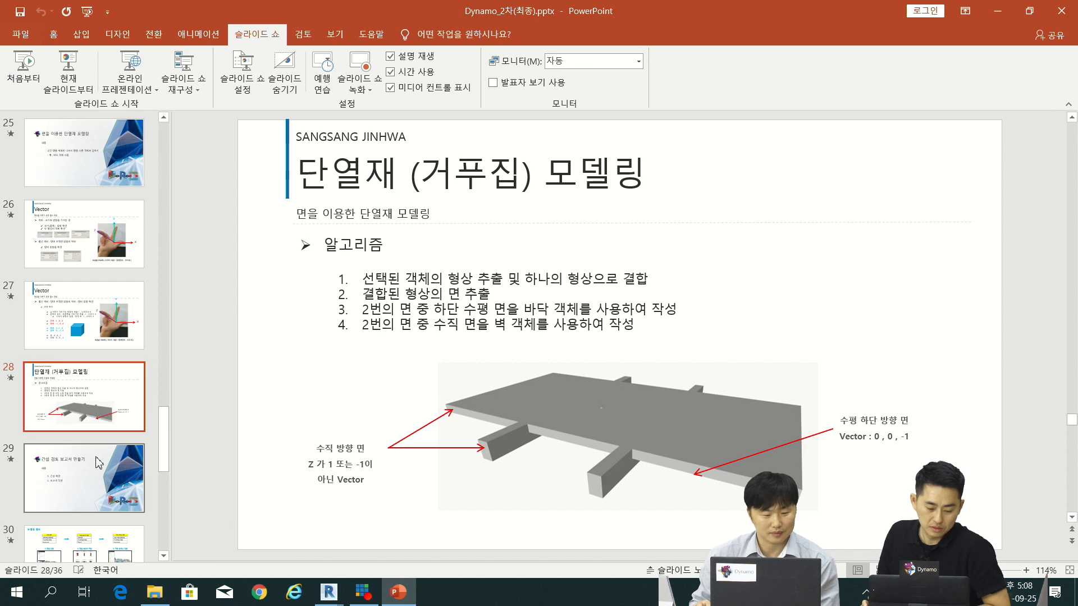
pyautogui.click(101, 463)
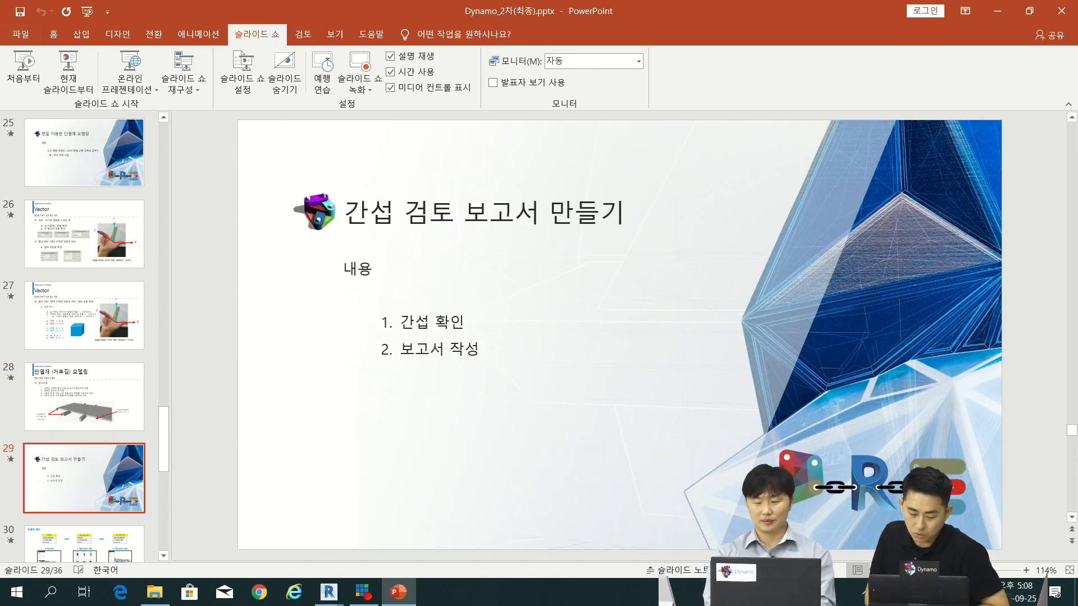
pyautogui.hotkey('shift', 'F5')
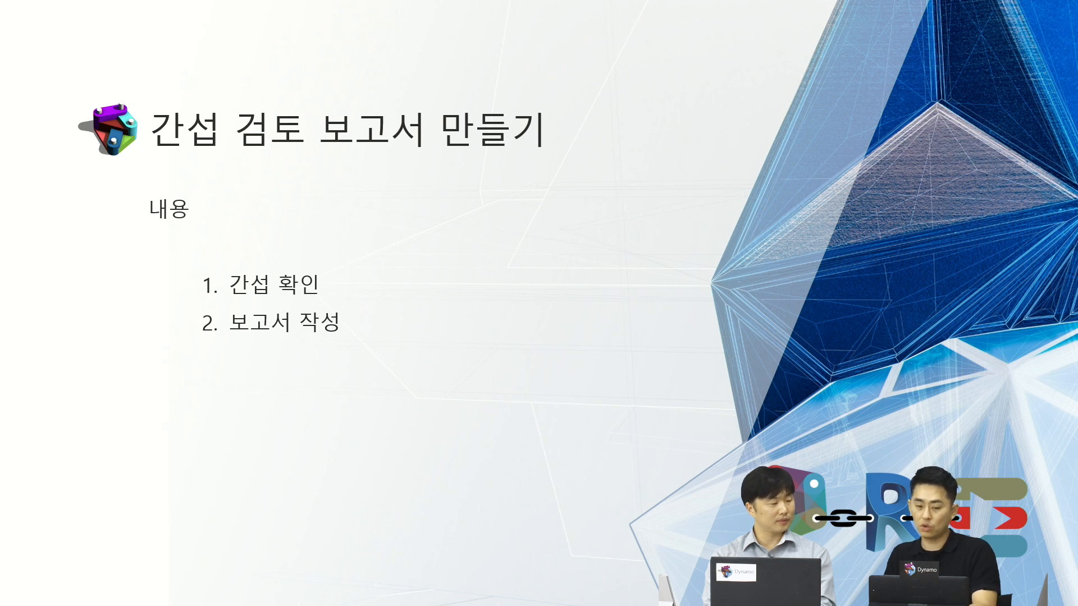
pyautogui.press('Right')
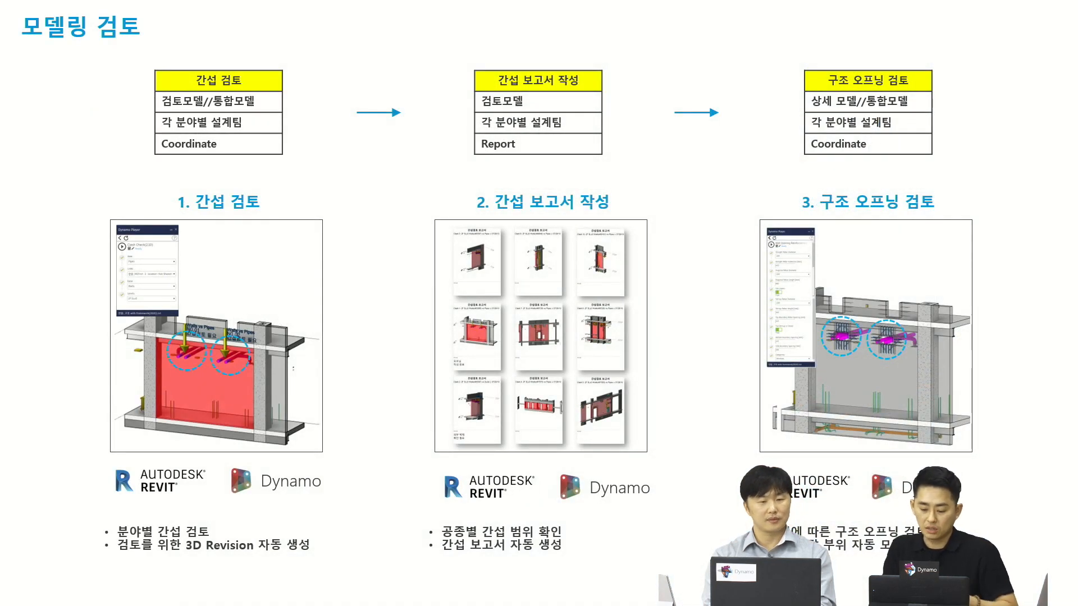
pyautogui.press('Left')
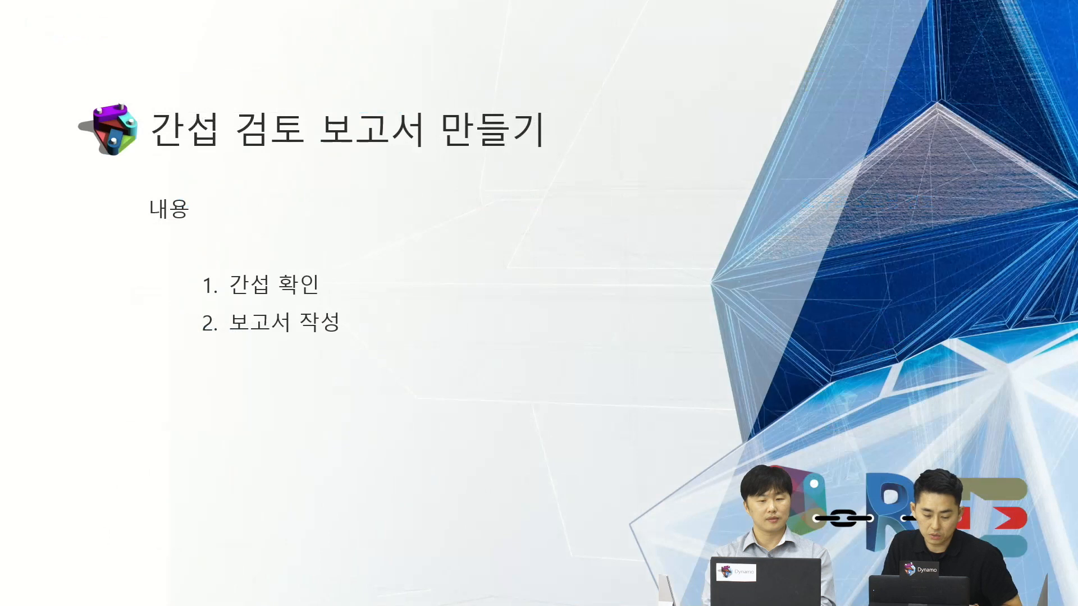
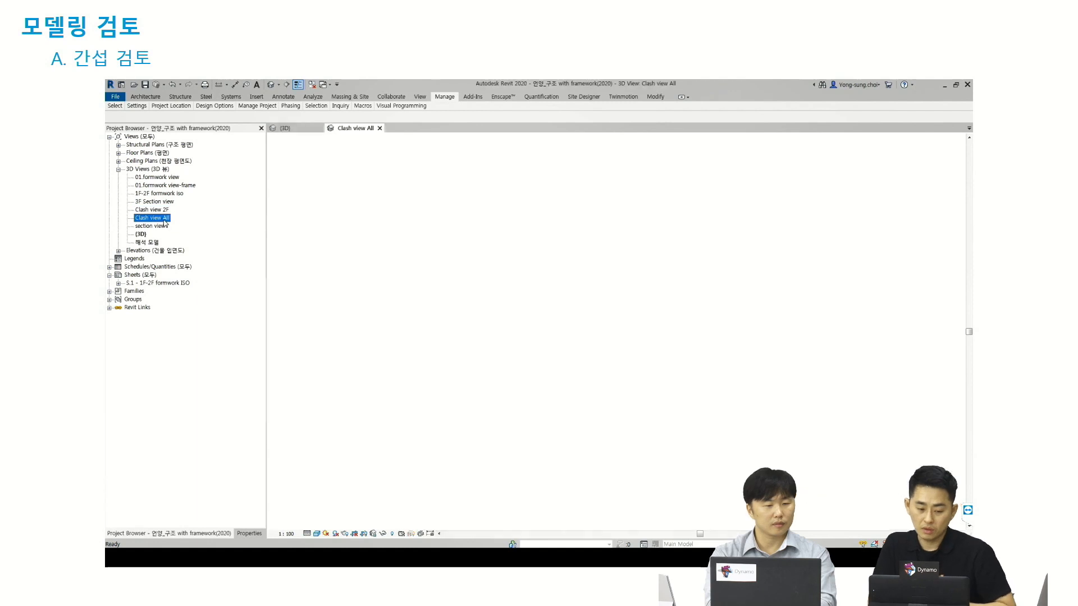
# Step: Run the Clash Check(2.10) script in Dynamo Player for Ducts in the linked MEP model against Walls on level 2F SL±0
pyautogui.keyDown('shift'); pyautogui.moveTo(712, 487); pyautogui.dragTo(700, 462, button='middle'); pyautogui.keyUp('shift')
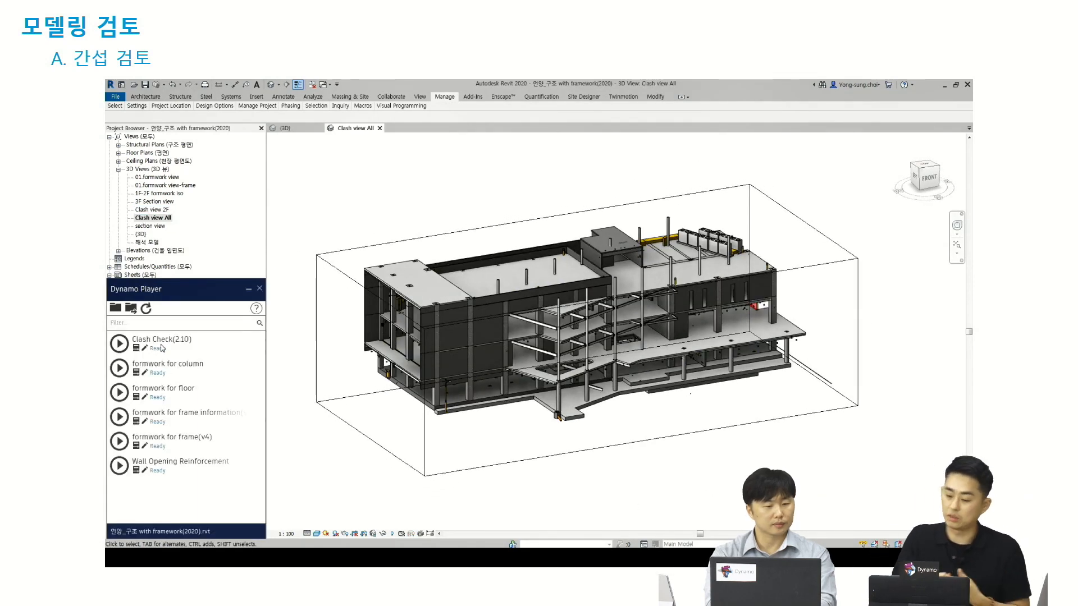
pyautogui.click(162, 347)
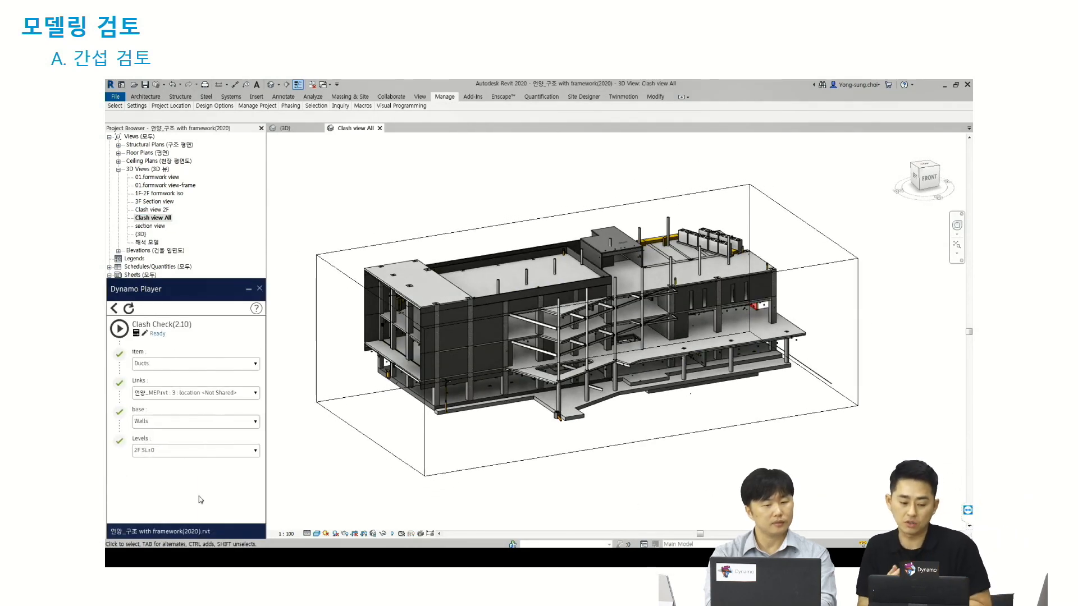
pyautogui.click(178, 369)
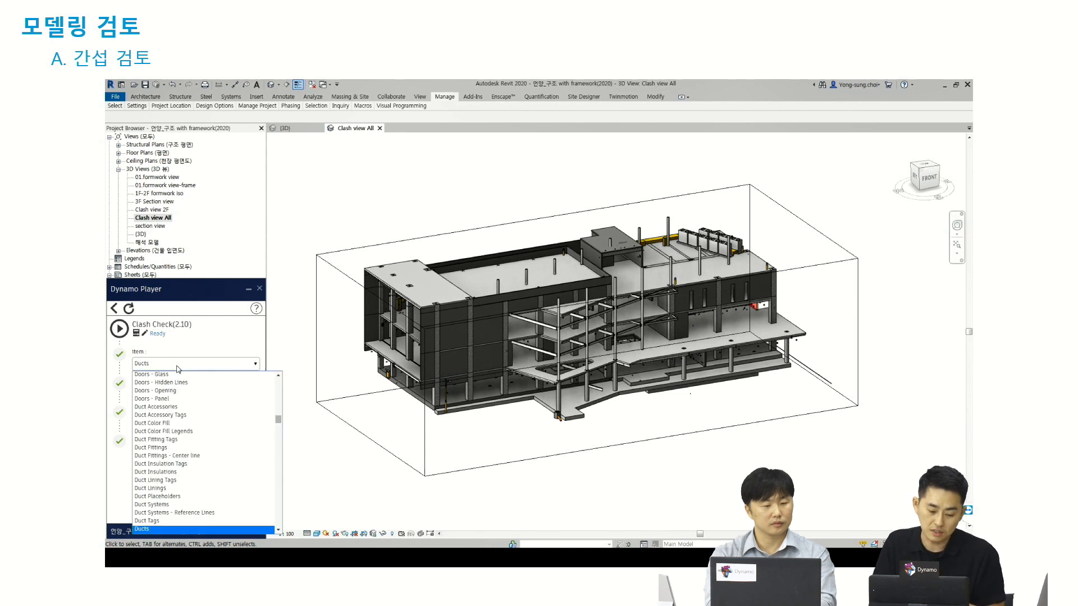
pyautogui.click(179, 369)
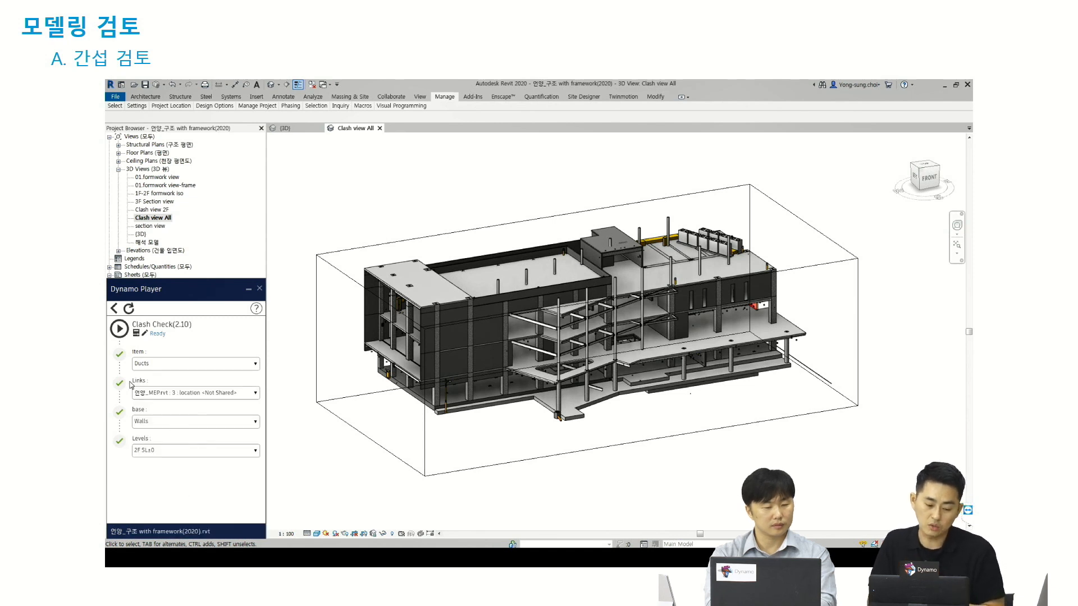
pyautogui.click(119, 329)
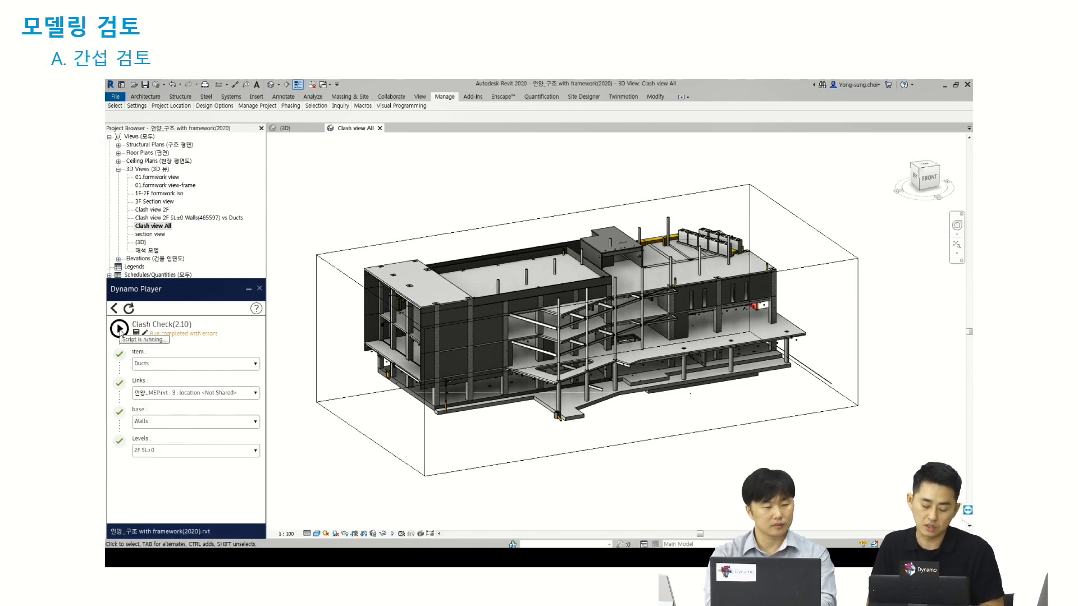
# Step: Open the 3D view Clash view 2F SL±0 Walls(465597) vs Ducts and inspect the markers where the ducts cross the wall
pyautogui.click(228, 220)
pyautogui.doubleClick(229, 219)
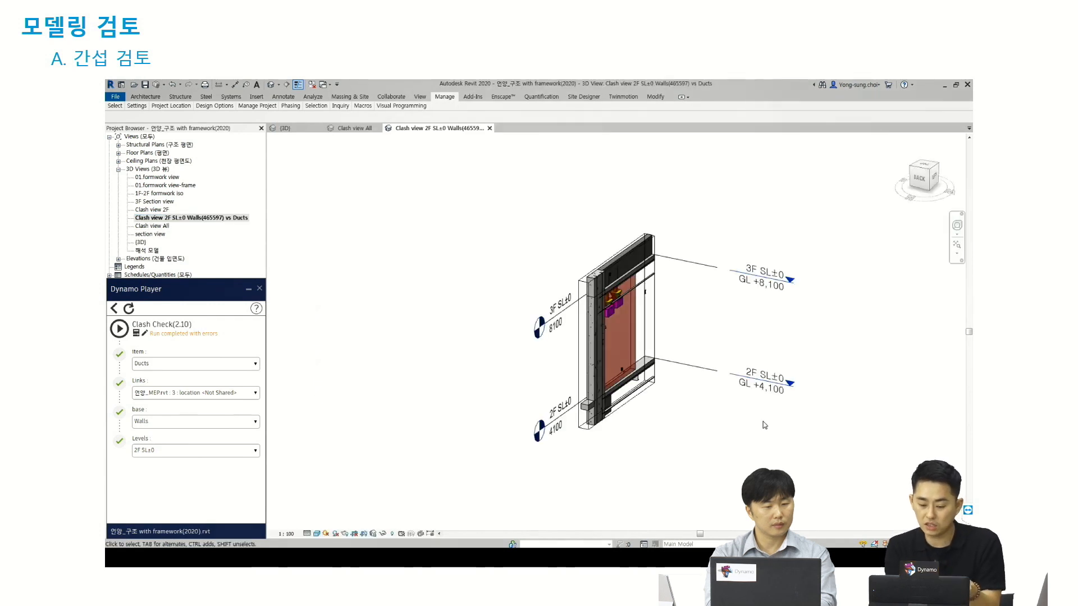
pyautogui.keyDown('shift'); pyautogui.moveTo(597, 309); pyautogui.dragTo(616, 219, button='middle'); pyautogui.keyUp('shift')
pyautogui.scroll(4, 666, 261)
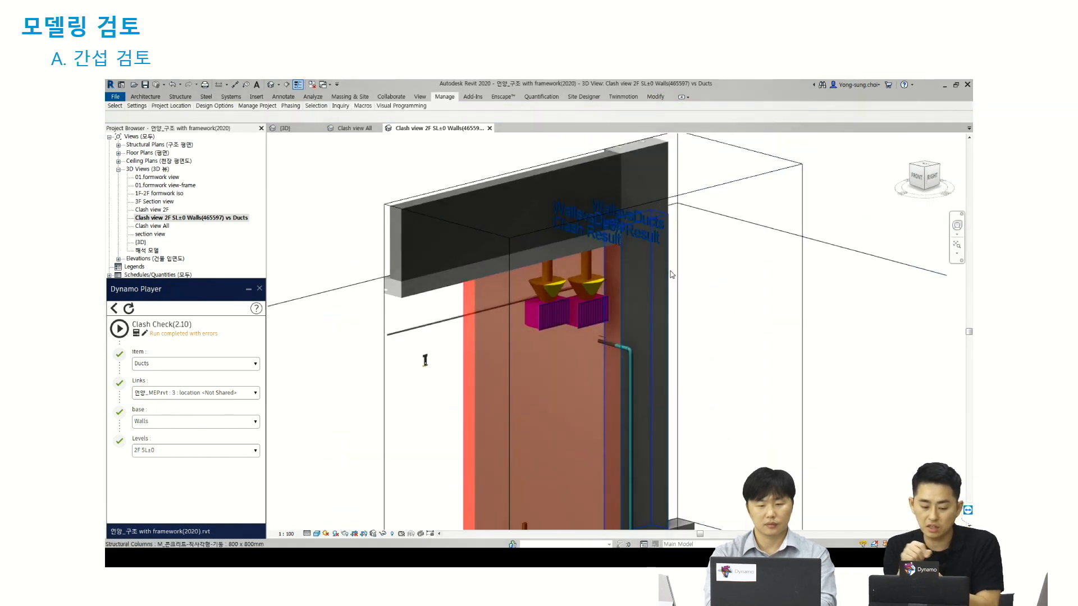
pyautogui.click(500, 298)
pyautogui.keyDown('shift'); pyautogui.moveTo(500, 297); pyautogui.dragTo(509, 346, button='middle'); pyautogui.keyUp('shift')
pyautogui.press('Escape')
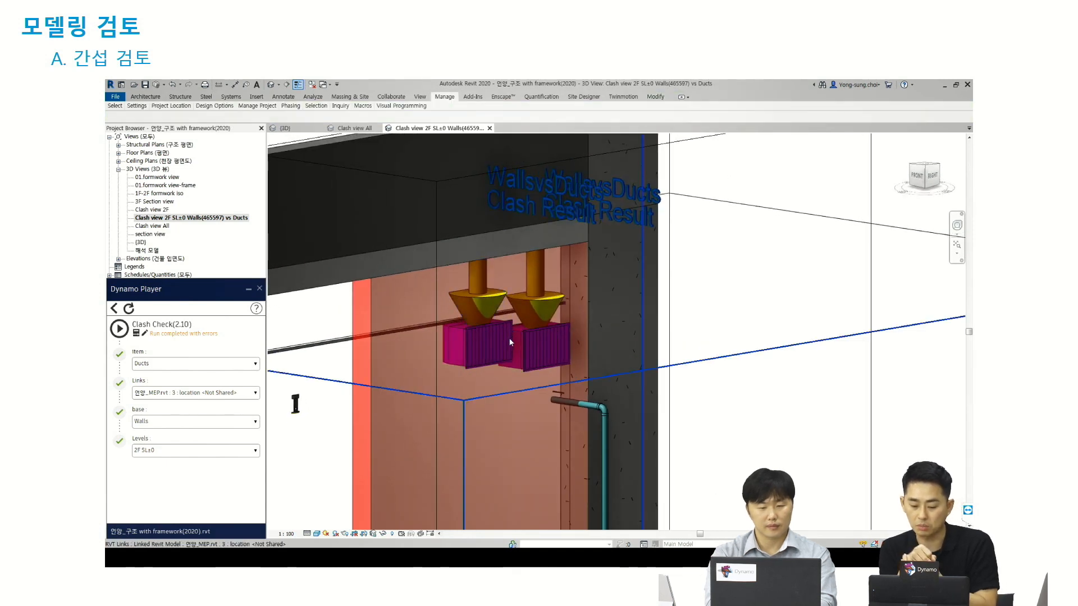
# Step: Set the clash check's item to Pipes, rerun the script, and inspect the Walls vs Pipes clash marker beside the duct markers
pyautogui.click(199, 363)
pyautogui.press('p')
pyautogui.scroll(4, 195, 429)
pyautogui.scroll(-4, 195, 428)
pyautogui.press('p')
pyautogui.scroll(-10, 195, 429)
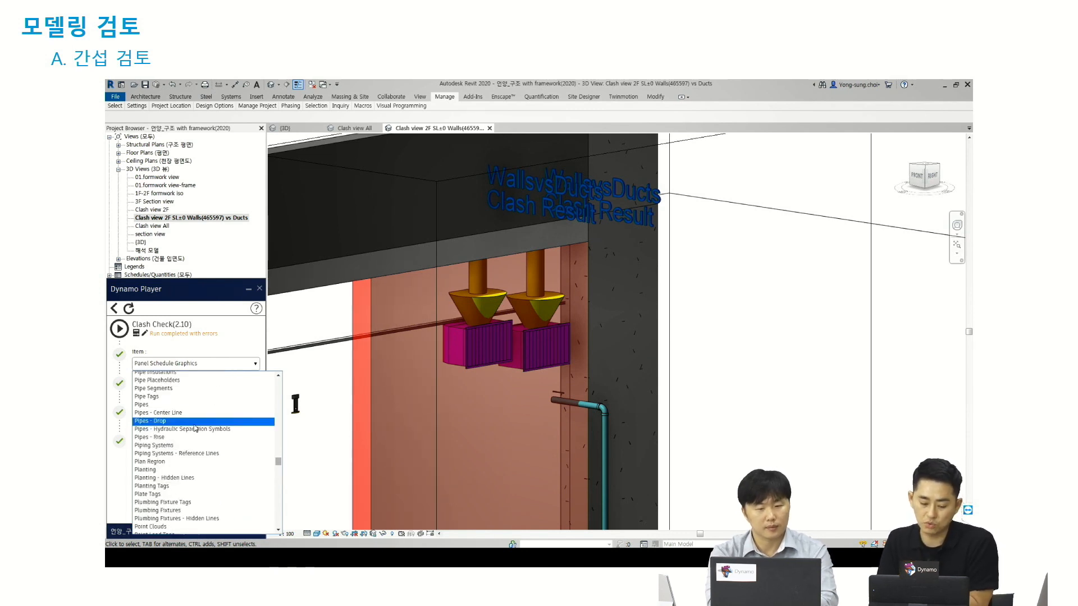
pyautogui.click(161, 405)
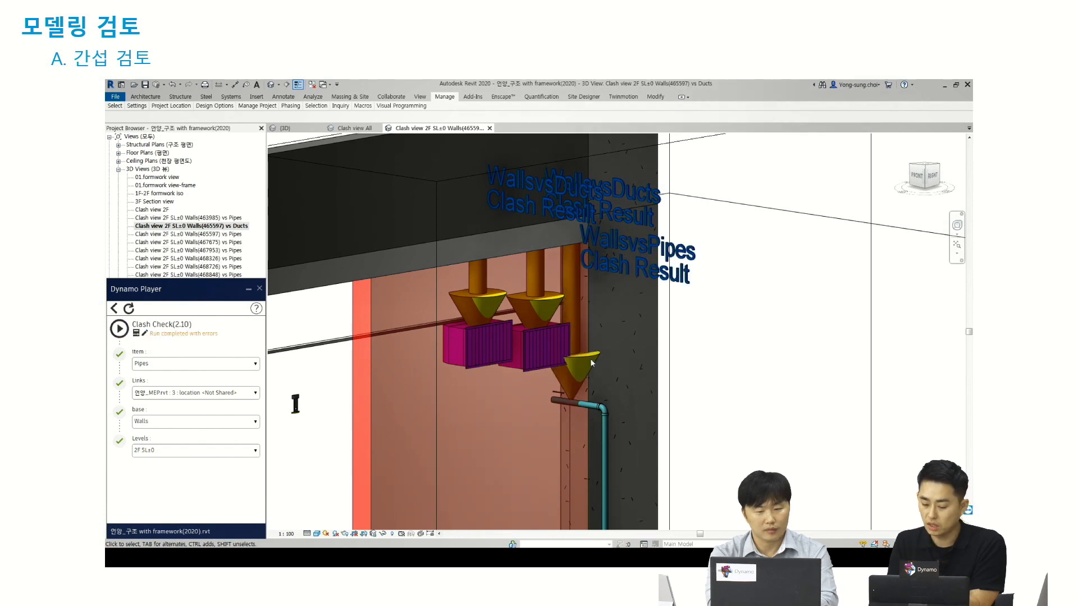
pyautogui.click(676, 263)
pyautogui.keyDown('shift'); pyautogui.moveTo(676, 264); pyautogui.dragTo(654, 362, button='middle'); pyautogui.keyUp('shift')
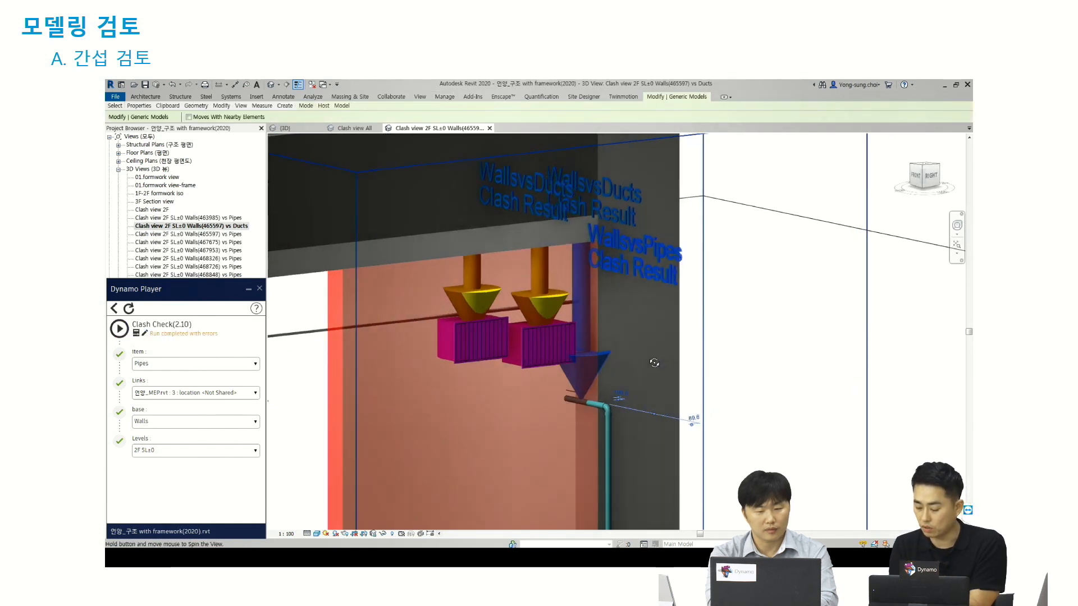
# Step: Dismiss Dynamo Player, open the Walls(463985) vs Pipes clash view, and examine the clashing pipes from around the wall
pyautogui.click(220, 235)
pyautogui.click(249, 289)
pyautogui.doubleClick(216, 218)
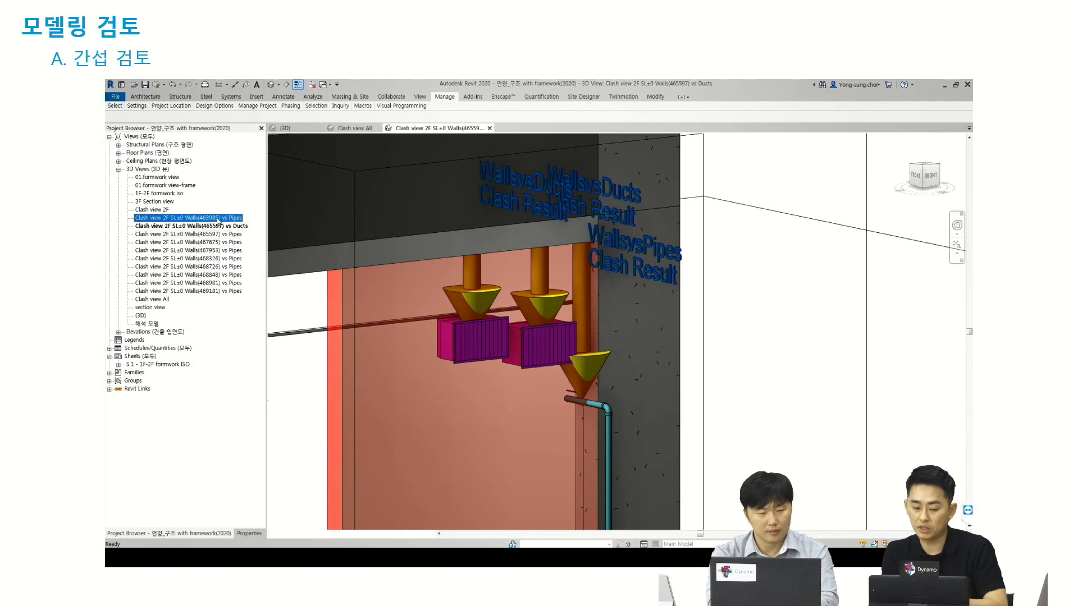
pyautogui.scroll(3, 638, 345)
pyautogui.click(641, 285)
pyautogui.keyDown('shift'); pyautogui.moveTo(641, 285); pyautogui.dragTo(828, 317, button='middle'); pyautogui.keyUp('shift')
pyautogui.press('Escape')
# Step: Open the Walls(465597) vs Pipes and Walls(467675) vs Pipes clash views and examine the pipe clashes in the Walls(467675) view
pyautogui.doubleClick(232, 235)
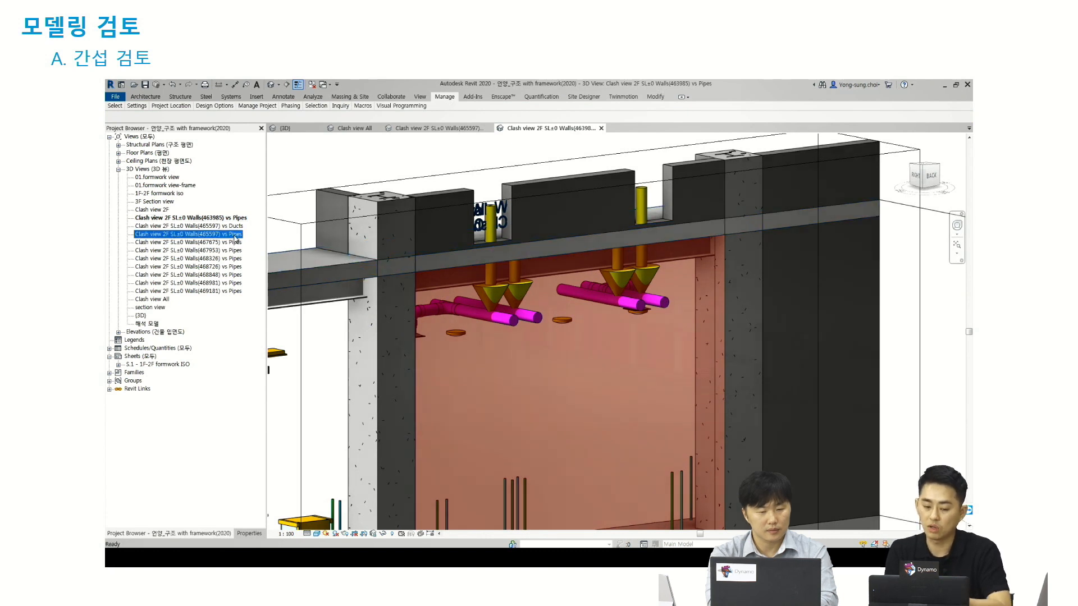
pyautogui.doubleClick(236, 242)
pyautogui.scroll(3, 630, 326)
pyautogui.scroll(2, 630, 327)
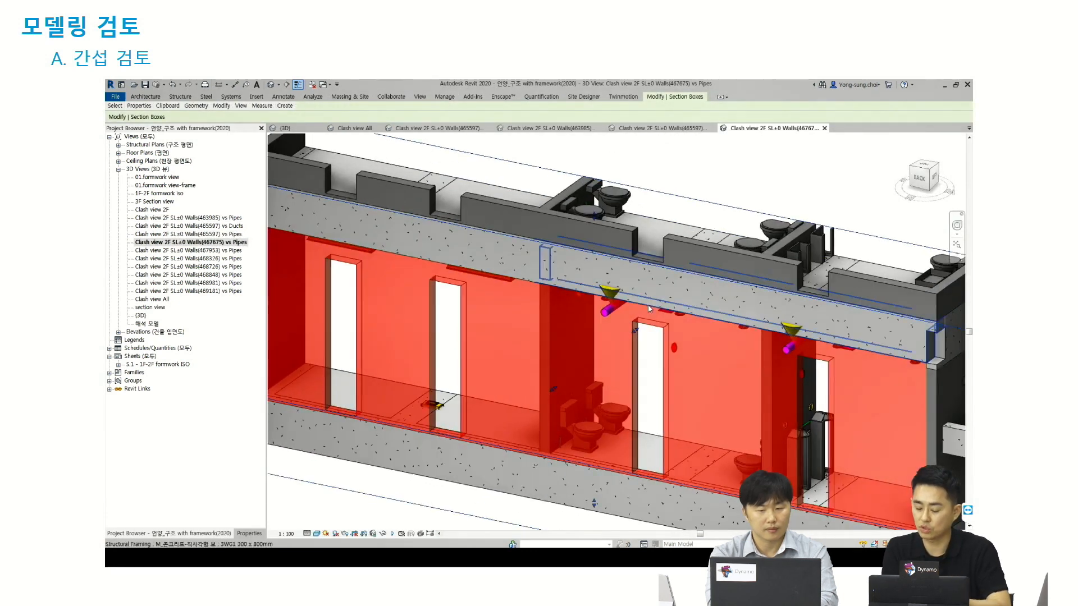
pyautogui.click(649, 308)
pyautogui.keyDown('shift'); pyautogui.moveTo(649, 308); pyautogui.dragTo(783, 298, button='middle'); pyautogui.keyUp('shift')
pyautogui.scroll(3, 766, 358)
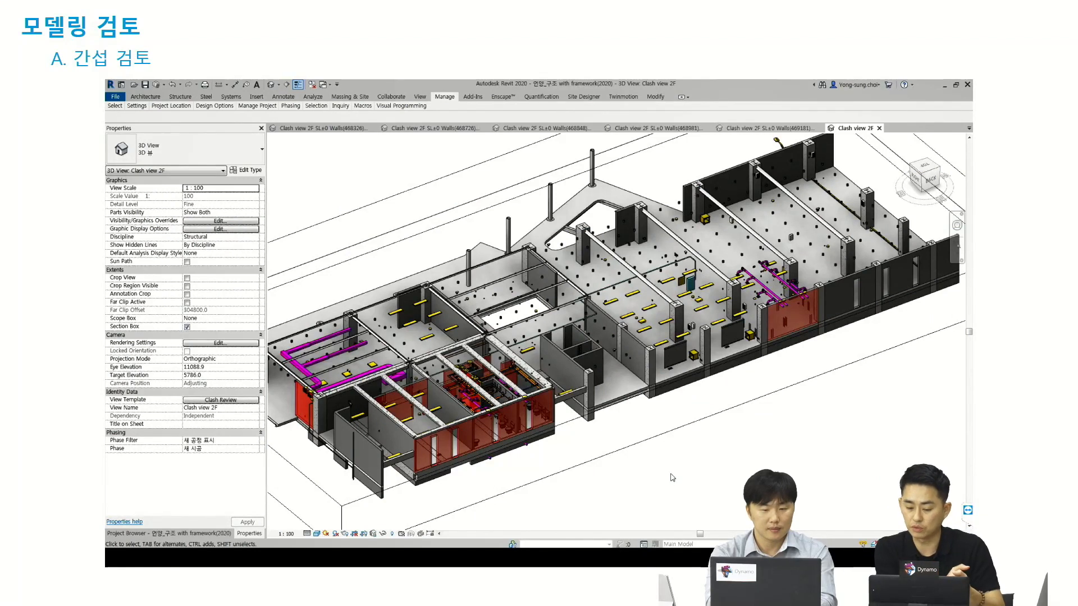
# Step: Return to the project's view list and select all wall clash views from Walls(463985) through Walls(469181) vs Pipes
pyautogui.click(169, 533)
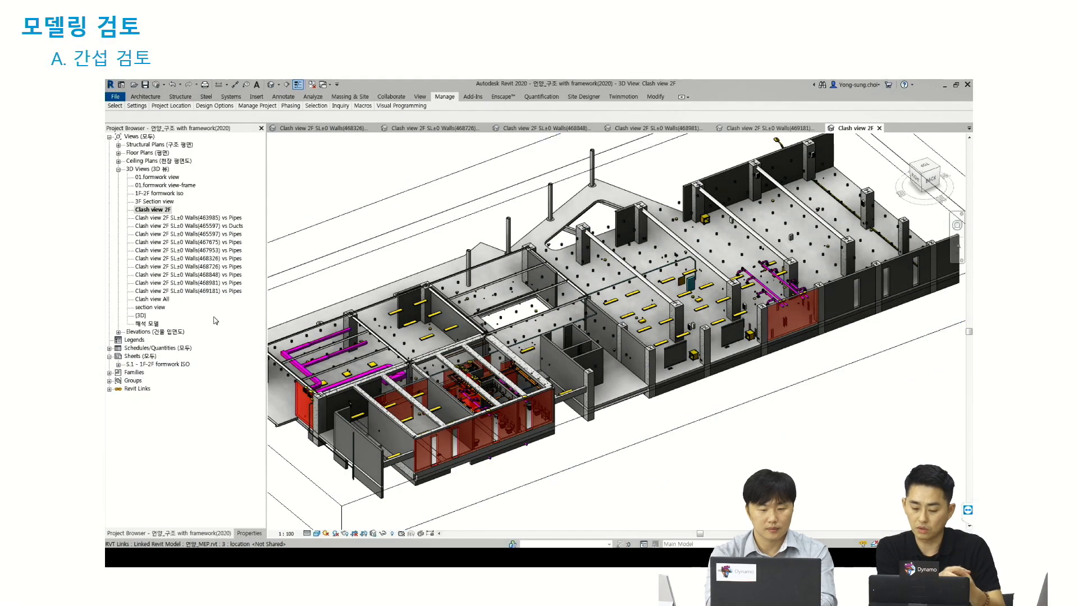
pyautogui.click(183, 218)
pyautogui.keyDown('shift'); pyautogui.click(208, 291); pyautogui.keyUp('shift')
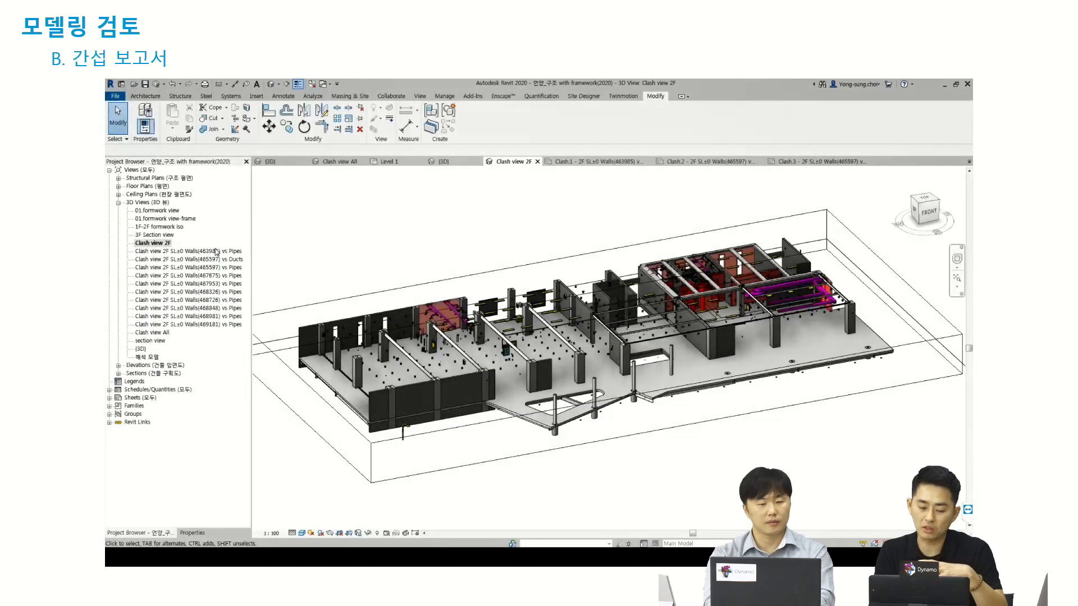
# Step: In the Walls(463985) vs Pipes view, place a 600 x 300 mm Window Opening and move it around one pair of clashing pipes
pyautogui.click(216, 252)
pyautogui.doubleClick(216, 252)
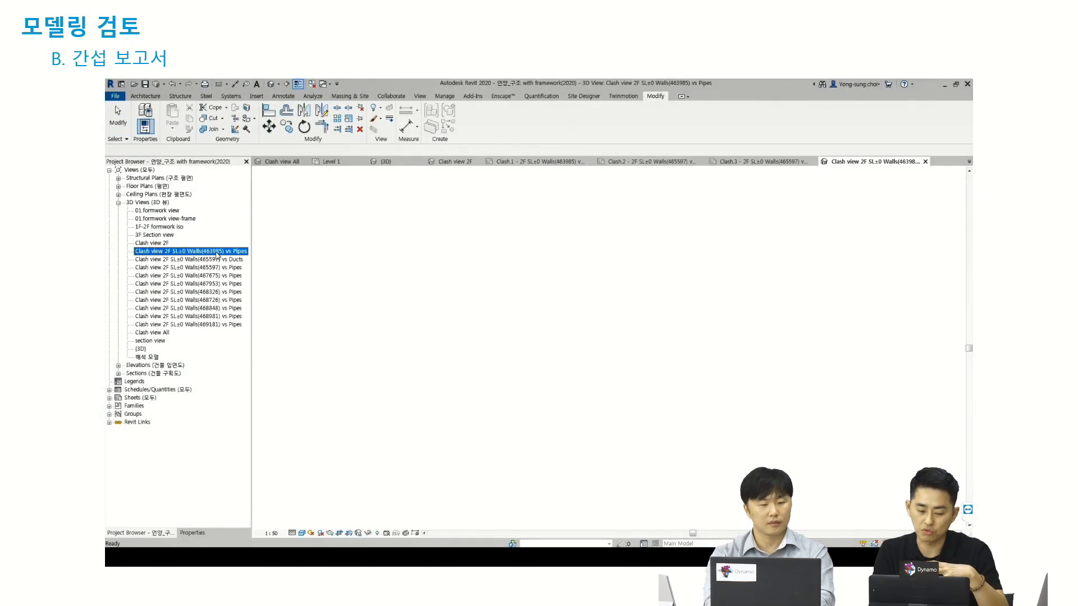
pyautogui.scroll(5, 528, 302)
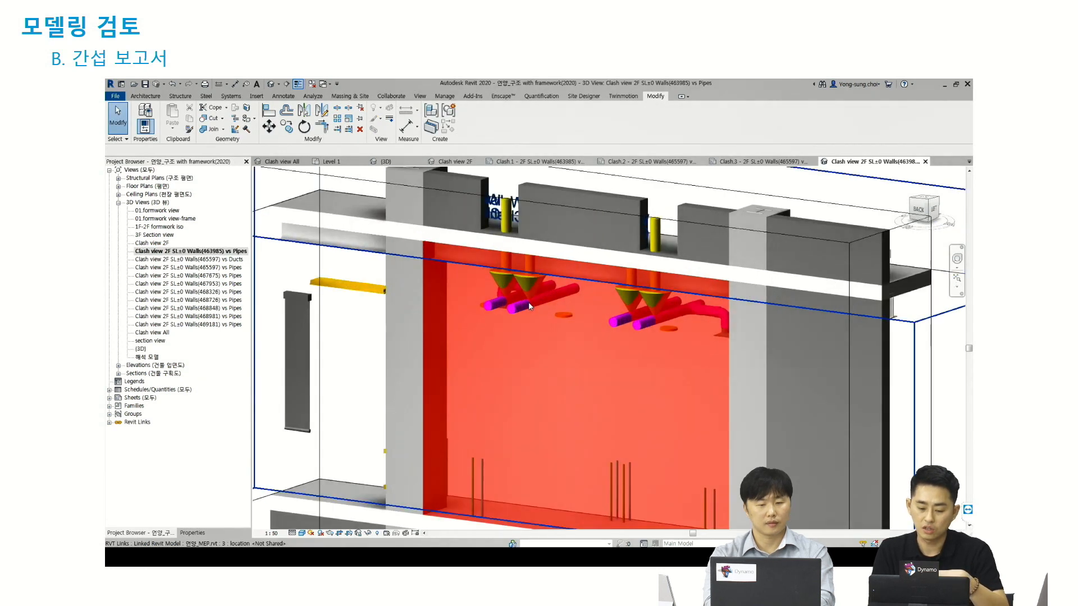
pyautogui.click(518, 331)
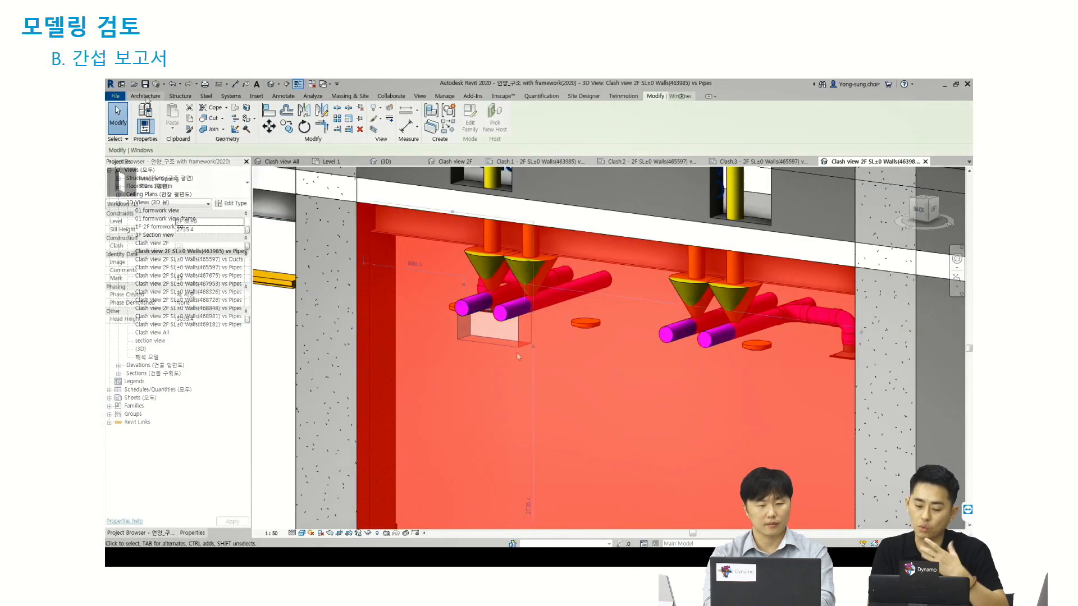
pyautogui.moveTo(524, 340); pyautogui.dragTo(538, 317)
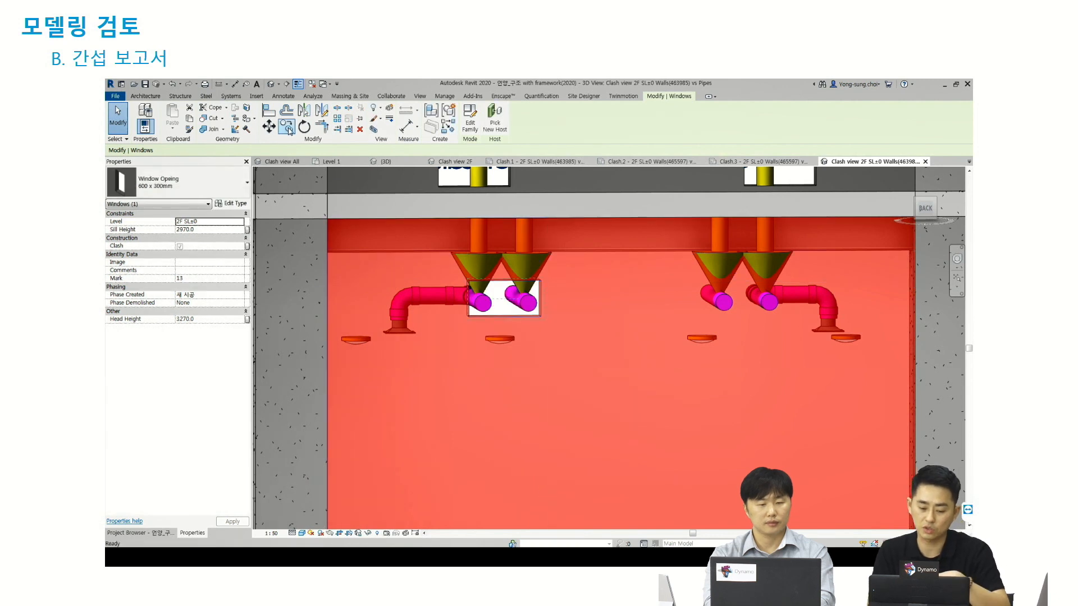
# Step: Copy the 600 x 300 mm opening about 2000 mm along the wall to the second pair of pipes and check both openings
pyautogui.click(287, 126)
pyautogui.click(470, 281)
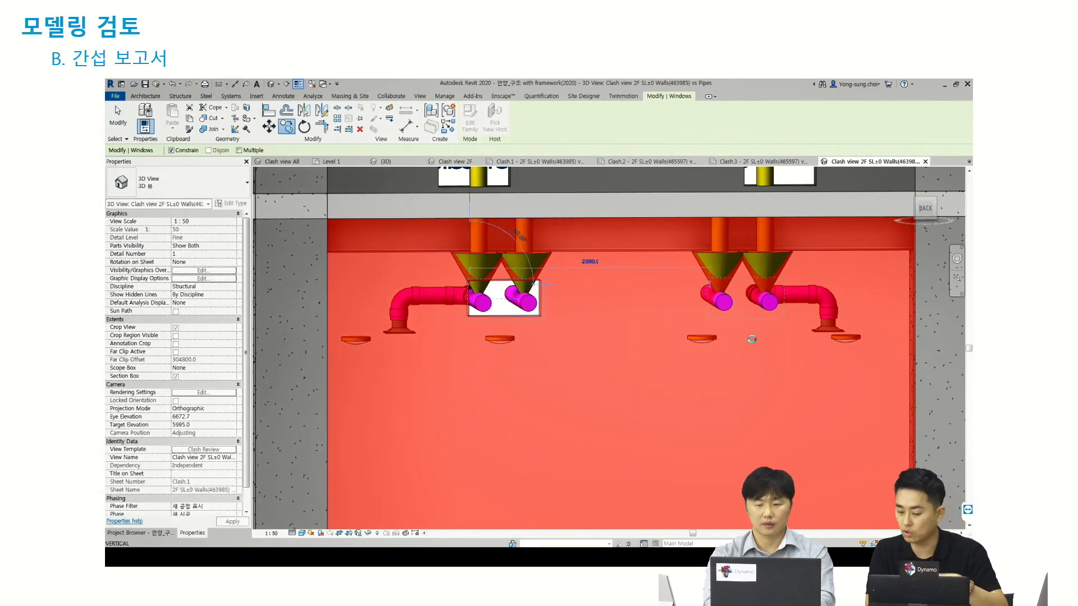
pyautogui.click(753, 338)
pyautogui.press('Escape')
pyautogui.keyDown('shift'); pyautogui.moveTo(773, 349); pyautogui.dragTo(544, 301, button='middle'); pyautogui.keyUp('shift')
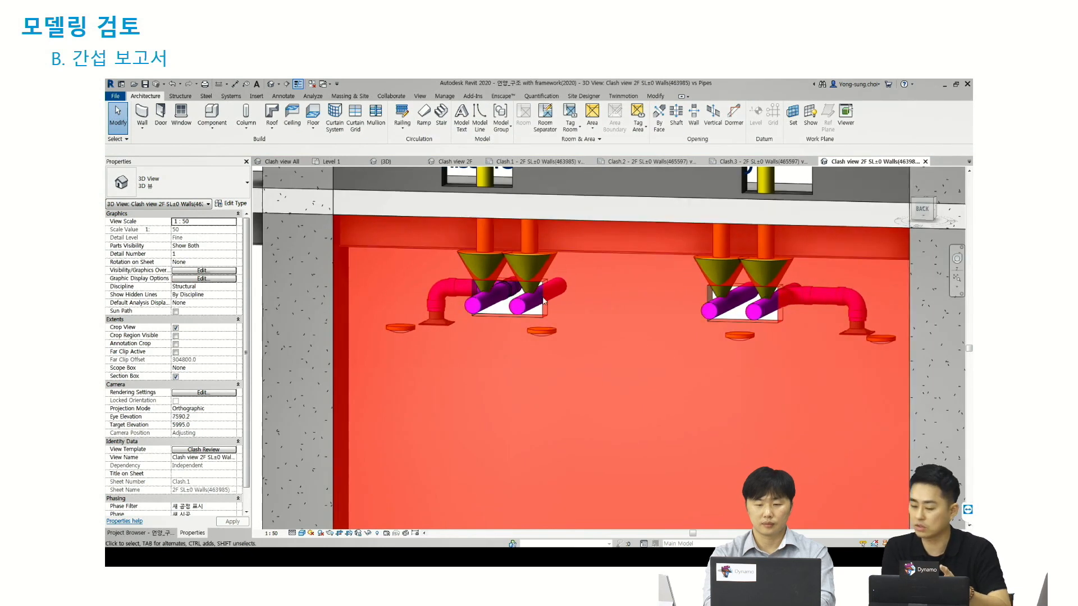
# Step: In the Walls(468326) vs Pipes view, look from the left and place a 450 x 200 mm Window Opening at the first pipe group
pyautogui.scroll(-3, 543, 302)
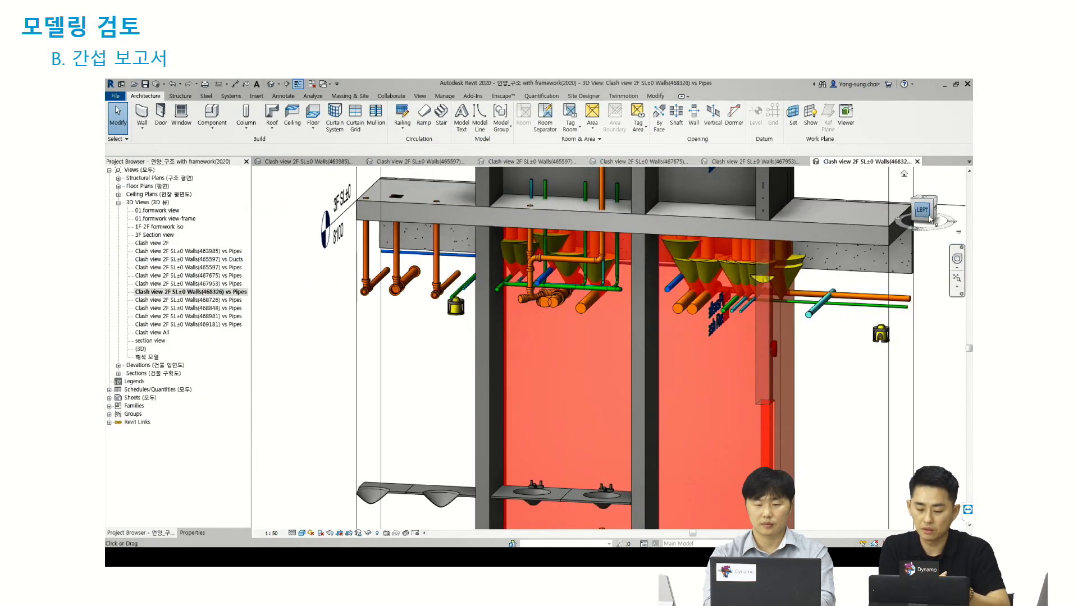
pyautogui.click(920, 224)
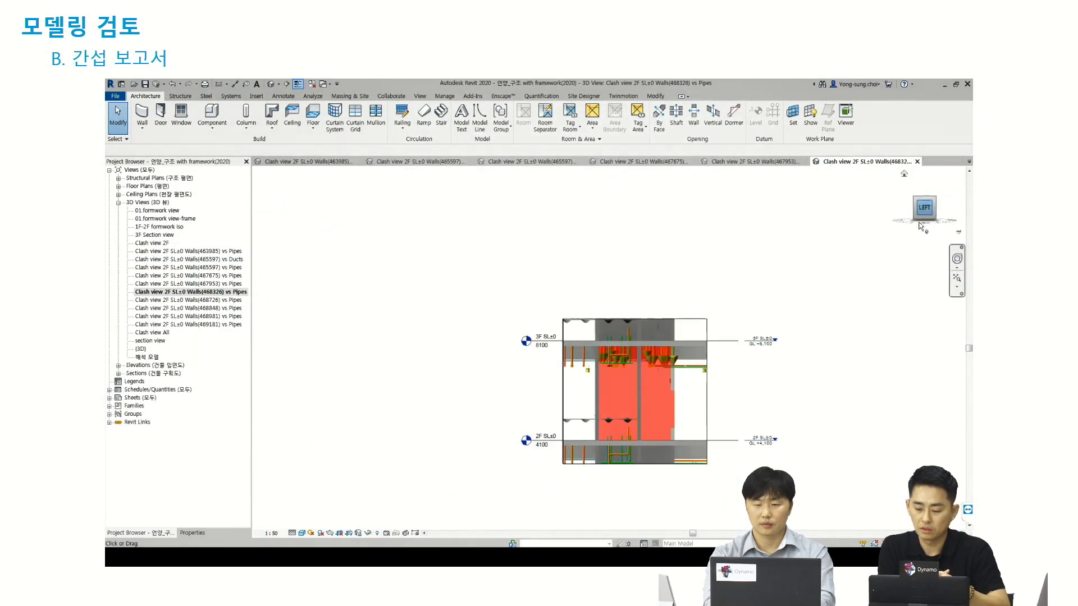
pyautogui.scroll(6, 586, 334)
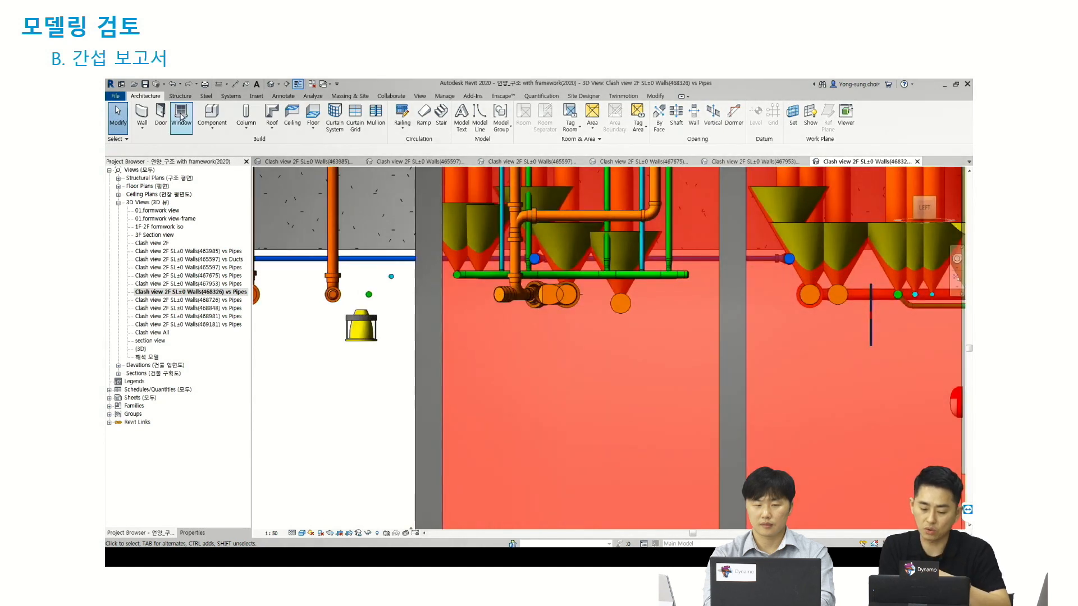
pyautogui.click(181, 116)
pyautogui.click(192, 532)
pyautogui.click(177, 182)
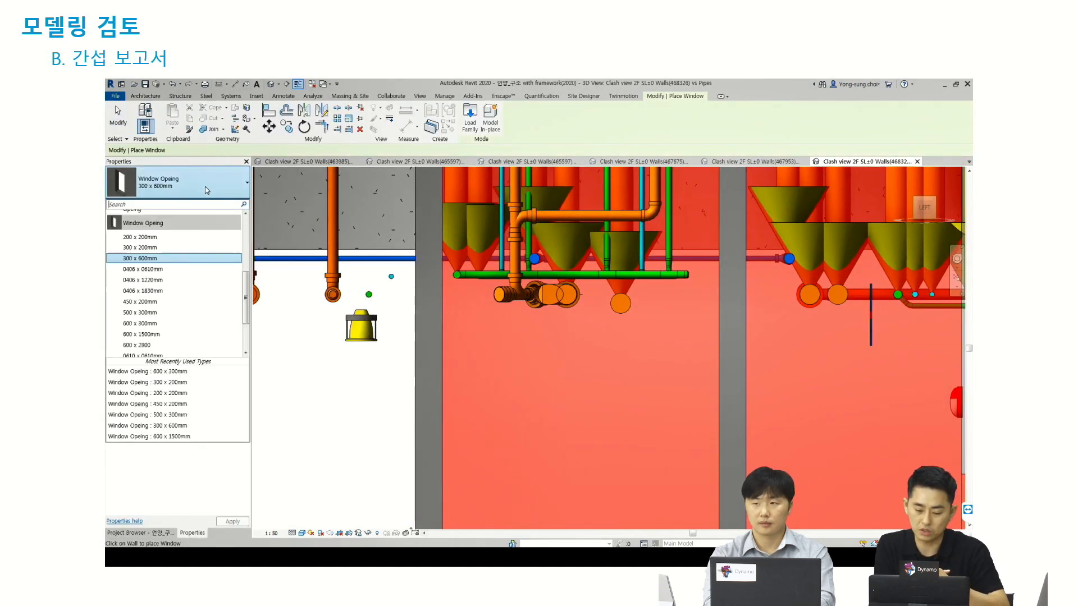
pyautogui.click(168, 248)
pyautogui.click(602, 302)
pyautogui.scroll(-2, 567, 349)
pyautogui.press('Escape')
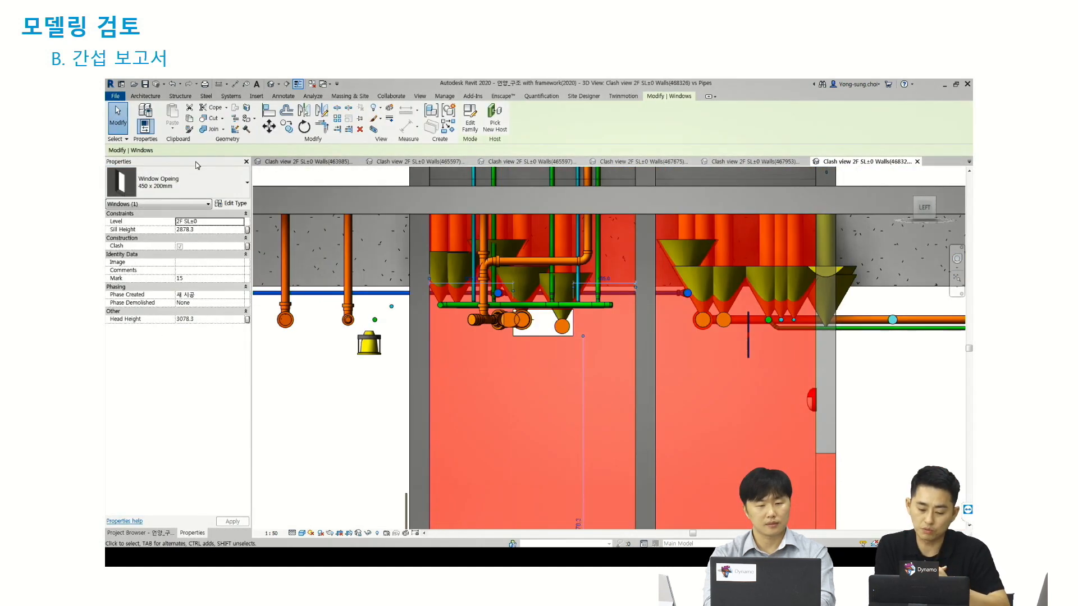
# Step: Copy the 450 x 200 mm Window Opening about 1280 mm along the wall to the second group of clashing pipes
pyautogui.click(286, 127)
pyautogui.click(533, 320)
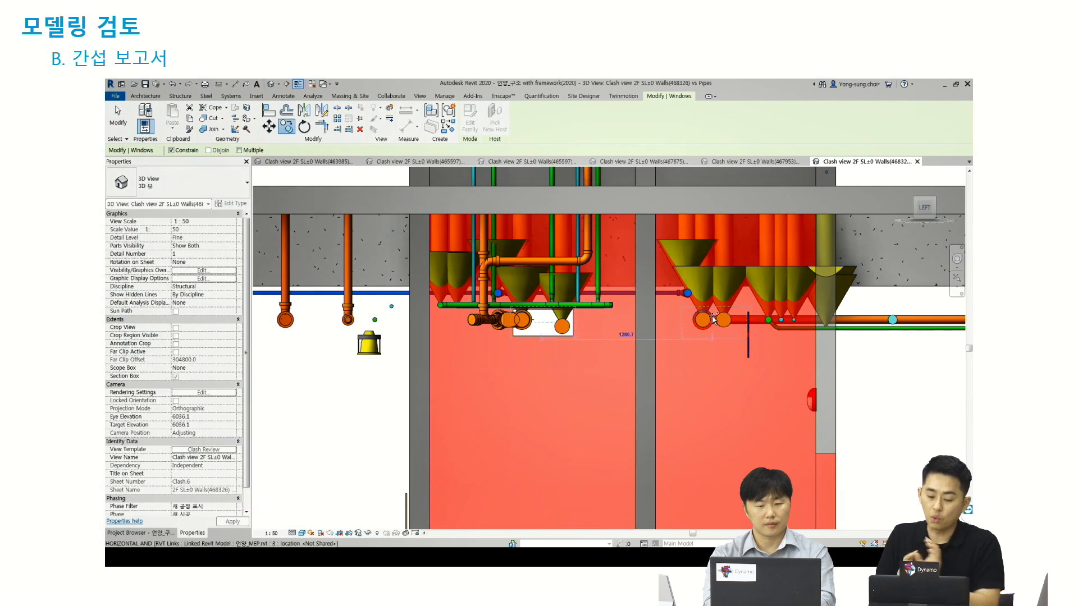
pyautogui.click(720, 331)
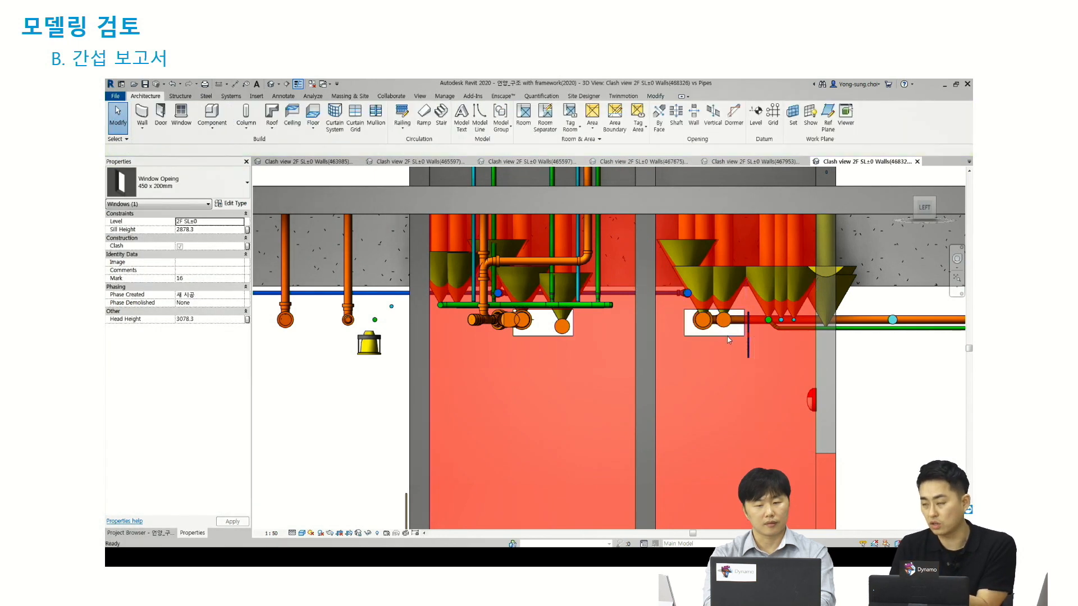
# Step: Change the copied opening to the 300 x 200 mm type, nudge it up around the orange pipes and look from the left
pyautogui.click(247, 183)
pyautogui.click(145, 250)
pyautogui.keyDown('shift'); pyautogui.moveTo(869, 372); pyautogui.dragTo(840, 419, button='middle'); pyautogui.keyUp('shift')
pyautogui.press('Up')
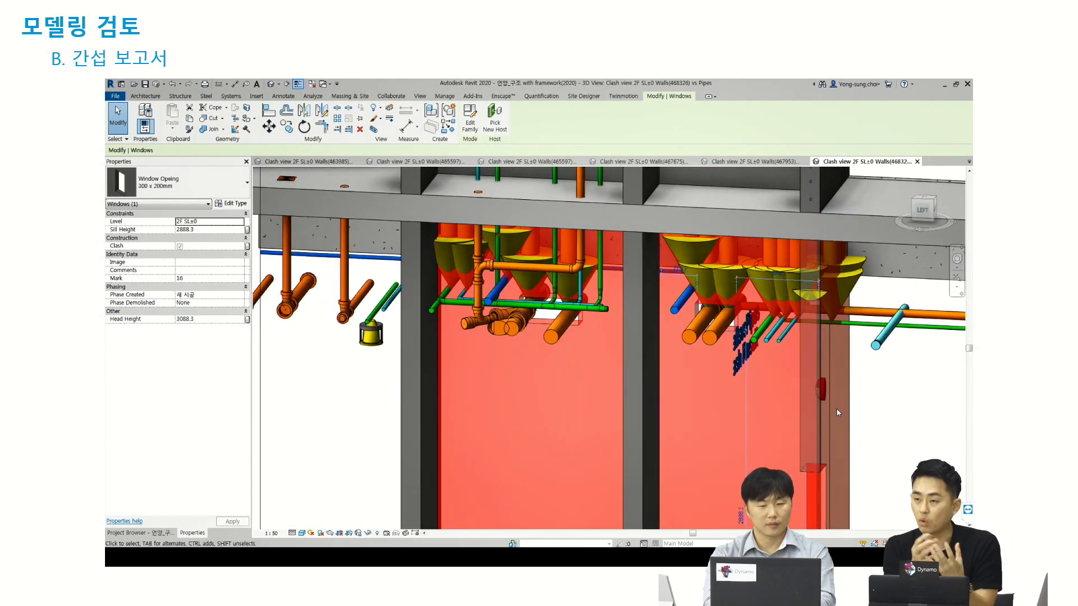
pyautogui.click(924, 213)
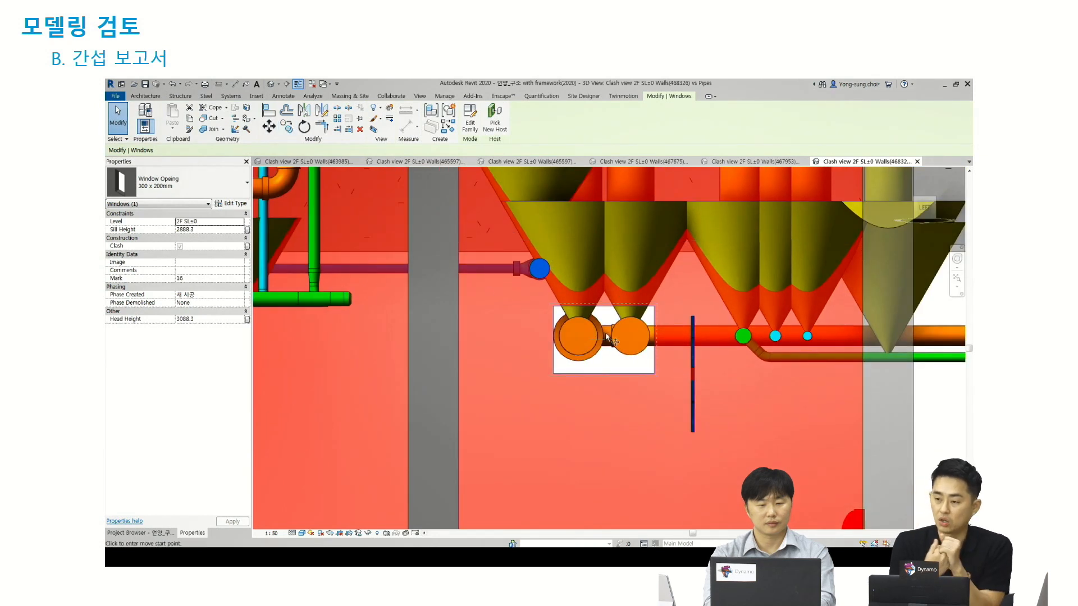
# Step: Copy the 300 x 200 mm opening to the group of small green and cyan pipes and nudge the copy into place
pyautogui.press('c')
pyautogui.press('o')
pyautogui.click(566, 332)
pyautogui.click(775, 337)
pyautogui.press('Escape')
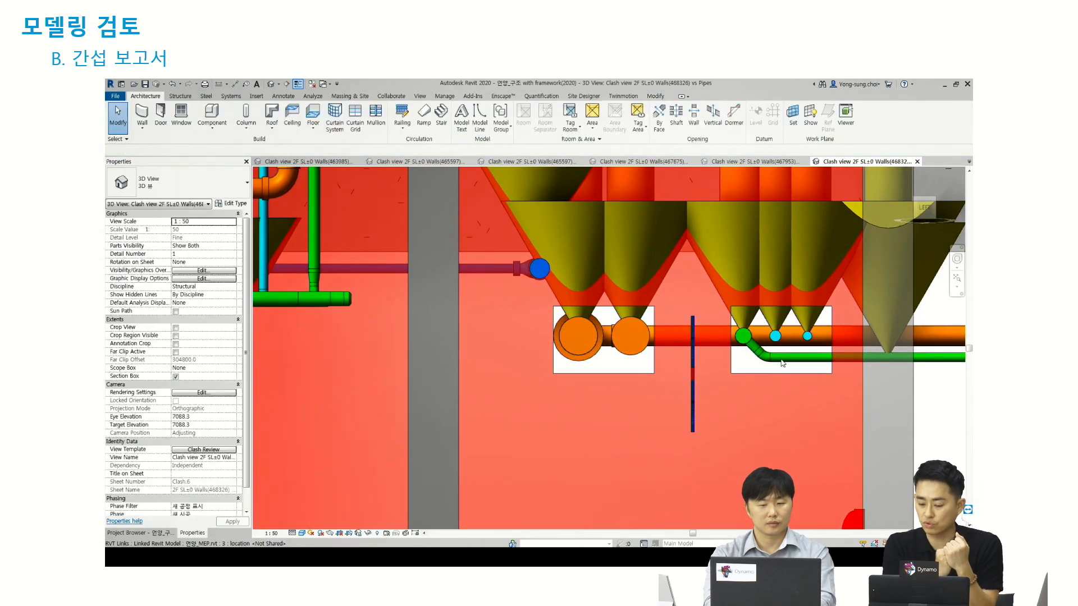
pyautogui.click(778, 374)
pyautogui.click(783, 404)
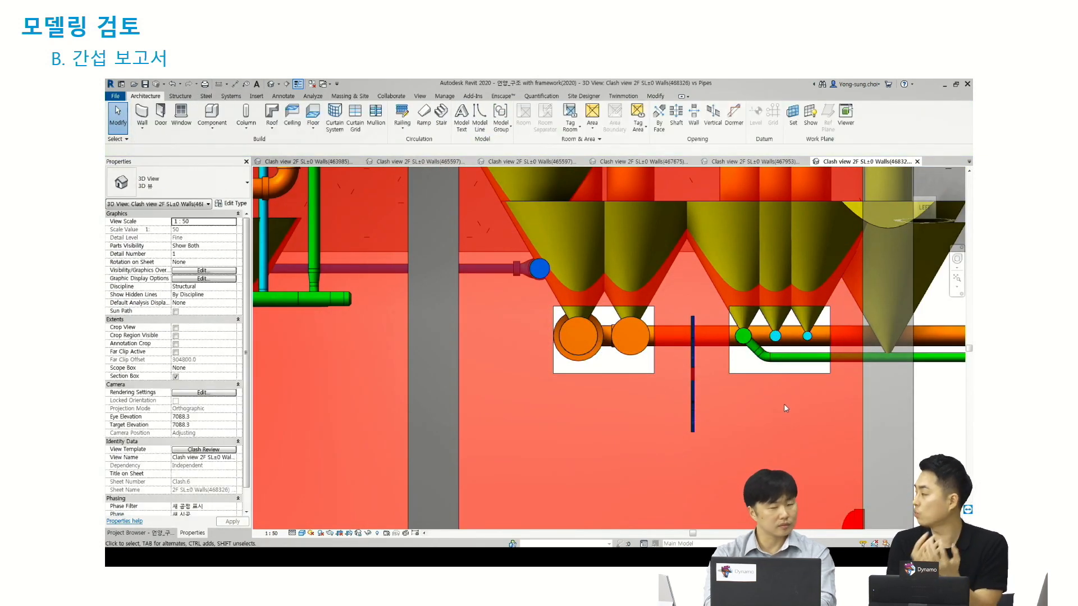
# Step: Look over the placed openings in 3D and open the clash report sheet Clash.1 - 2F SL±0 Walls(463985) vs Pipes
pyautogui.keyDown('shift'); pyautogui.moveTo(783, 405); pyautogui.dragTo(713, 465, button='middle'); pyautogui.keyUp('shift')
pyautogui.scroll(-5, 713, 465)
pyautogui.keyDown('shift'); pyautogui.moveTo(737, 388); pyautogui.dragTo(623, 353, button='middle'); pyautogui.keyUp('shift')
pyautogui.click(140, 533)
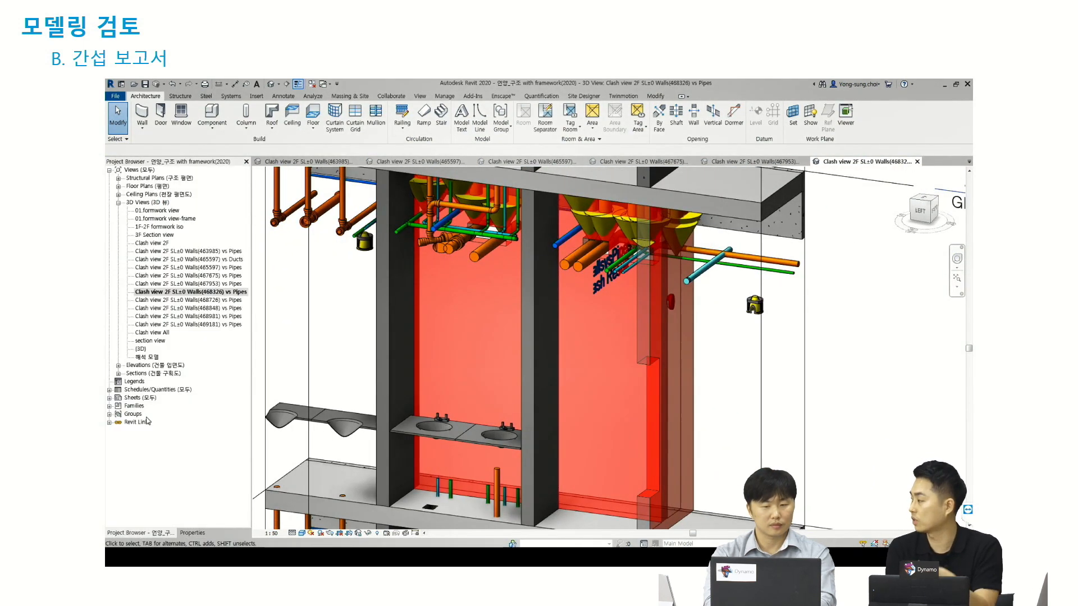
pyautogui.doubleClick(185, 325)
pyautogui.click(110, 397)
pyautogui.doubleClick(141, 407)
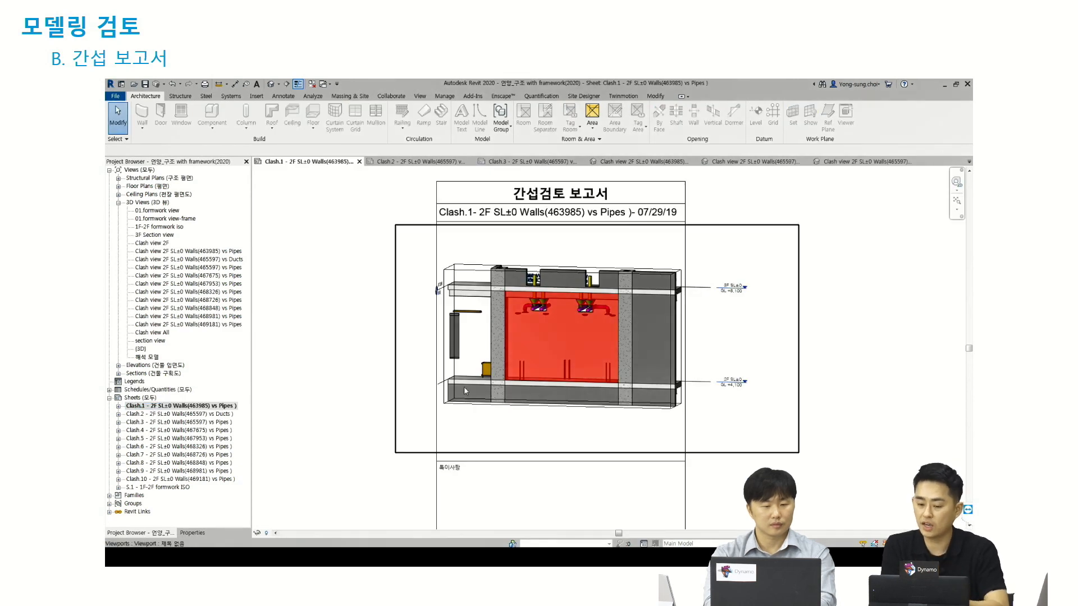
# Step: Activate the 3D view on the Clash.1 sheet, delete the clash indicators at both openings and deactivate the view
pyautogui.scroll(-1, 348, 282)
pyautogui.doubleClick(513, 338)
pyautogui.scroll(4, 509, 320)
pyautogui.click(508, 273)
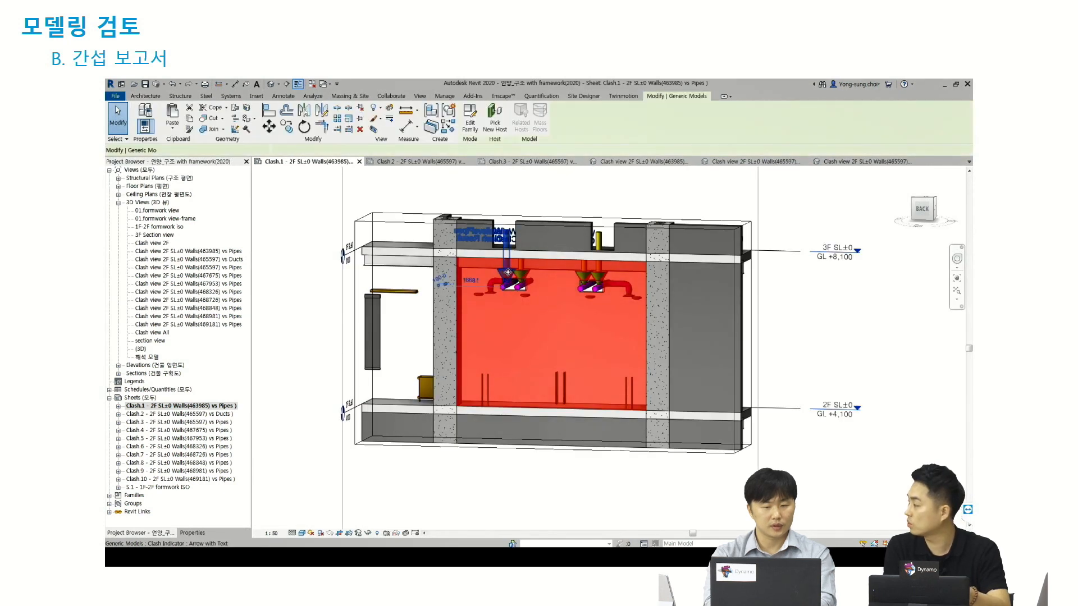
pyautogui.moveTo(508, 272); pyautogui.dragTo(601, 274)
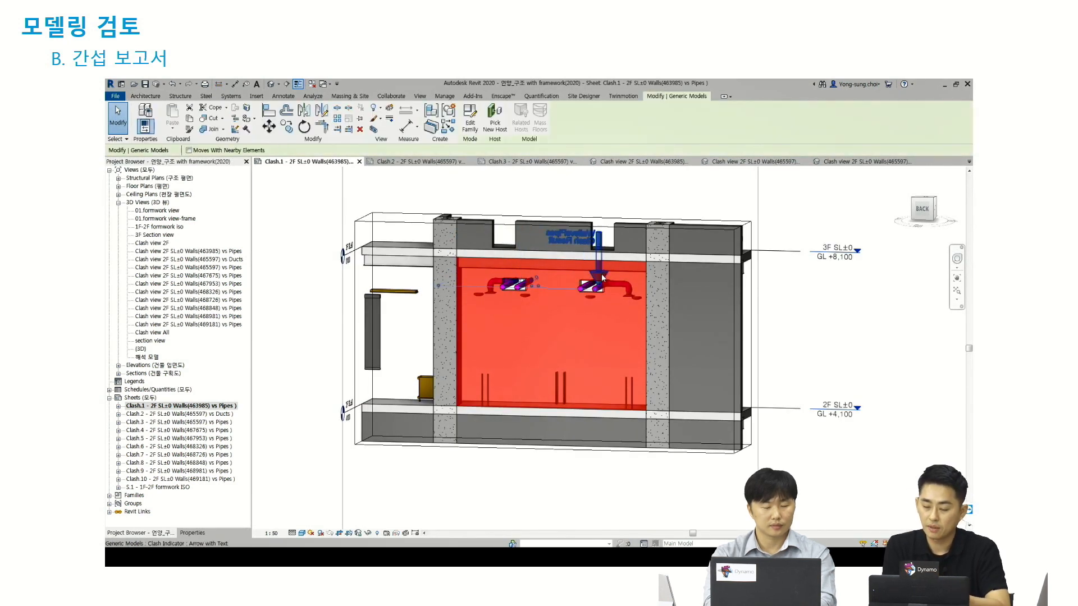
pyautogui.click(308, 272)
pyautogui.scroll(-2, 308, 272)
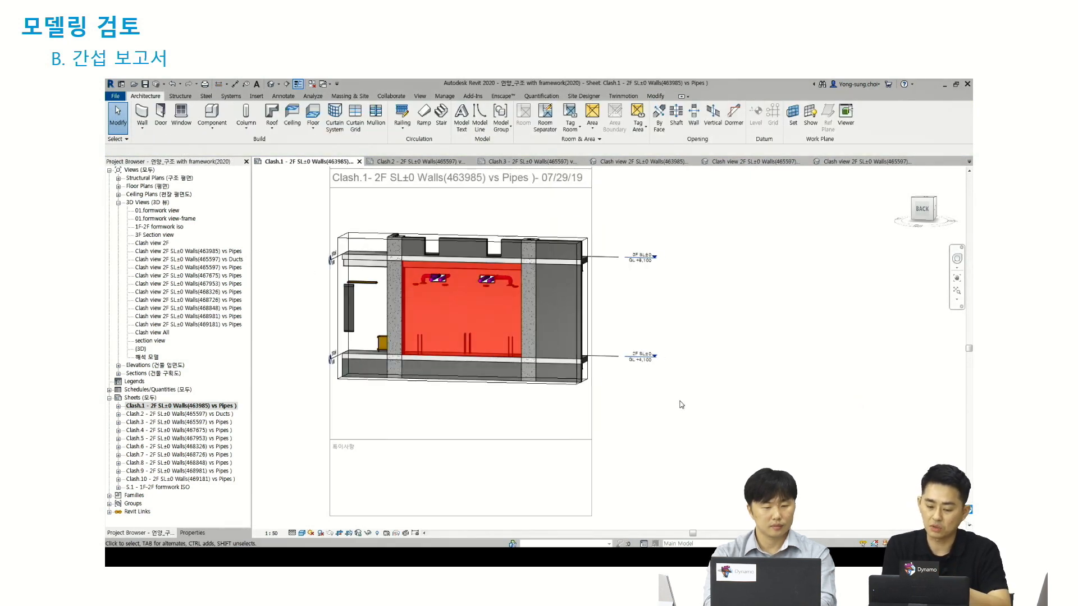
pyautogui.doubleClick(713, 430)
# Step: Set the Clash.1 sheet's Issues property to "오프닝 작성 완료"
pyautogui.click(193, 534)
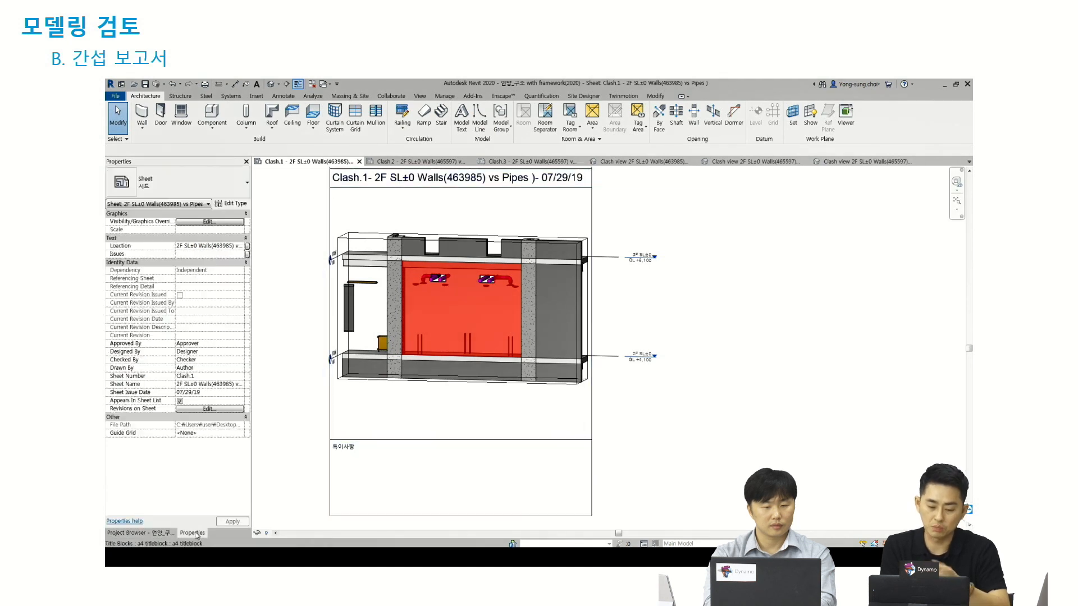
pyautogui.write('오프닝 작성 완료')
pyautogui.press('Return')
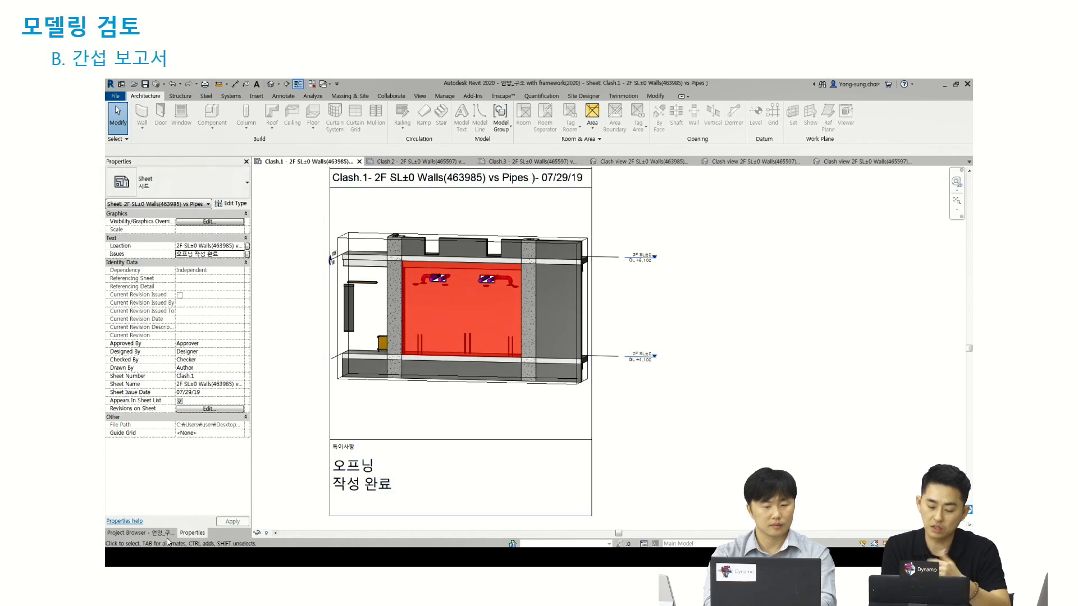
# Step: Open the Clash.2 sheet for Walls(465597) vs Ducts and set its Issues property to "외부 벽체 확인 필요"
pyautogui.click(140, 533)
pyautogui.doubleClick(190, 416)
pyautogui.scroll(3, 776, 425)
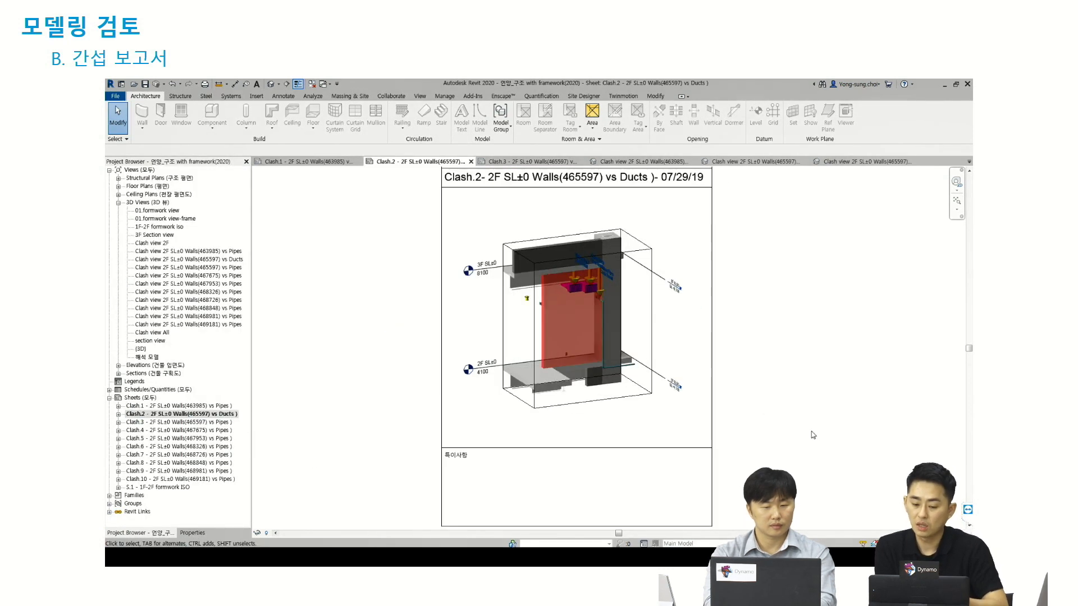
pyautogui.click(192, 533)
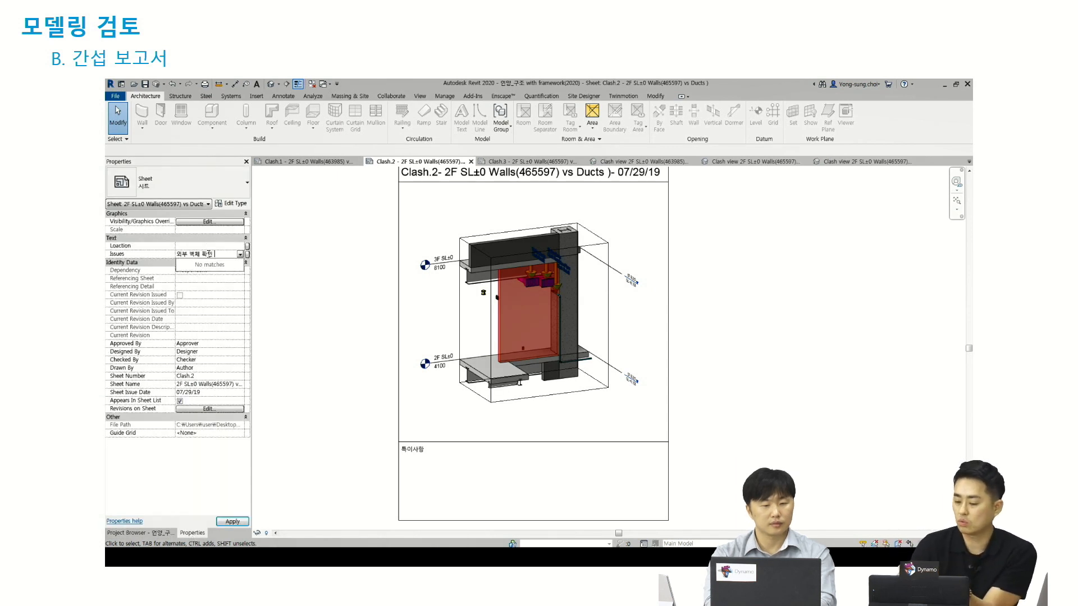
pyautogui.press('Return')
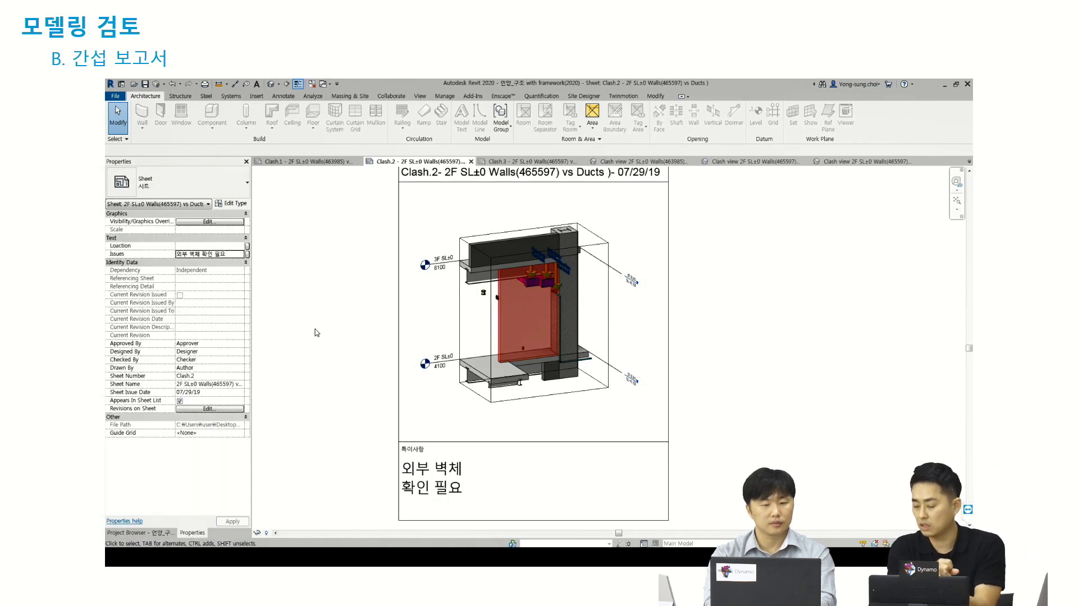
# Step: Examine the remaining clash report sheets one after another, from Clash.4 through Clash.9
pyautogui.click(151, 533)
pyautogui.doubleClick(217, 431)
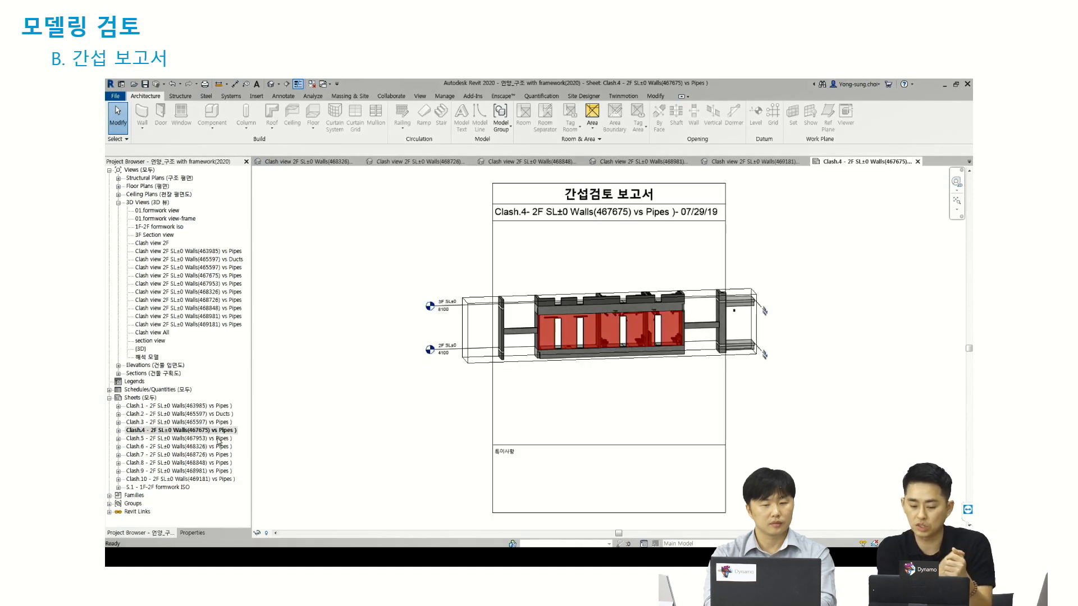
pyautogui.doubleClick(218, 439)
pyautogui.click(219, 447)
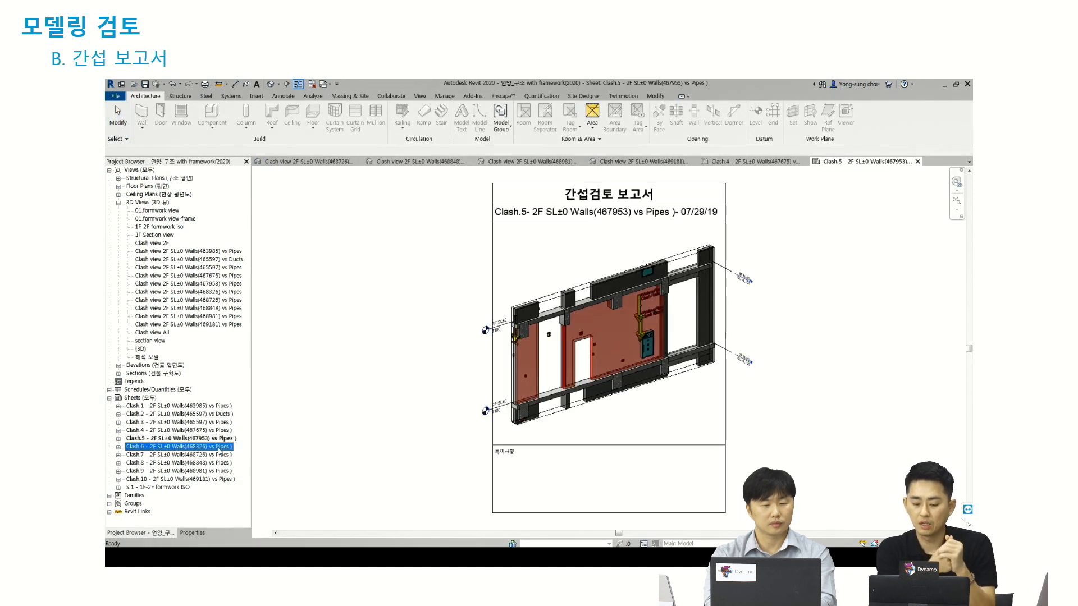
pyautogui.doubleClick(219, 449)
pyautogui.doubleClick(221, 455)
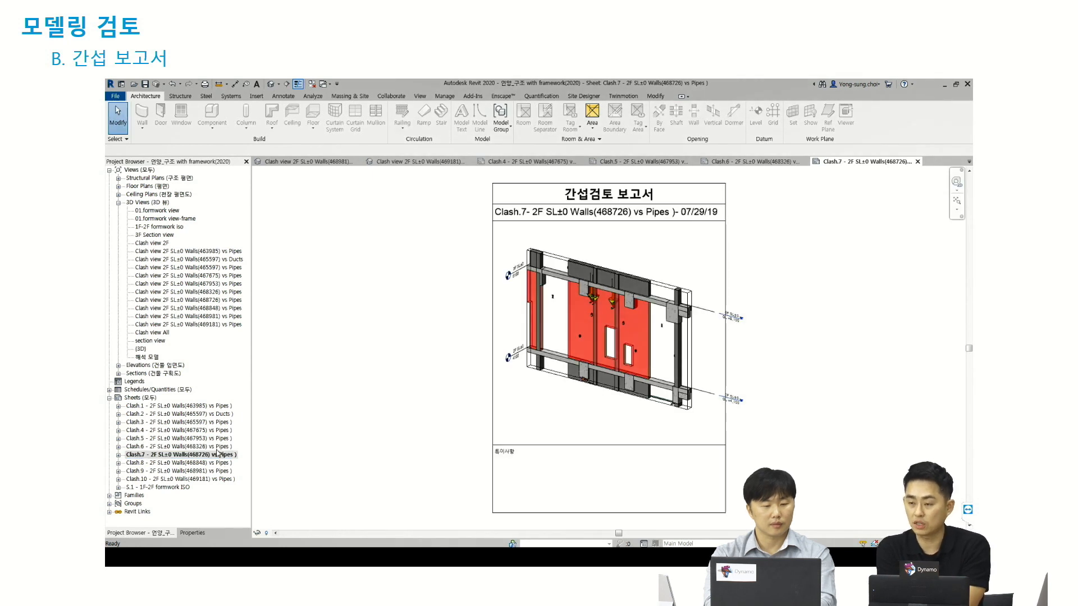
pyautogui.doubleClick(222, 463)
pyautogui.doubleClick(223, 472)
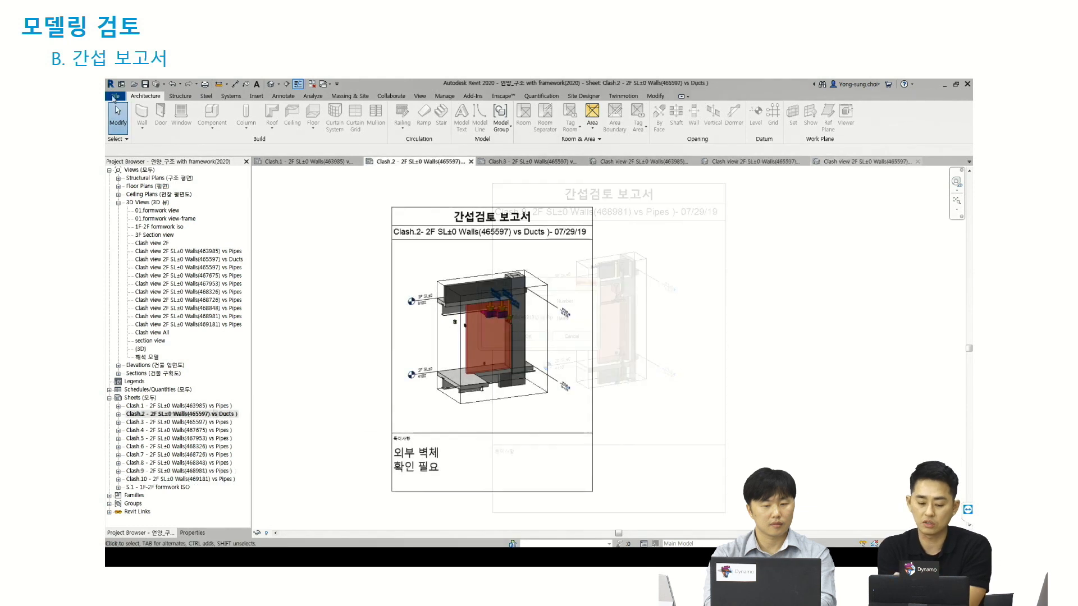
# Step: Export the clash check sheet set to a single DWFx file in the Pre-con folder
pyautogui.click(115, 97)
pyautogui.moveTo(162, 225)
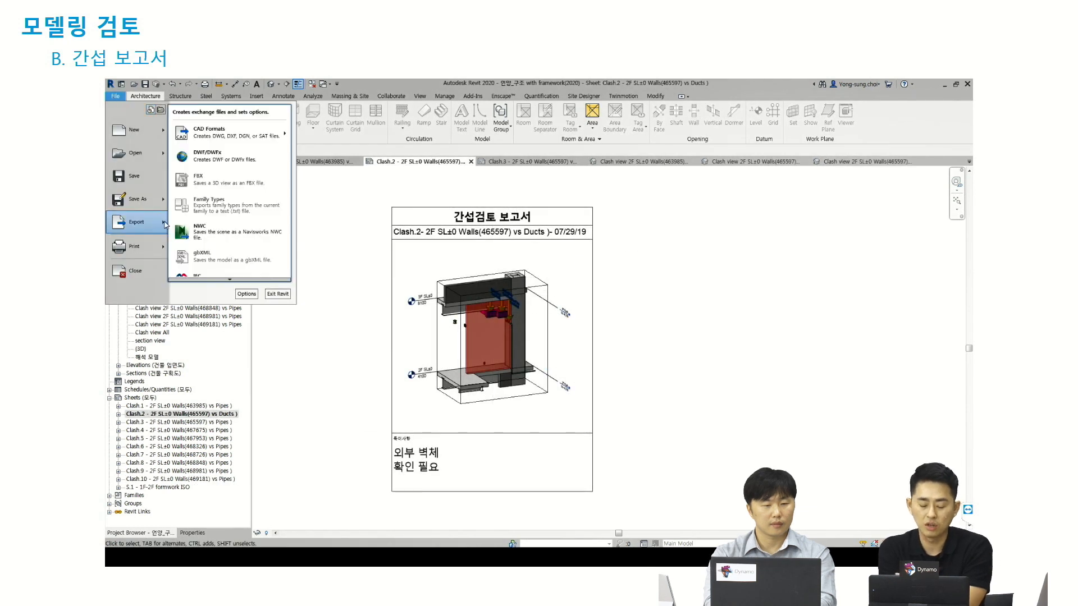
pyautogui.click(229, 160)
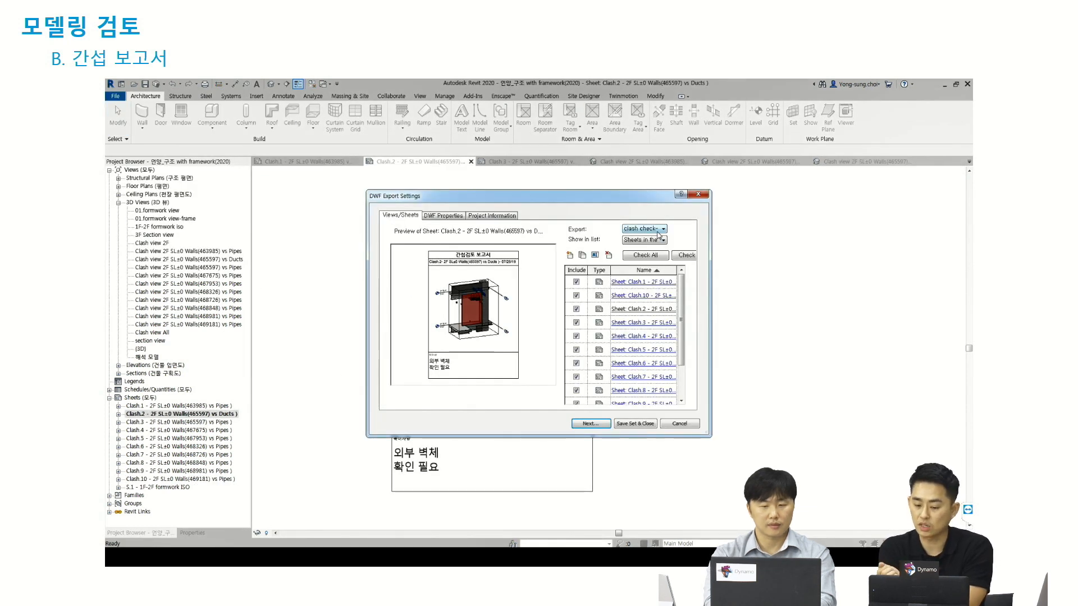
pyautogui.click(591, 424)
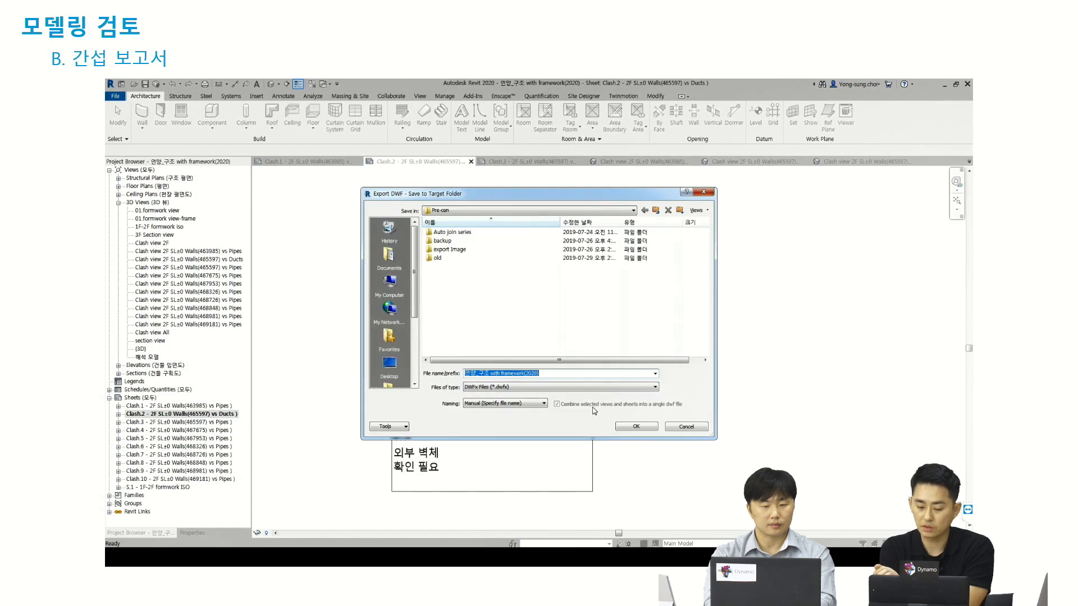
pyautogui.click(636, 427)
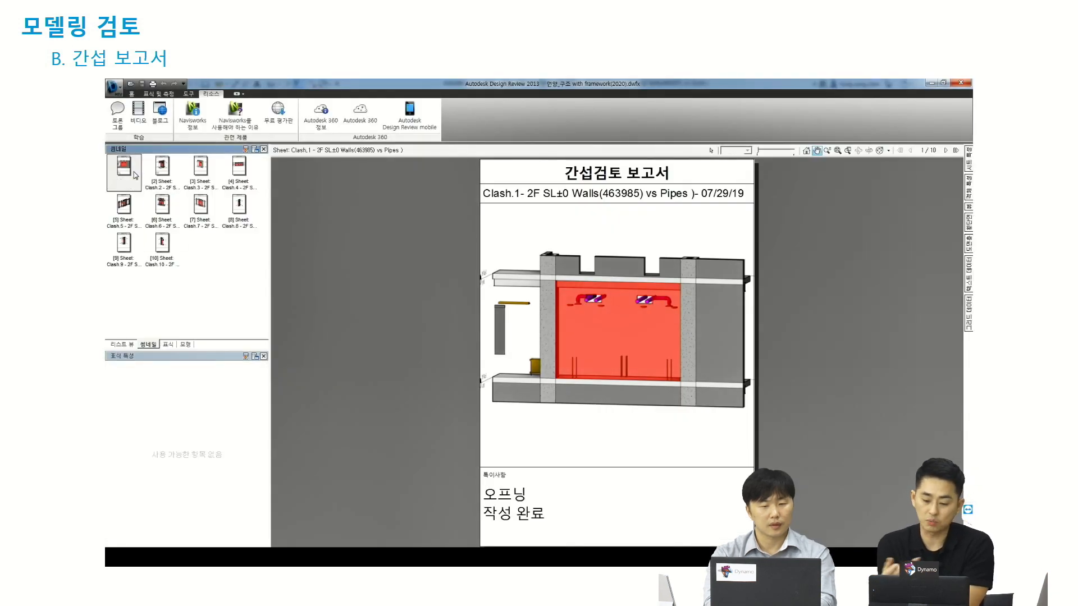
# Step: In Autodesk Design Review, go through the exported sheets Clash.2 to Clash.10 and return to the Clash.1 sheet
pyautogui.click(163, 170)
pyautogui.click(203, 179)
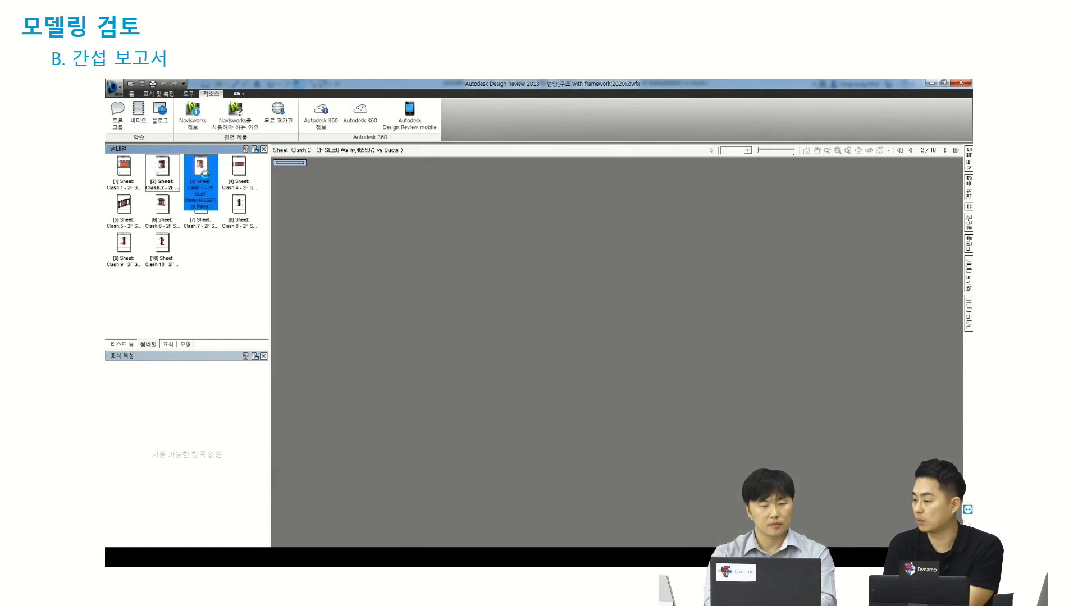
pyautogui.click(240, 177)
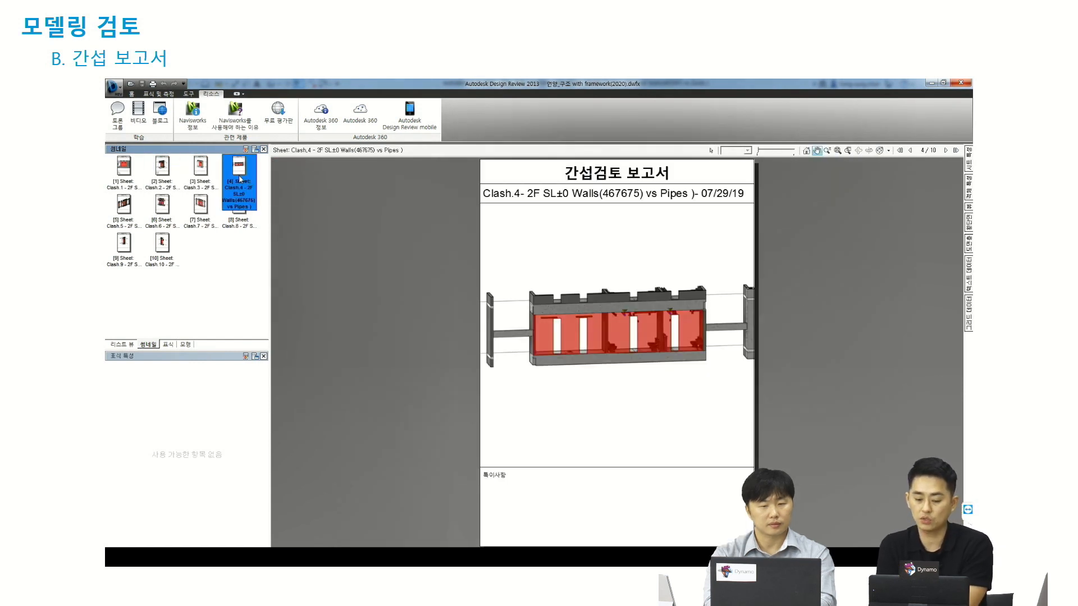
pyautogui.click(124, 209)
pyautogui.click(159, 209)
pyautogui.click(201, 207)
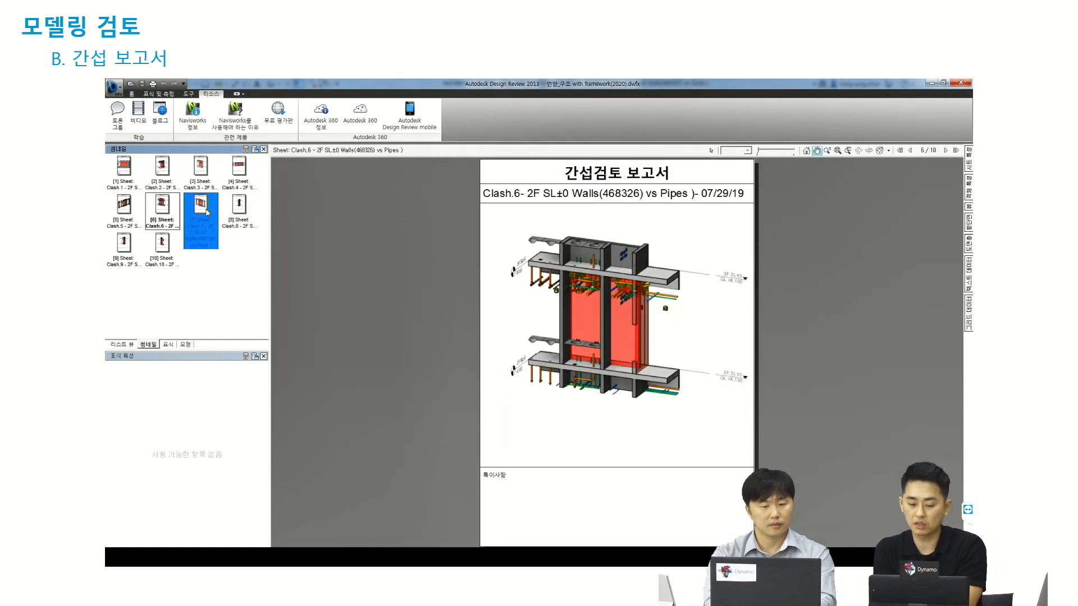
pyautogui.click(239, 212)
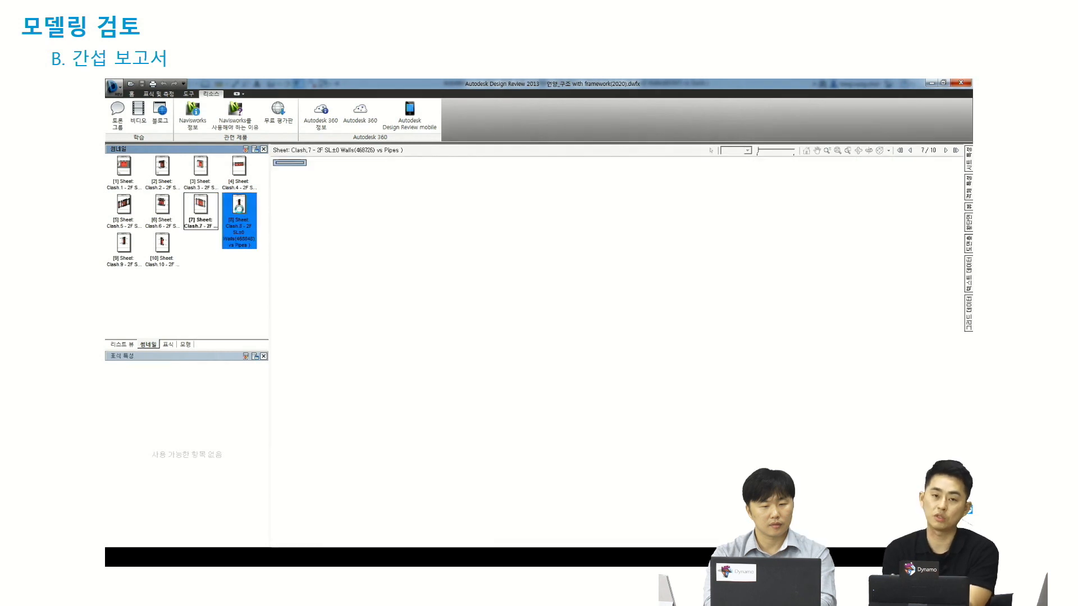
pyautogui.click(125, 246)
pyautogui.click(160, 250)
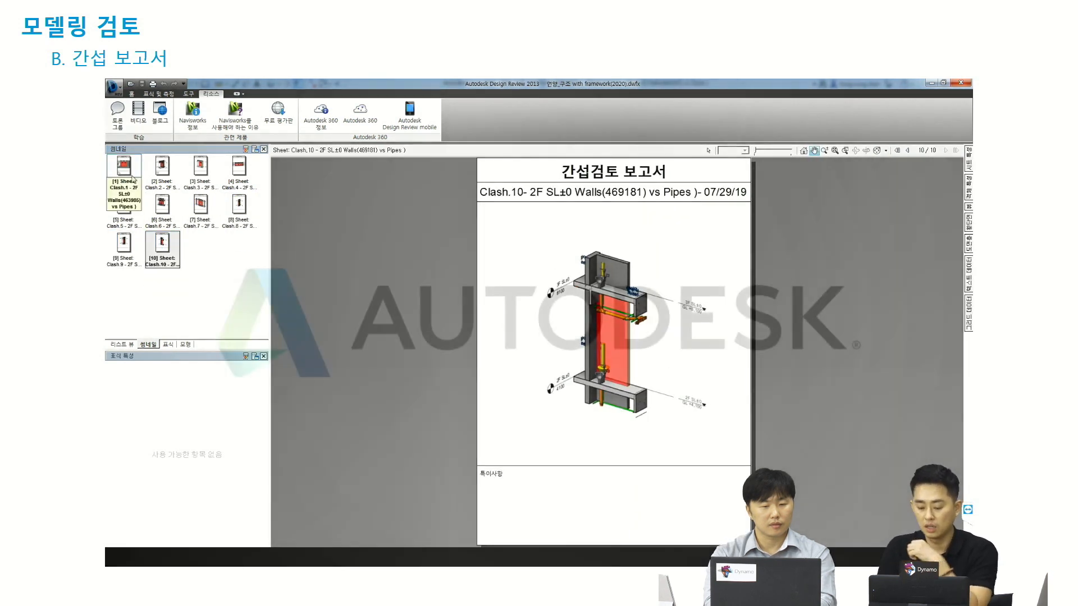
pyautogui.click(124, 168)
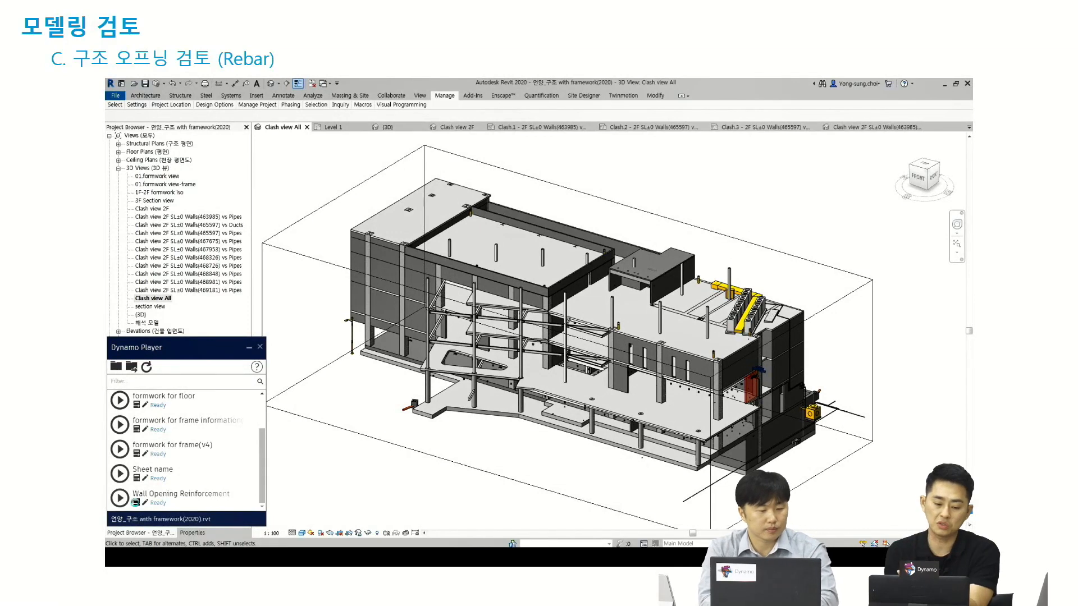
# Step: Switch to Dynamo Player in Revit, show the Wall Opening Reinforcement script's inputs and set its Categories to Doors
pyautogui.click(135, 503)
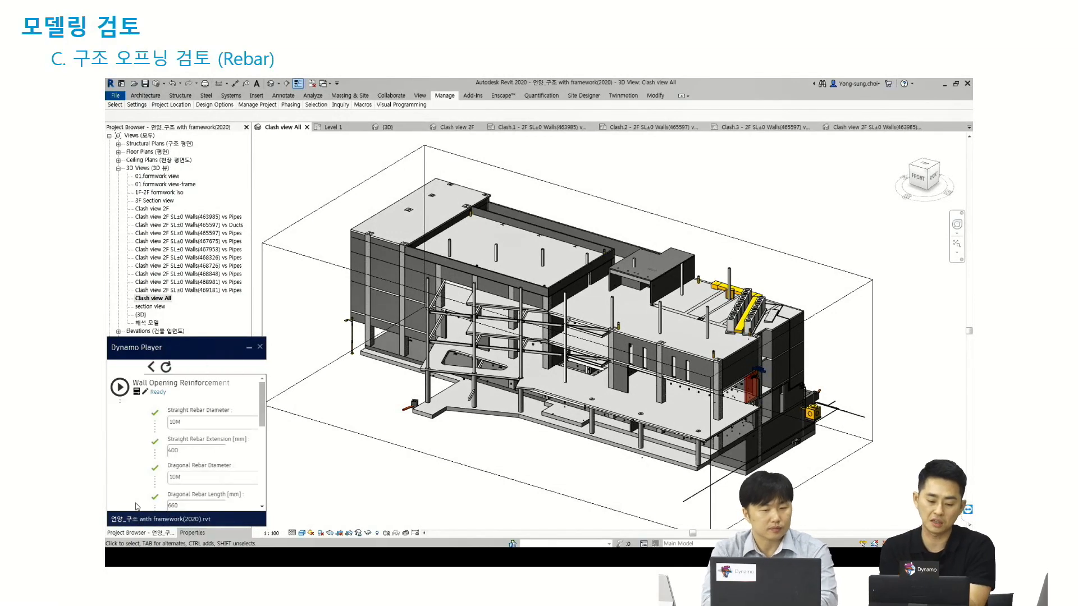
pyautogui.moveTo(197, 337); pyautogui.dragTo(197, 138)
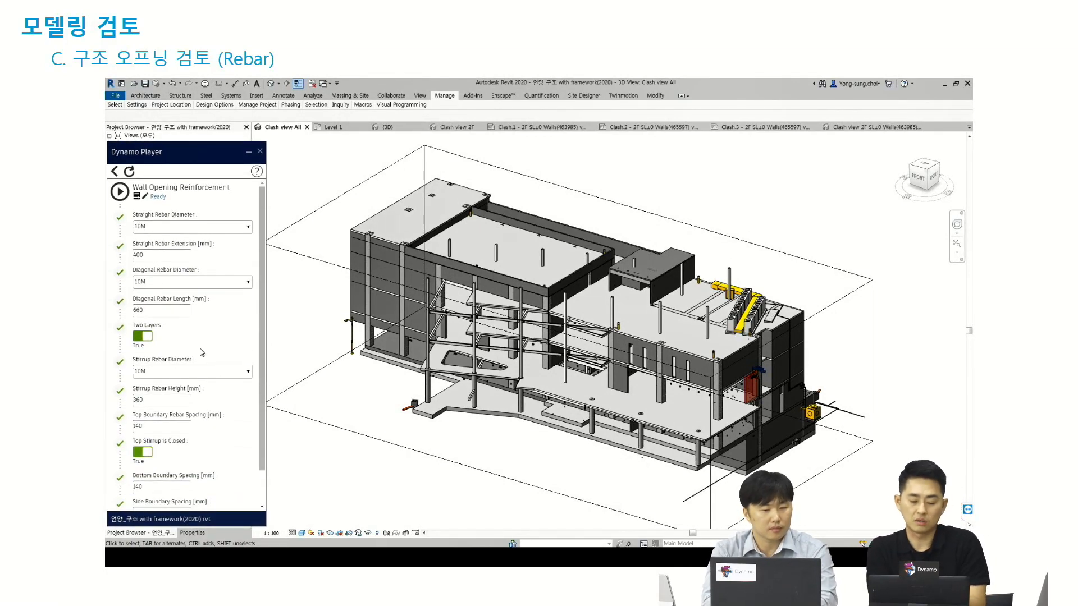
pyautogui.scroll(-2, 264, 357)
pyautogui.click(227, 503)
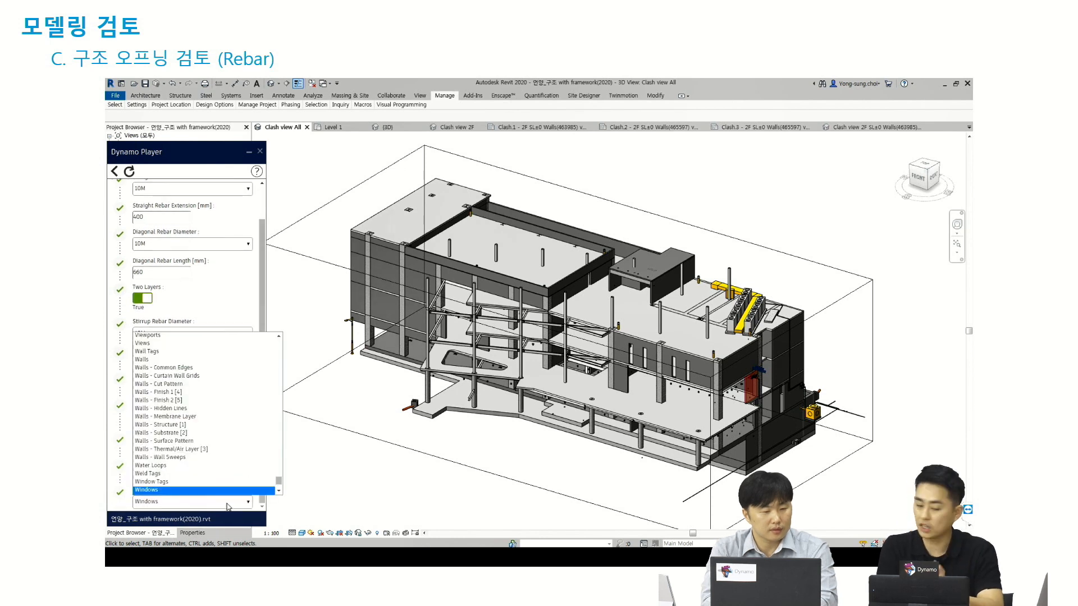
pyautogui.scroll(10, 227, 444)
pyautogui.click(228, 433)
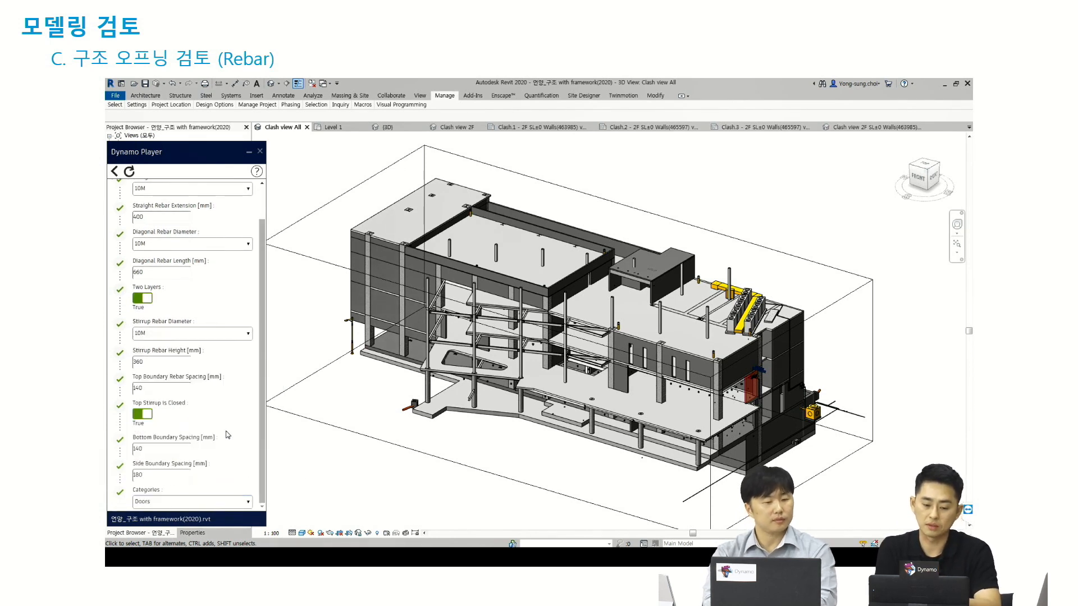
pyautogui.scroll(6, 635, 362)
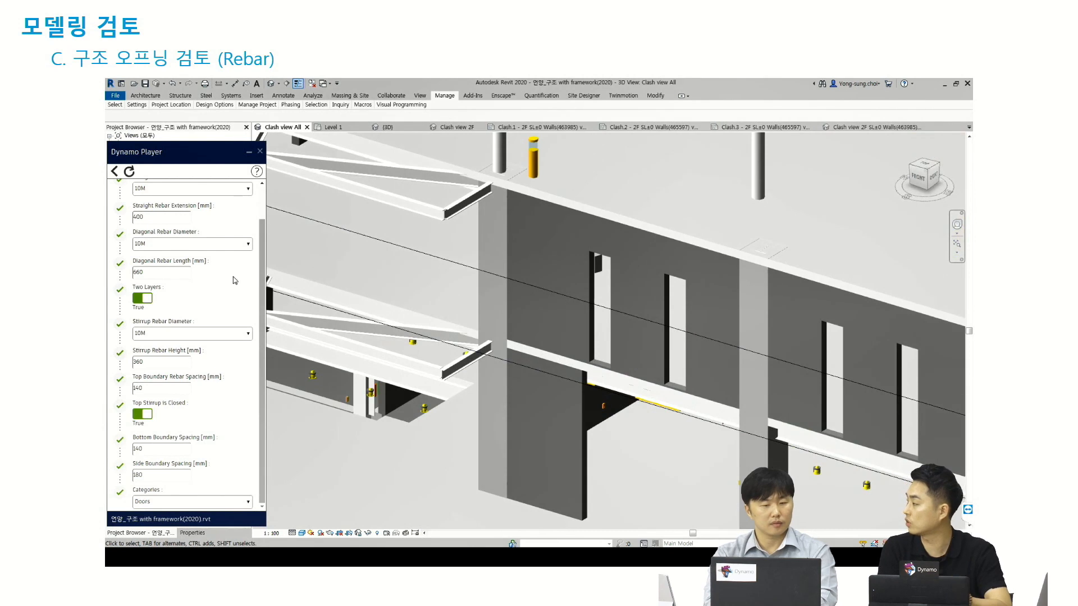
# Step: Run the Wall Opening Reinforcement script on the four tall 0600 x 2800 door openings in the upper concrete wall of Clash view All
pyautogui.scroll(2, 262, 214)
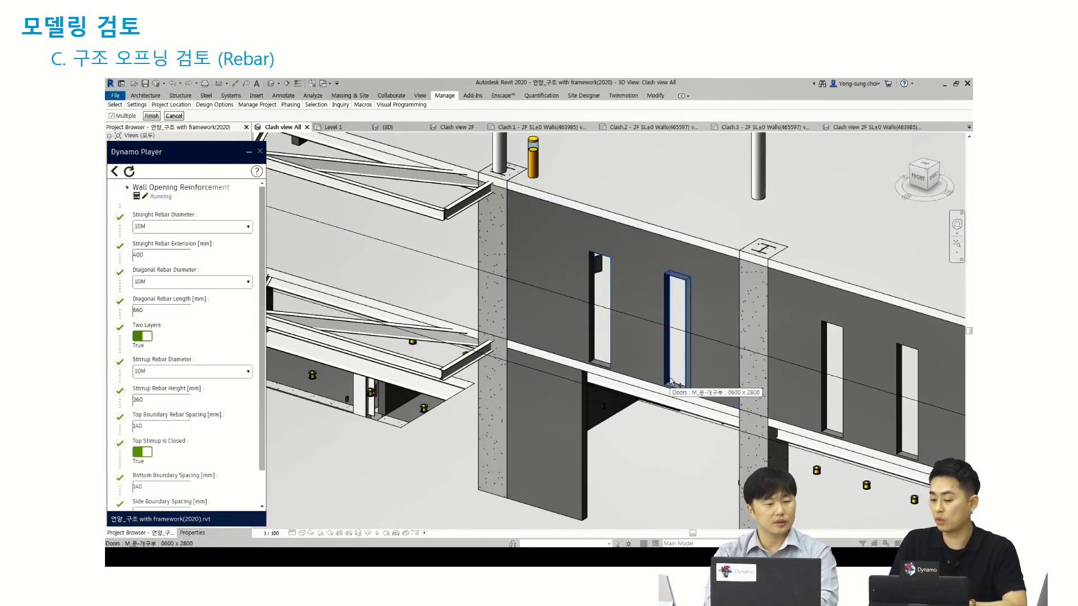
pyautogui.scroll(-2, 595, 346)
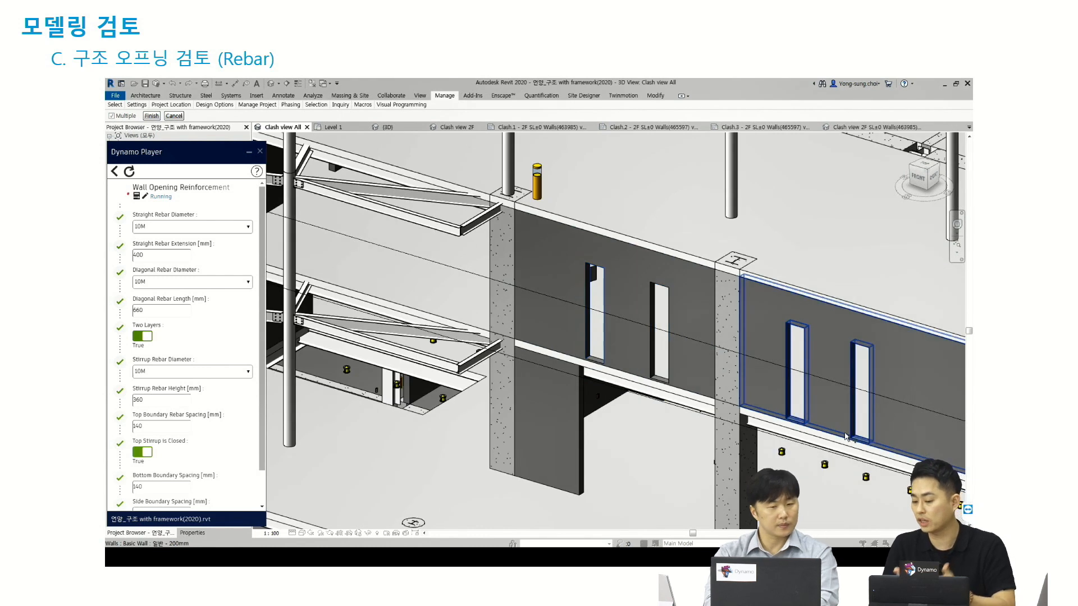
pyautogui.click(156, 117)
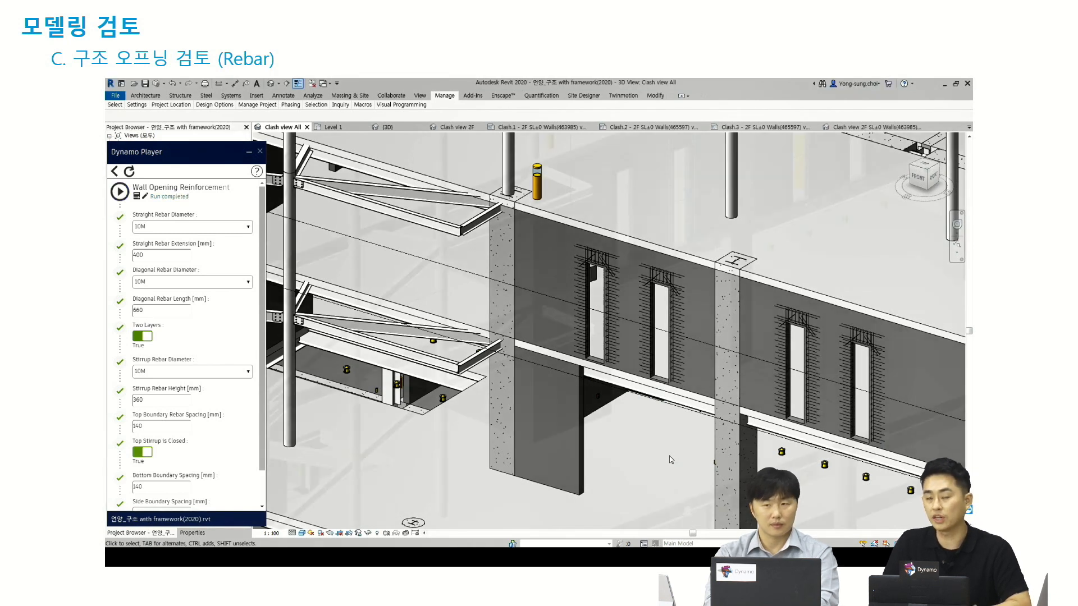
# Step: Examine the generated rebar around the four tall wall openings from close up and from different angles
pyautogui.keyDown('shift'); pyautogui.moveTo(669, 456); pyautogui.dragTo(722, 370, button='middle'); pyautogui.keyUp('shift')
pyautogui.scroll(5, 592, 337)
pyautogui.press('Escape')
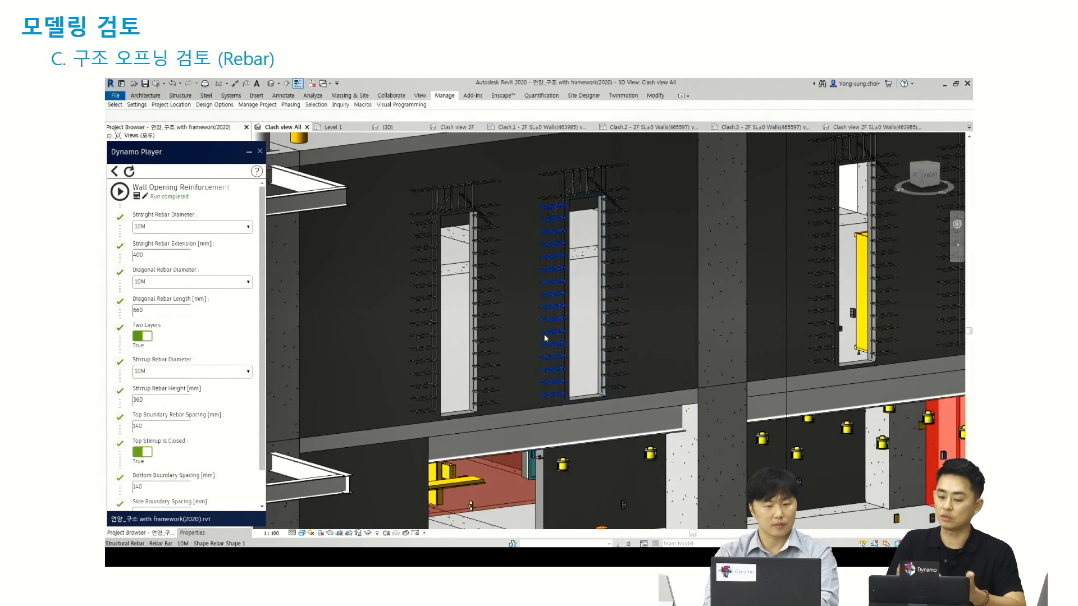
pyautogui.scroll(3, 544, 338)
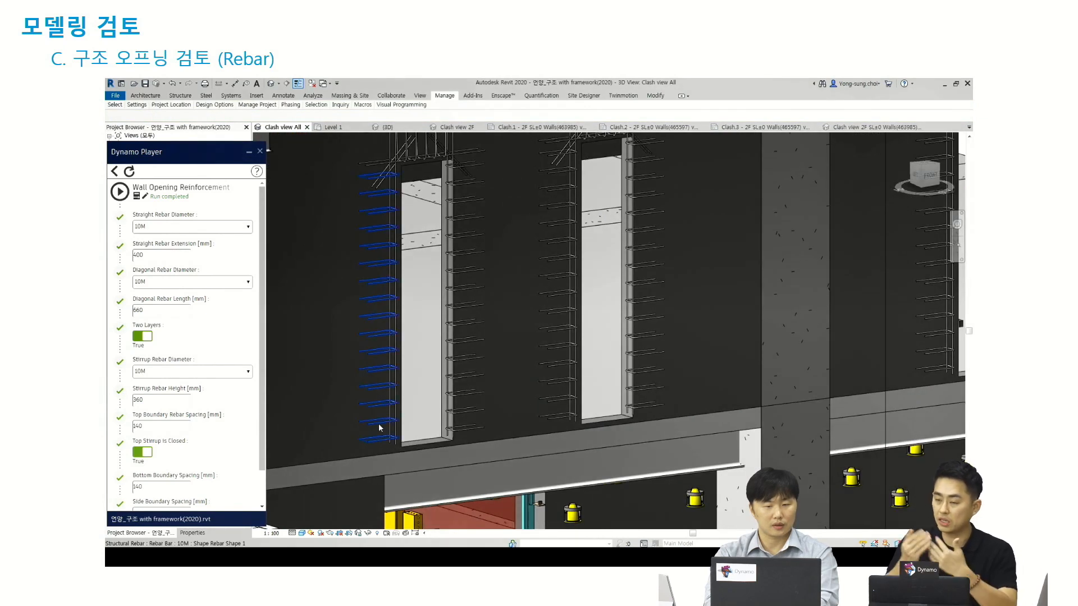
pyautogui.click(376, 415)
pyautogui.keyDown('shift'); pyautogui.moveTo(524, 396); pyautogui.dragTo(481, 358, button='middle'); pyautogui.keyUp('shift')
pyautogui.press('Escape')
pyautogui.scroll(-1, 480, 356)
pyautogui.moveTo(823, 384); pyautogui.dragTo(574, 390, button='middle')
pyautogui.scroll(-1, 825, 415)
pyautogui.moveTo(826, 414); pyautogui.dragTo(684, 397, button='middle')
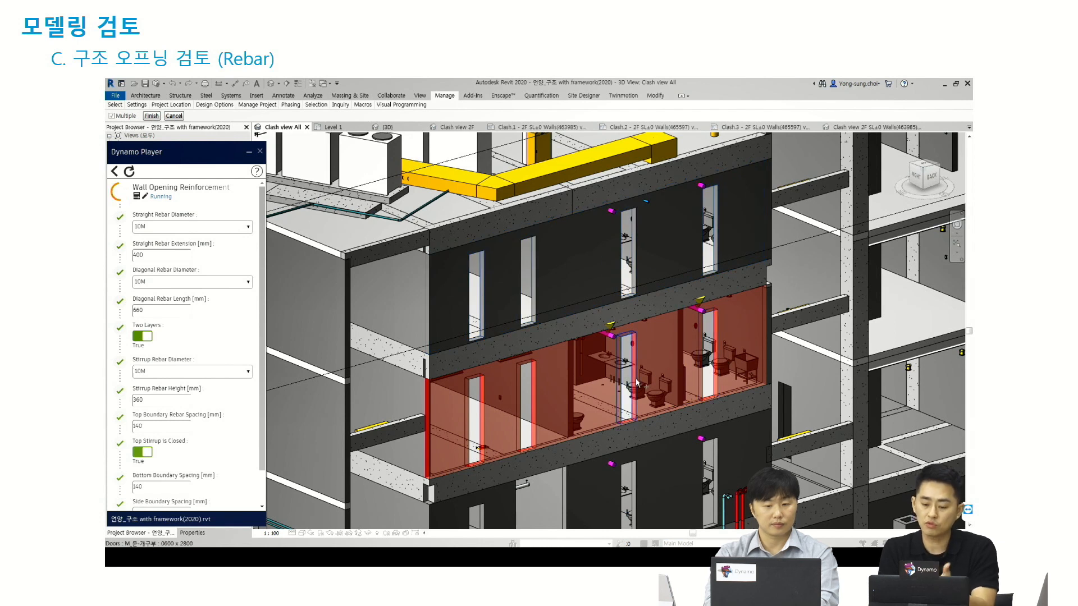
# Step: Run the Wall Opening Reinforcement script on the tall door openings across the multi-storey facade and inspect the resulting rebar
pyautogui.moveTo(557, 380); pyautogui.dragTo(544, 251, button='middle')
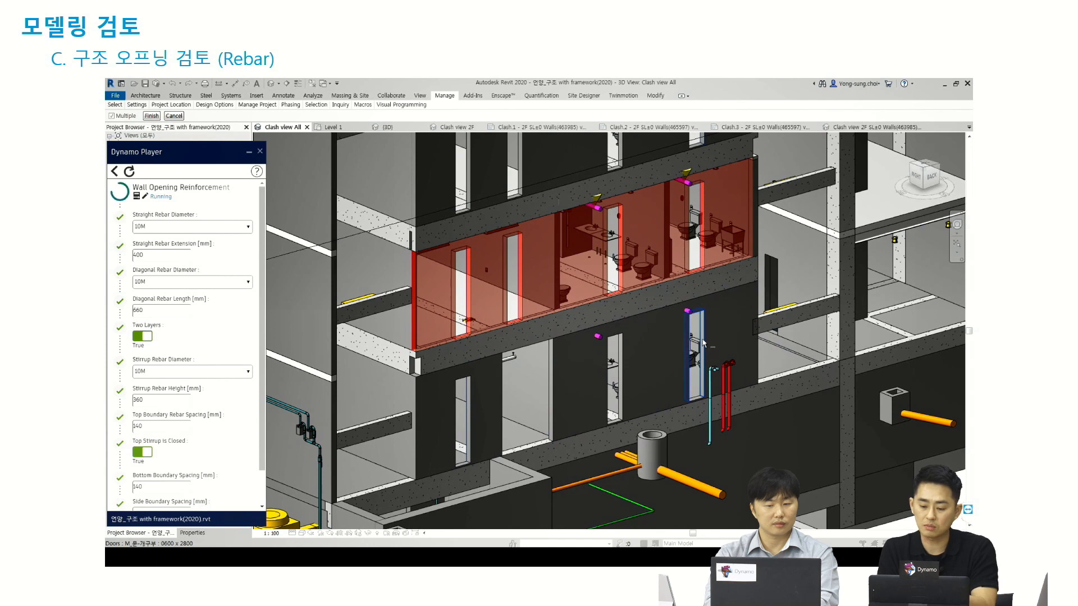
pyautogui.scroll(-2, 704, 343)
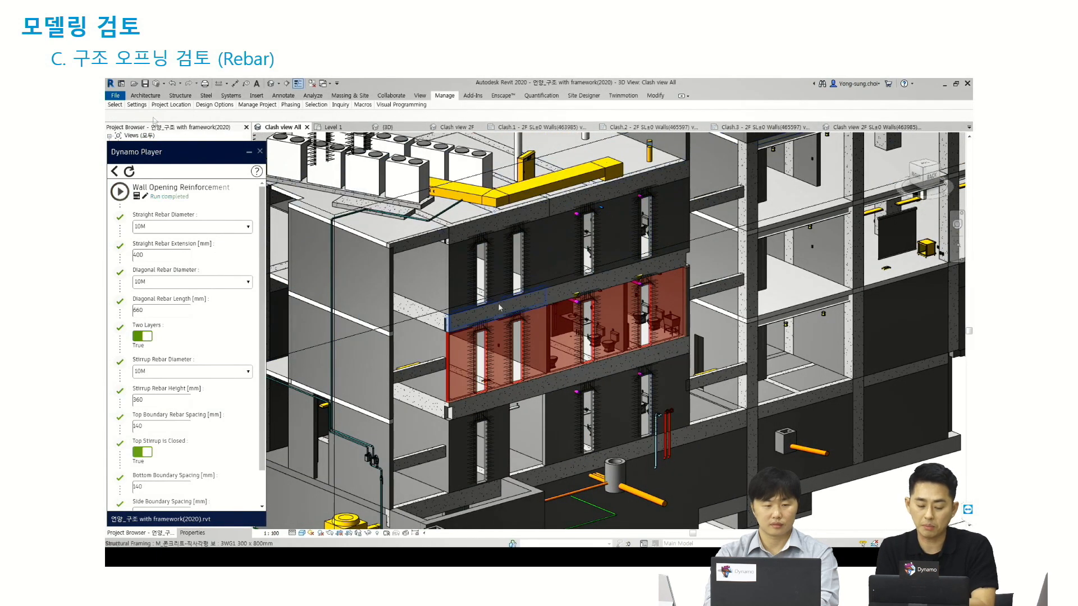
pyautogui.scroll(4, 497, 305)
pyautogui.click(488, 292)
pyautogui.keyDown('shift'); pyautogui.moveTo(503, 303); pyautogui.dragTo(463, 431, button='middle'); pyautogui.keyUp('shift')
pyautogui.press('Escape')
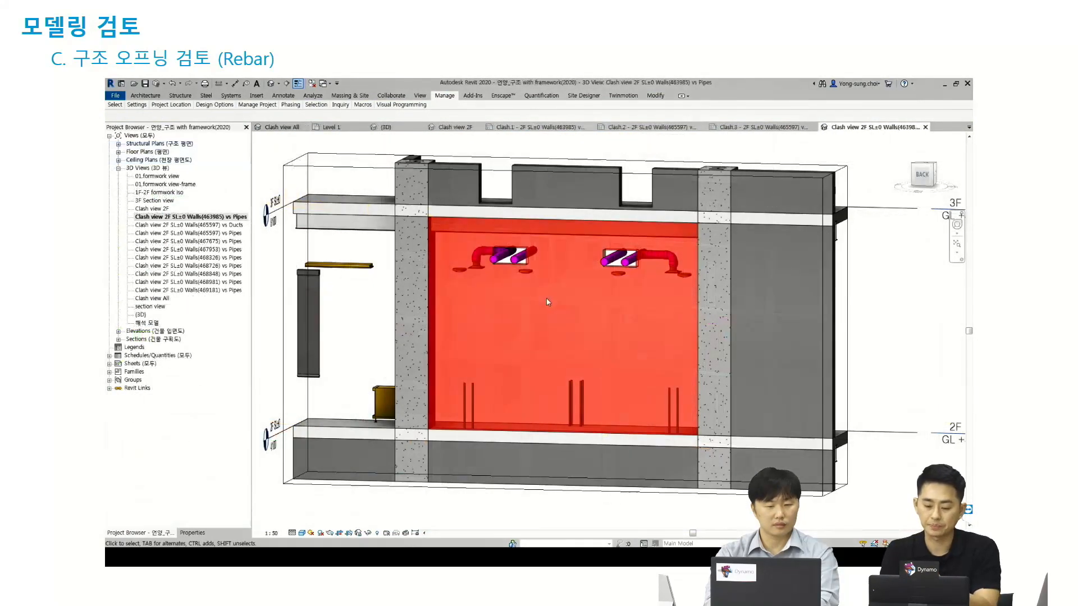
# Step: In the Clash view 2F SL±0 Walls(463985) vs Pipes, reinforce the two pipe openings with the script and inspect their rebar
pyautogui.scroll(3, 496, 397)
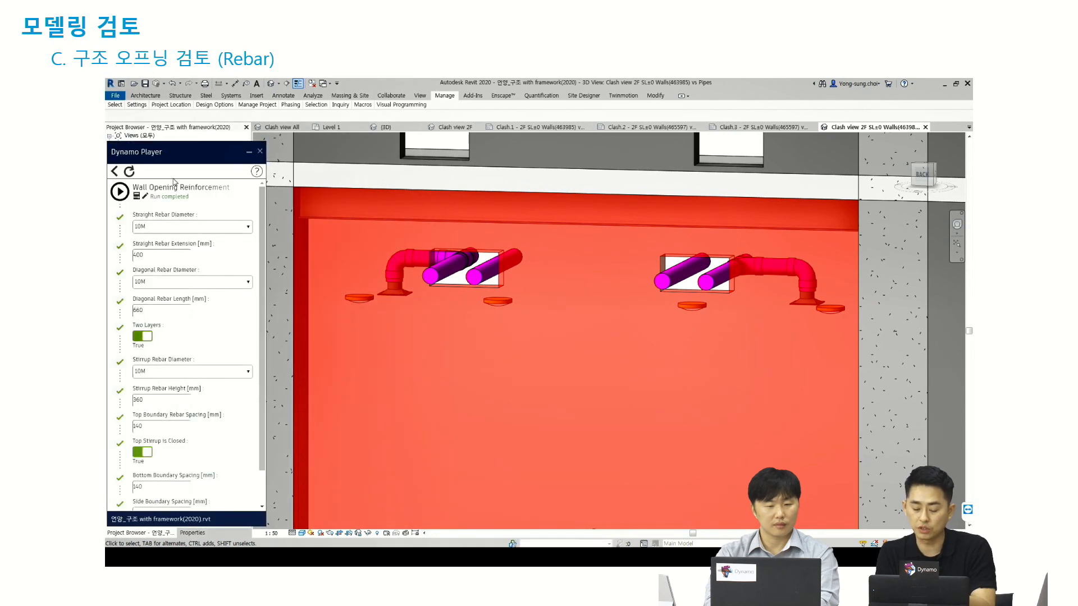
pyautogui.click(119, 192)
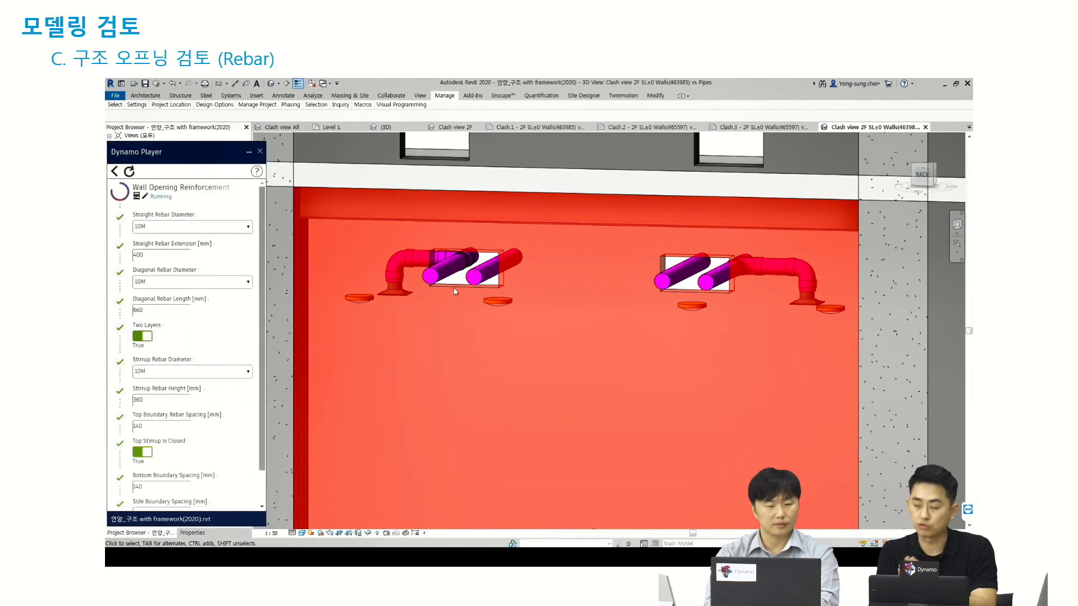
pyautogui.click(692, 292)
pyautogui.press('Return')
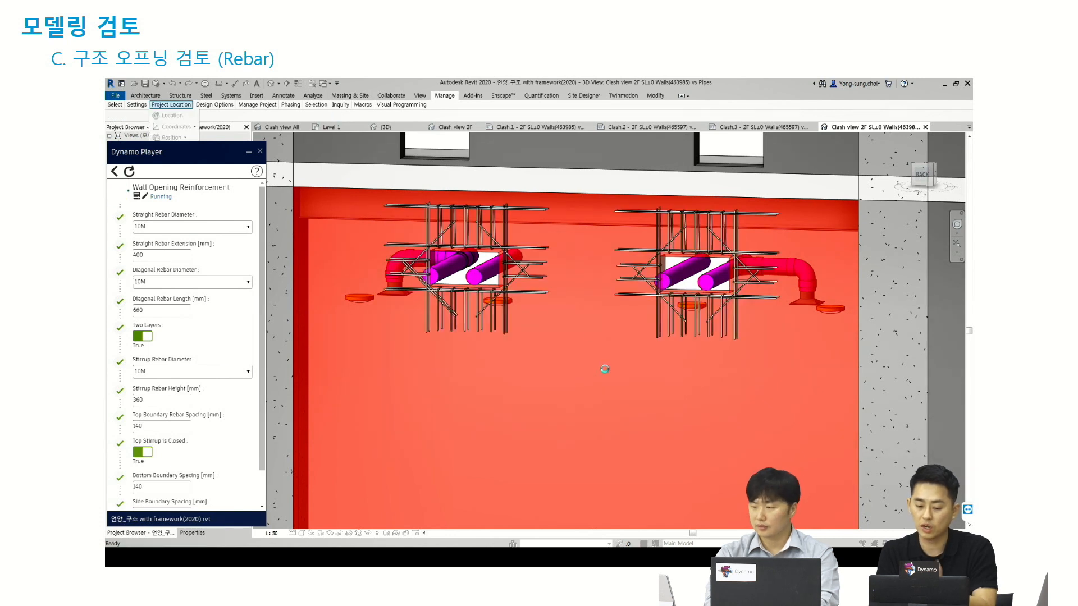
pyautogui.keyDown('shift'); pyautogui.moveTo(615, 380); pyautogui.dragTo(667, 396, button='middle'); pyautogui.keyUp('shift')
pyautogui.click(670, 328)
pyautogui.press('Escape')
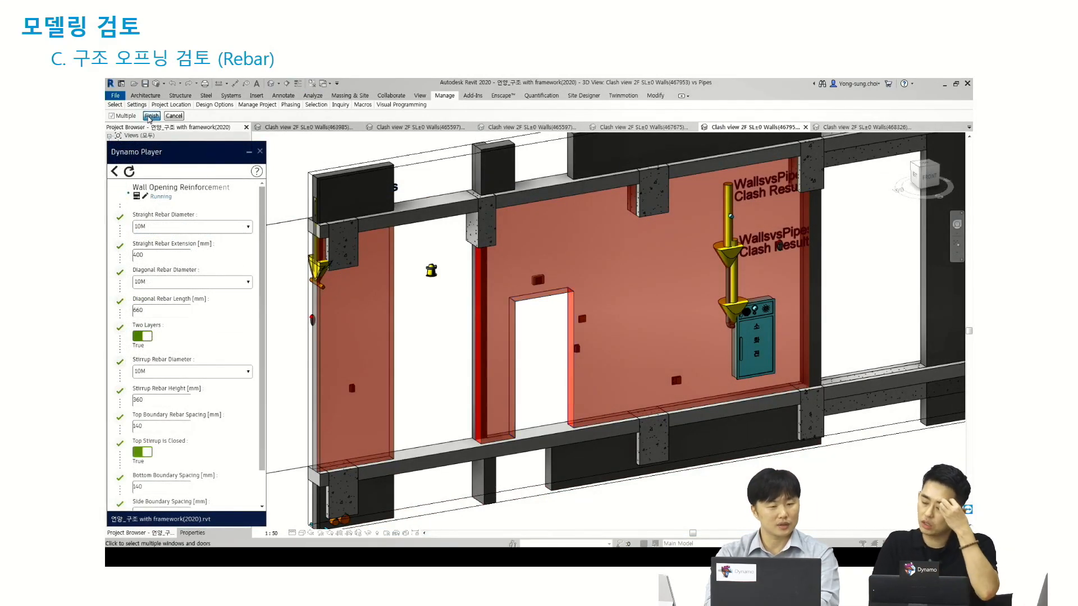
# Step: Reinforce the door opening in the Walls(467953) vs Pipes view and the 600 x 1500mm window opening in the Walls(468726) vs Pipes view
pyautogui.click(150, 117)
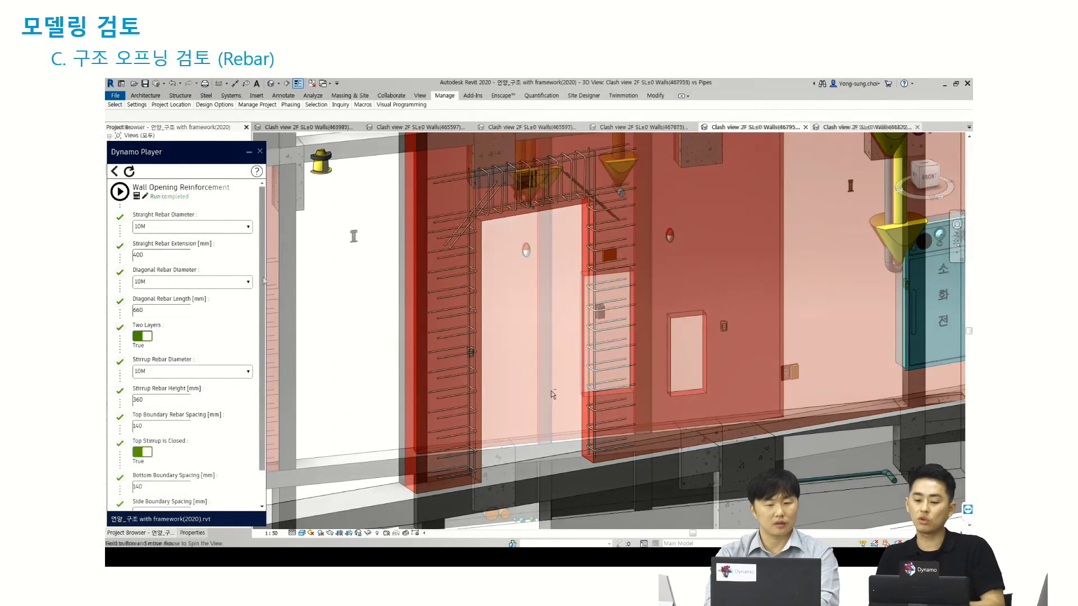
pyautogui.click(119, 191)
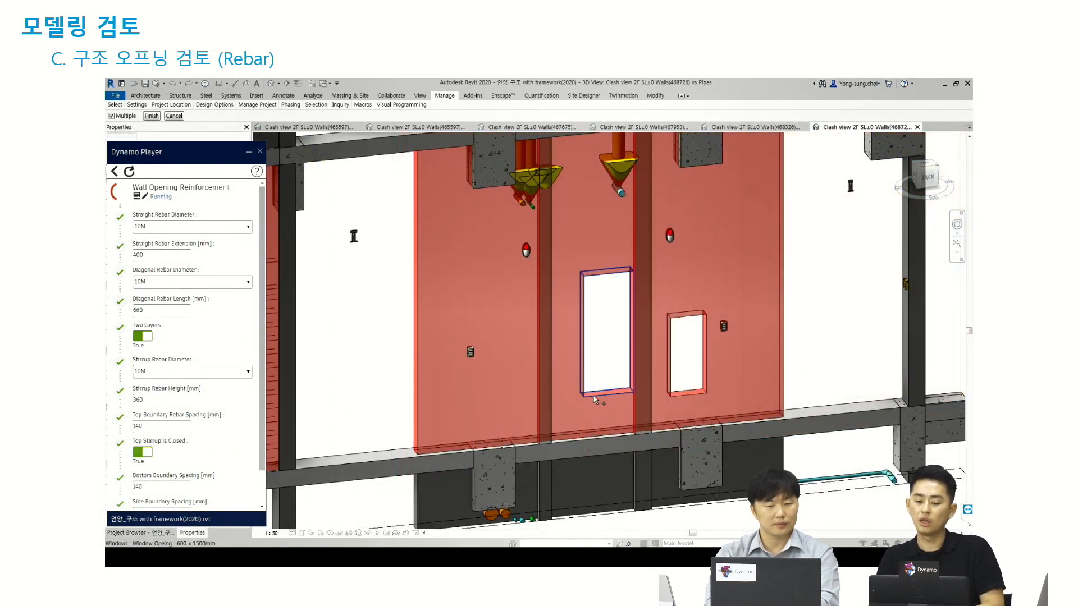
pyautogui.click(150, 116)
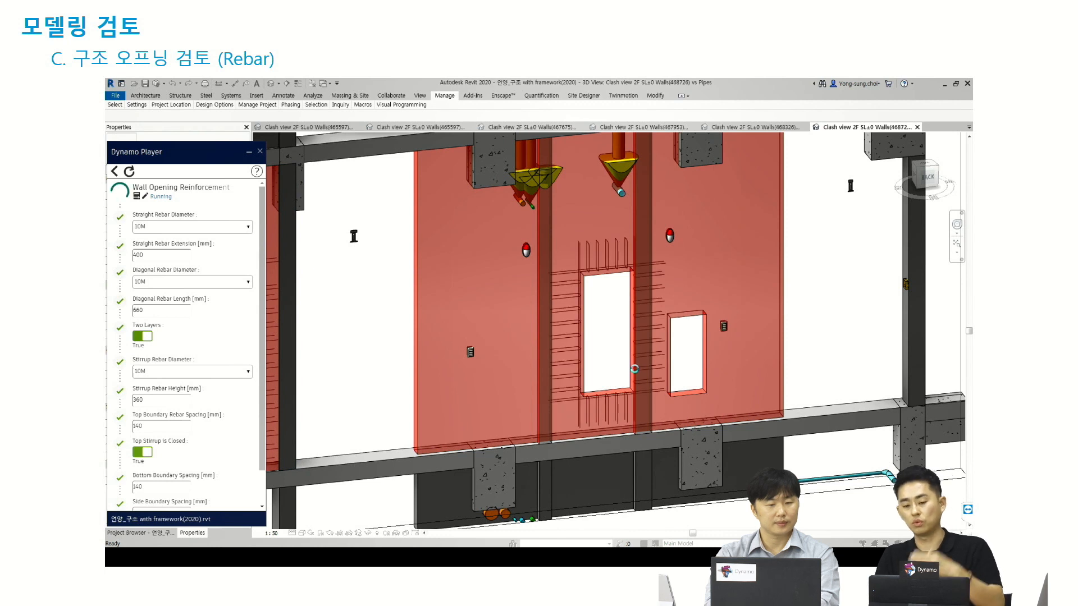
# Step: Examine the window opening's rebar up close and the reinforced walls within the whole Clash view 2F model
pyautogui.scroll(3, 696, 368)
pyautogui.keyDown('shift'); pyautogui.moveTo(686, 370); pyautogui.dragTo(724, 399, button='middle'); pyautogui.keyUp('shift')
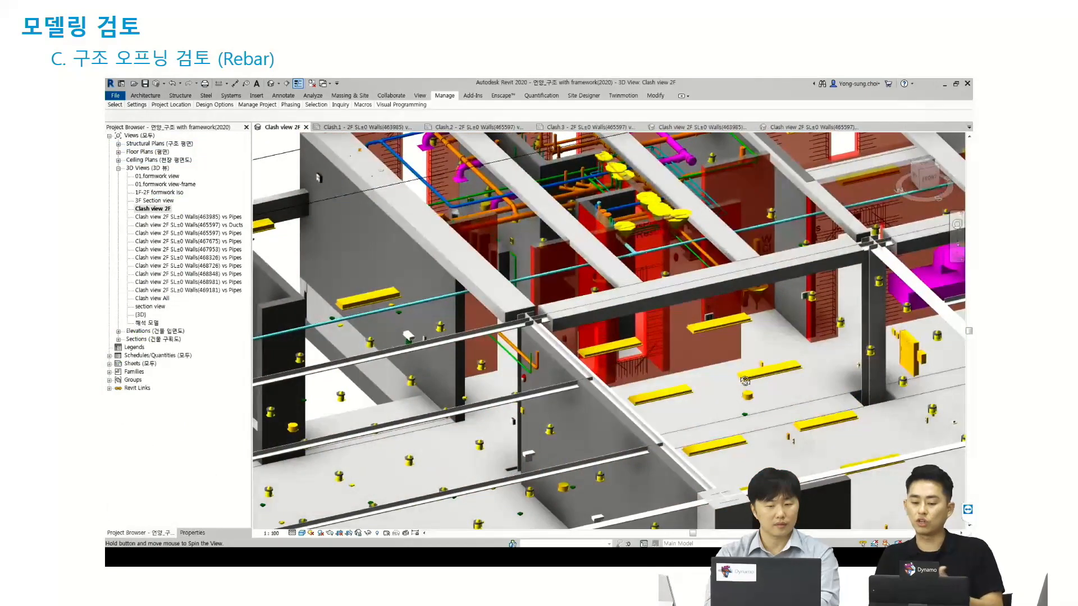
pyautogui.moveTo(745, 381); pyautogui.dragTo(679, 365, button='middle')
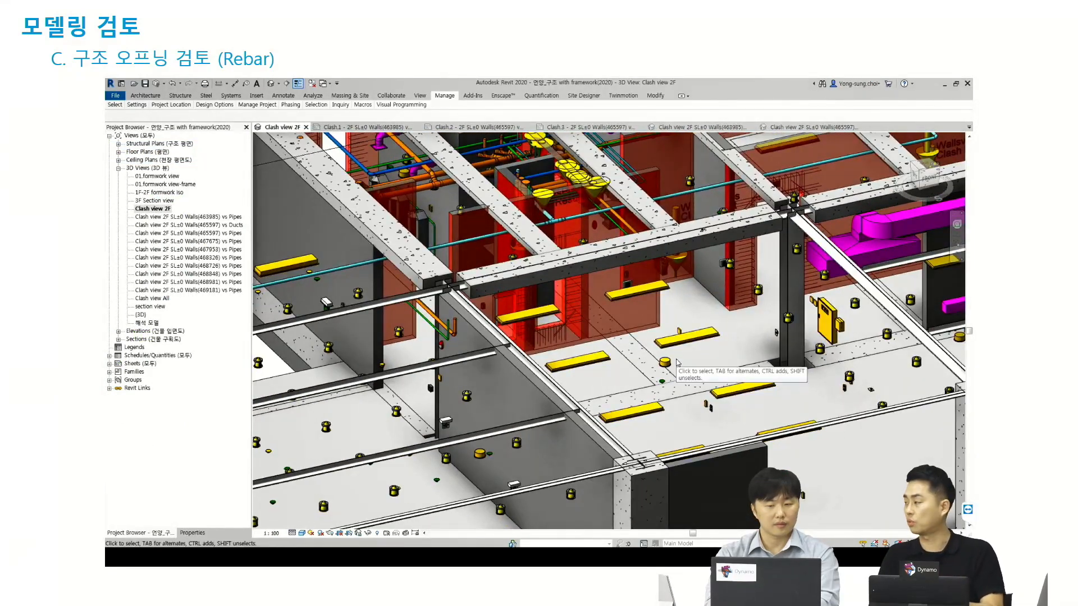
pyautogui.scroll(-1, 680, 364)
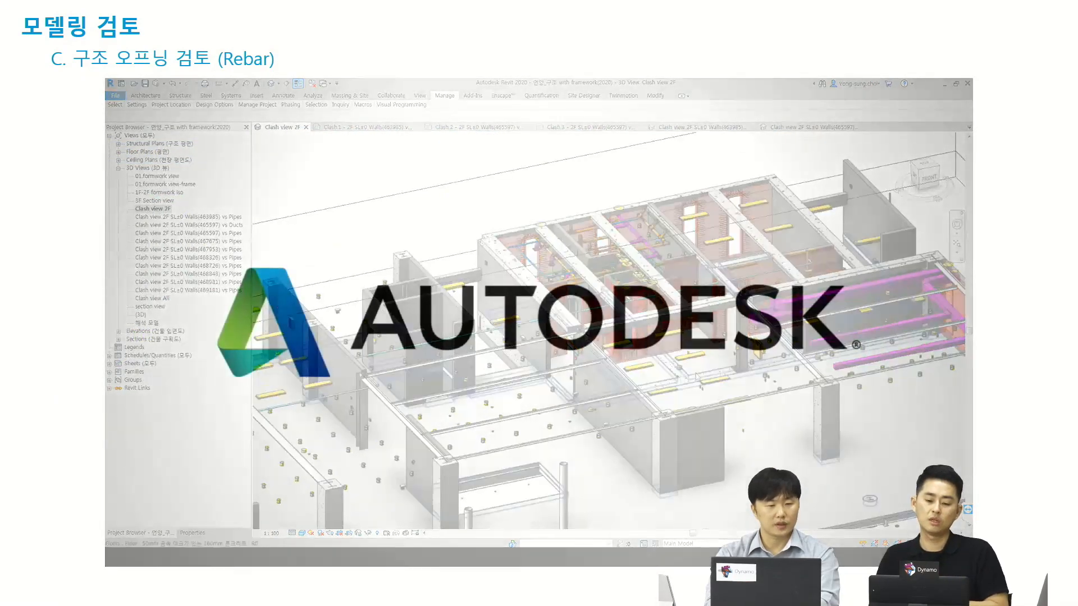